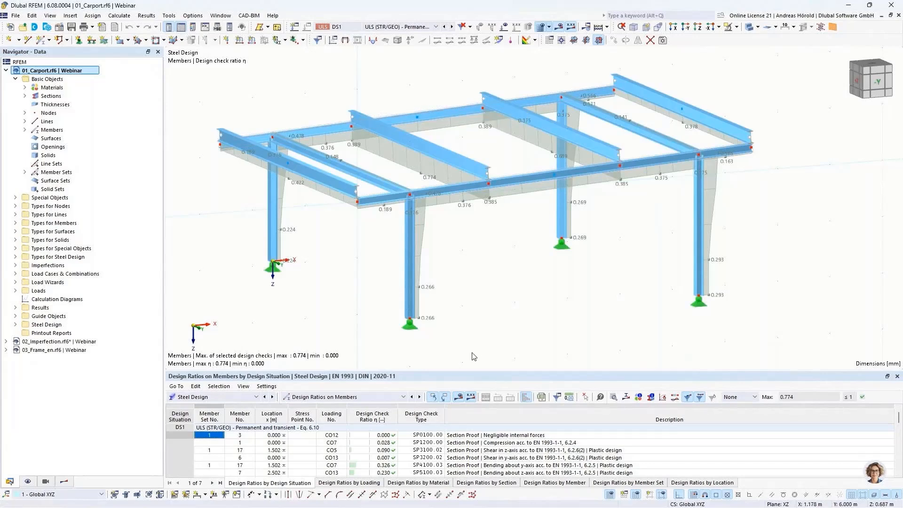
Show the Objects to Exclude table of the steel design input data and enlarge the table area.
left_click(302, 399)
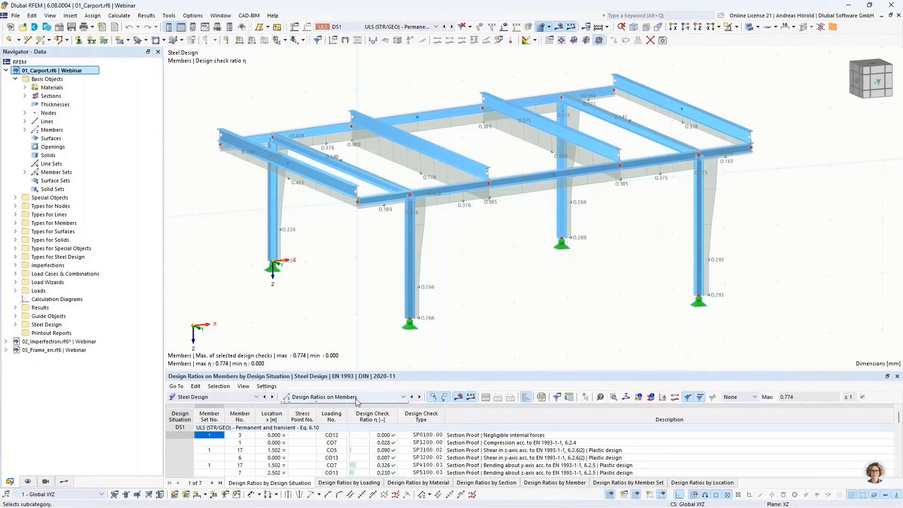
left_click(342, 410)
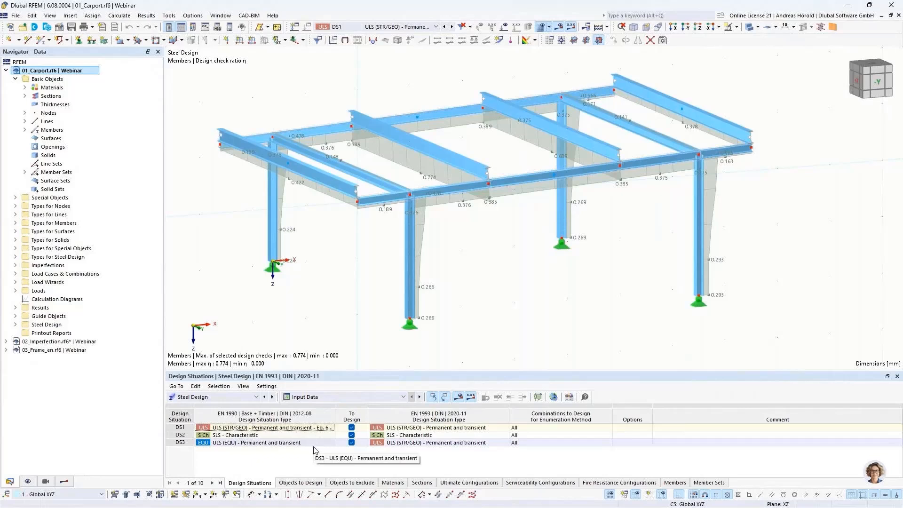
left_click(354, 483)
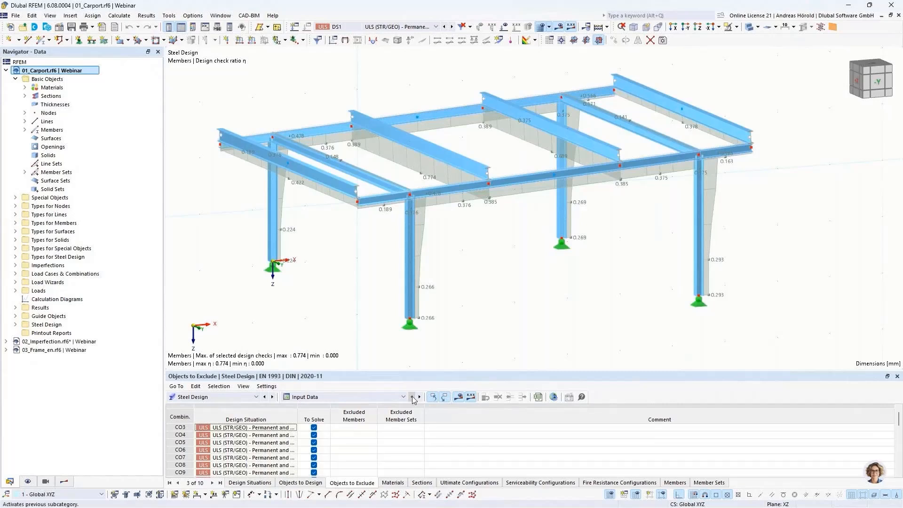
left_click_drag(427, 370, 427, 292)
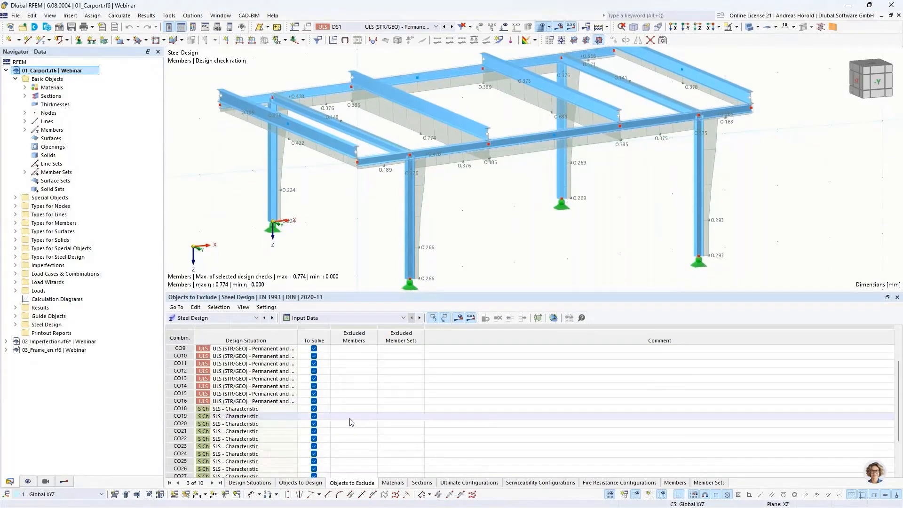
Exclude member sets 1 and 2 from the steel design for load combination CO56, picking them in the model.
scroll(350, 422, "down", 4)
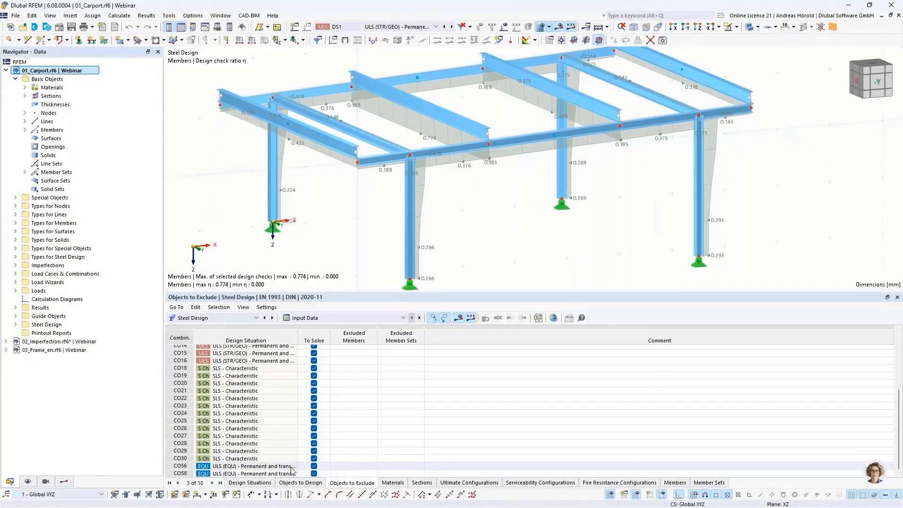
left_click(396, 467)
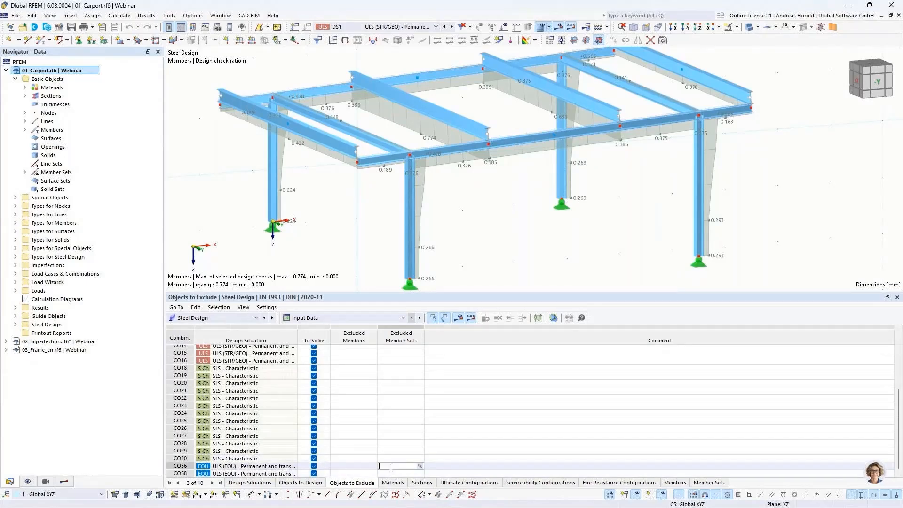
left_click(420, 467)
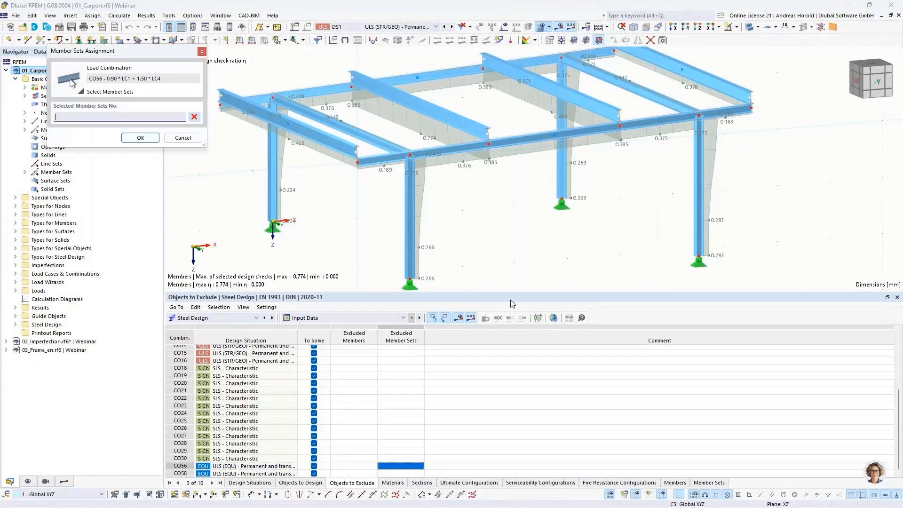
left_click(521, 135)
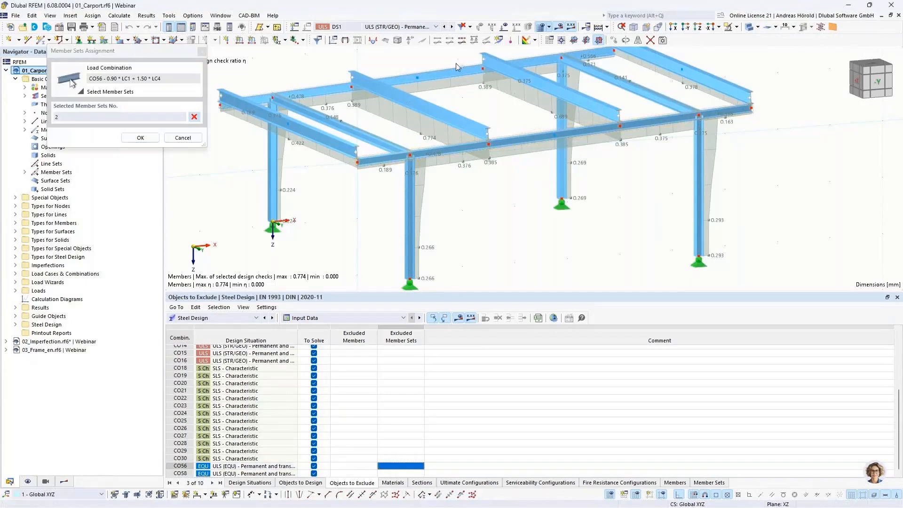
left_click(408, 85)
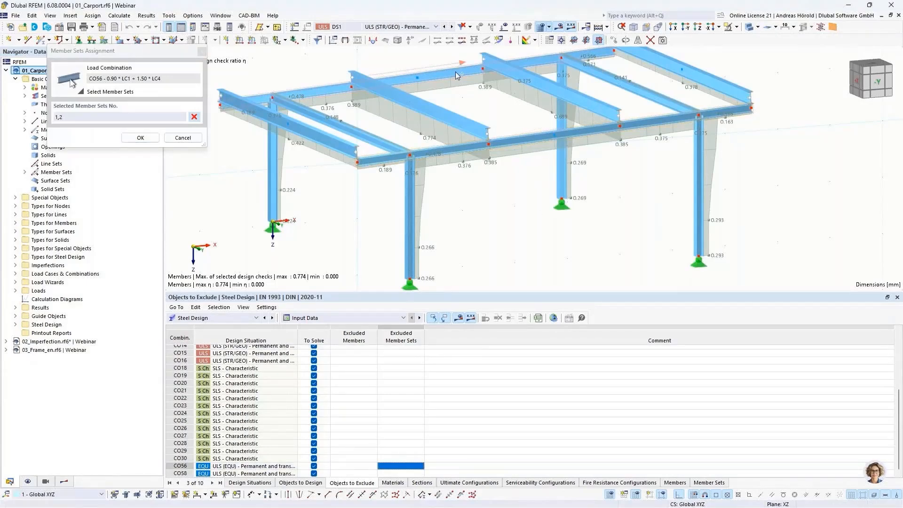
left_click(139, 138)
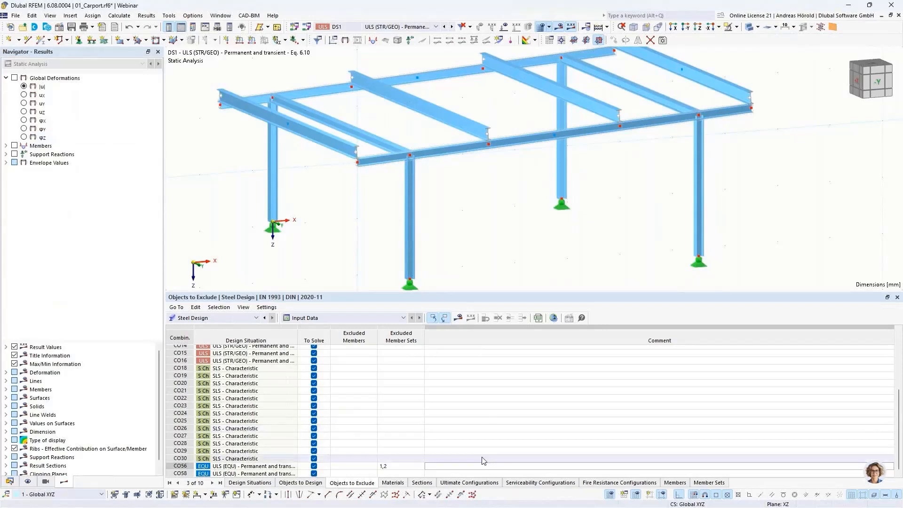
Enter 1,2 as the excluded member sets for load combination CO58.
left_click(397, 473)
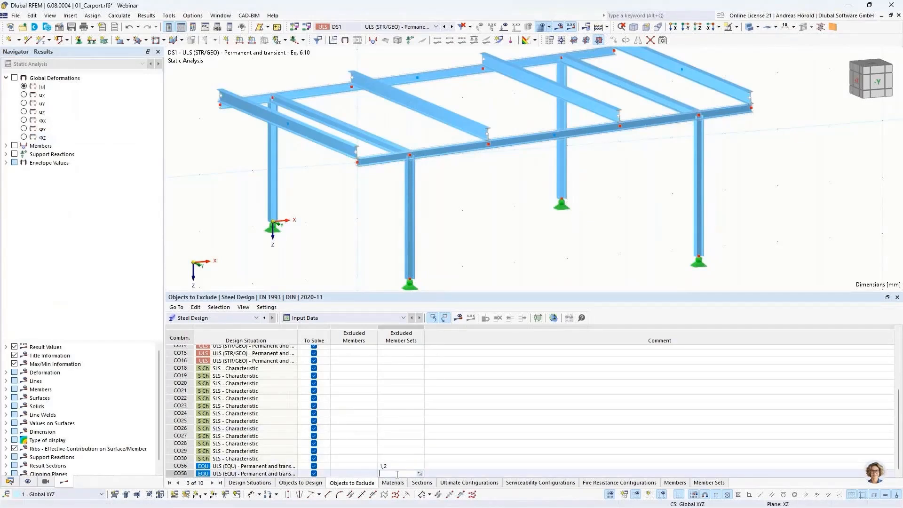
type("1,2")
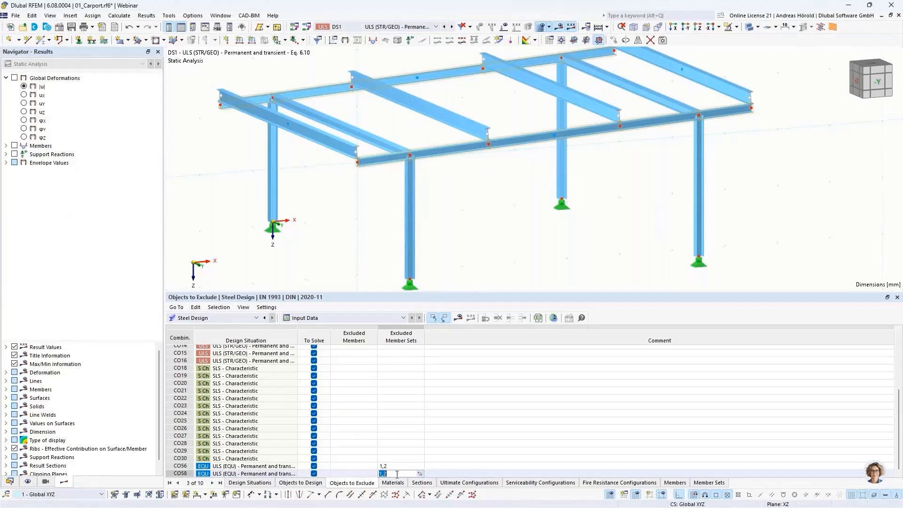
left_click(476, 466)
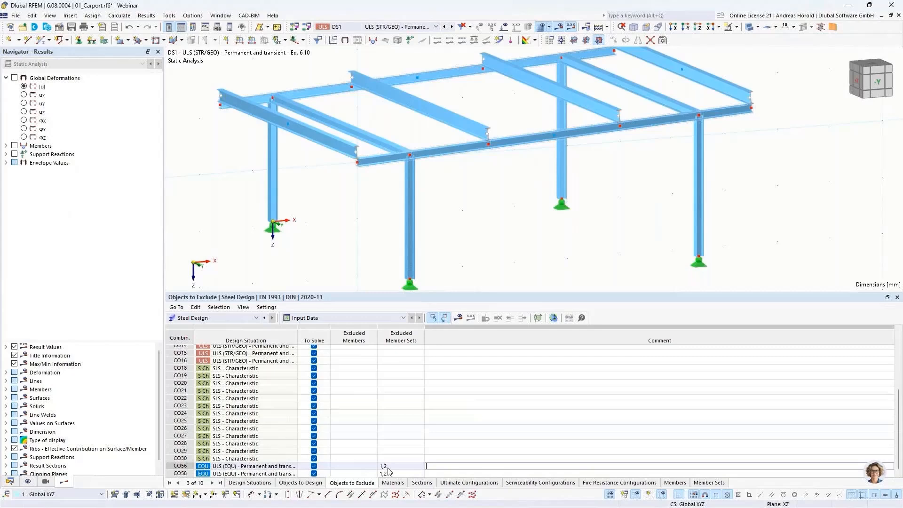
Enable displaying results by design situation in the global settings of the carport's steel design.
left_click(9, 481)
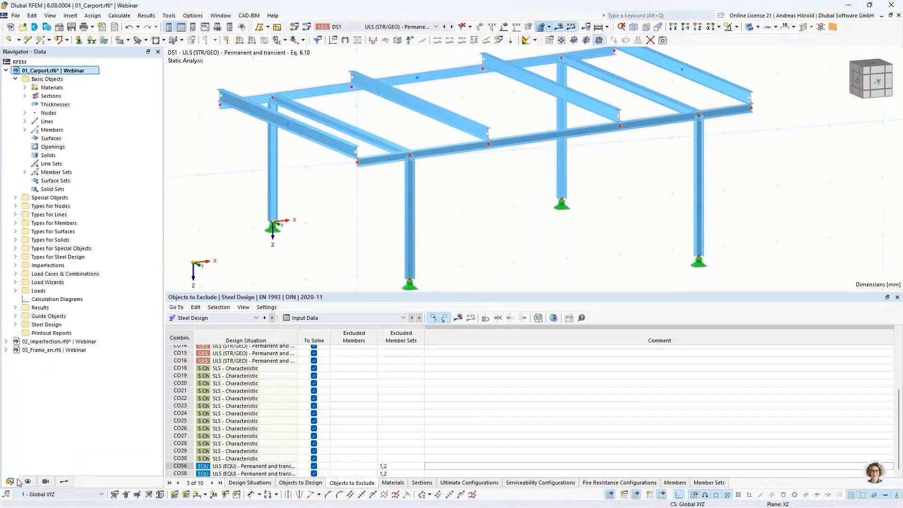
right_click(57, 326)
left_click(86, 330)
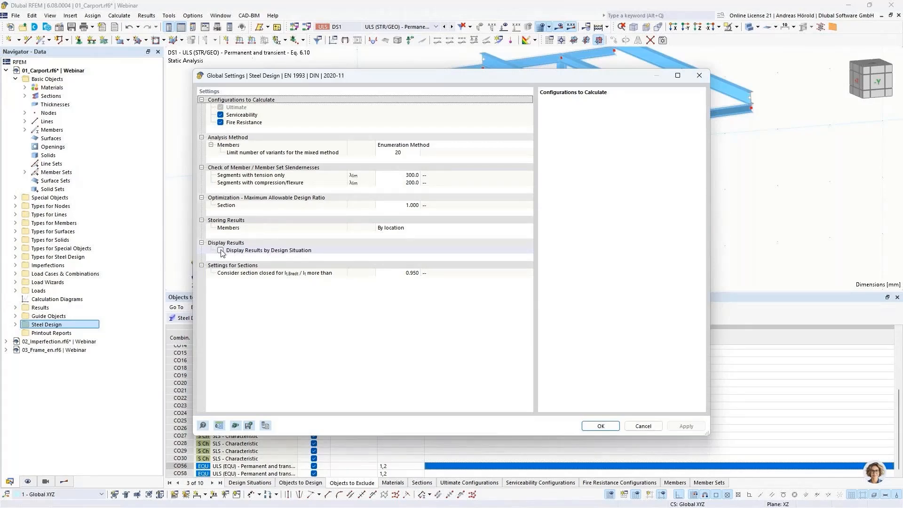
left_click(221, 251)
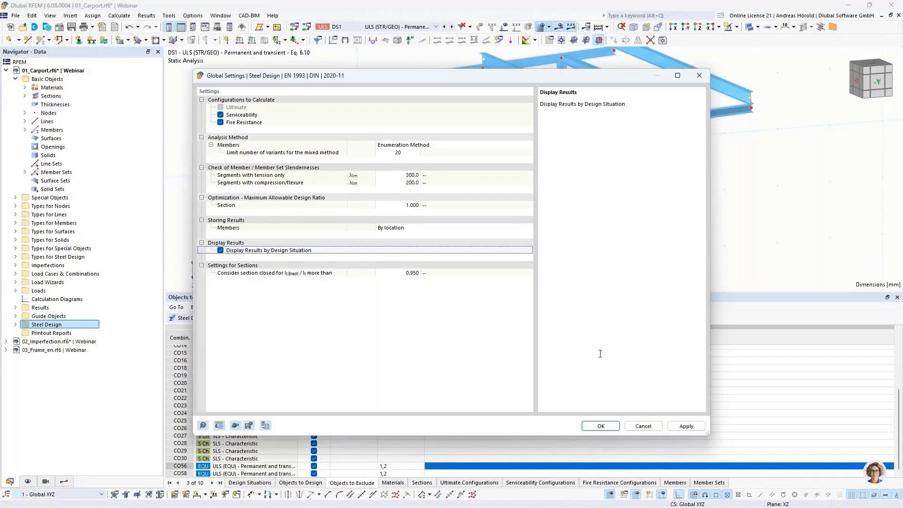
left_click(600, 426)
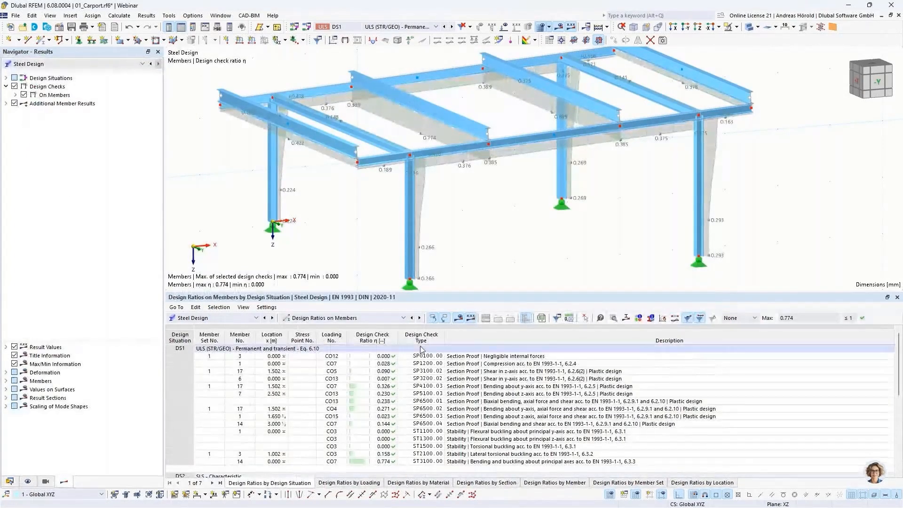
Examine the design ratios by member set for sets 1 and 2 in design situations DS1 and DS2.
left_click(634, 485)
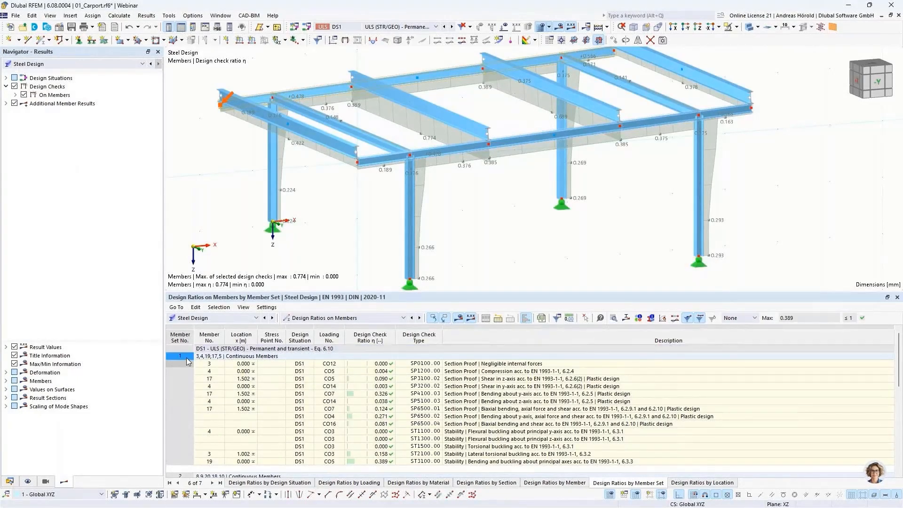
scroll(212, 395, "down", 1)
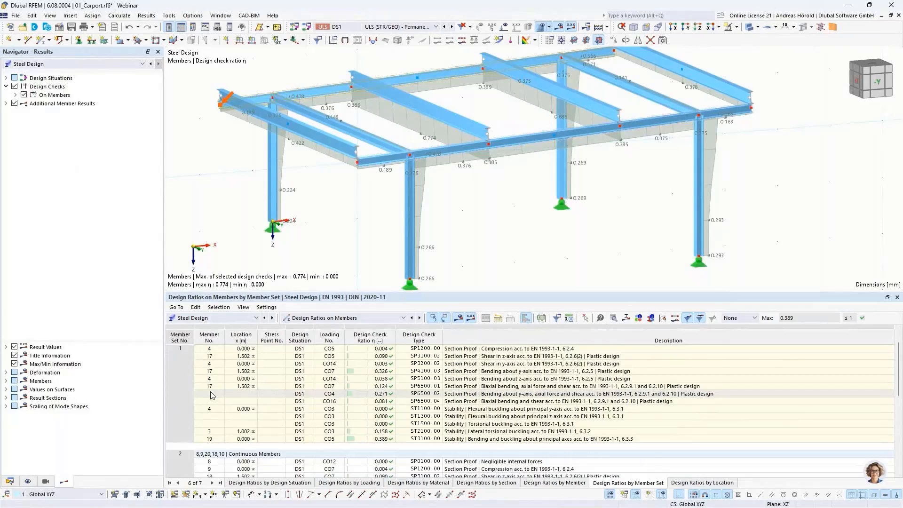
scroll(212, 396, "down", 2)
left_click(179, 410)
scroll(180, 412, "down", 5)
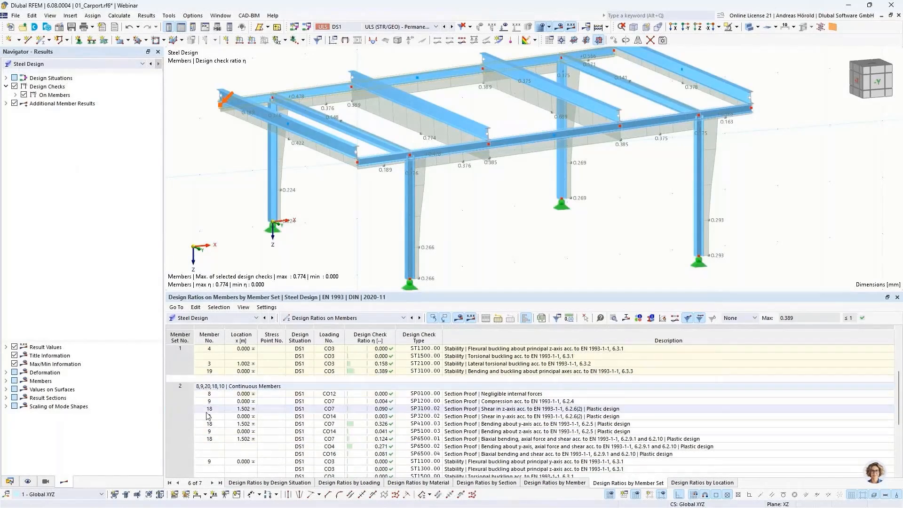
left_click(201, 426)
left_click(204, 418)
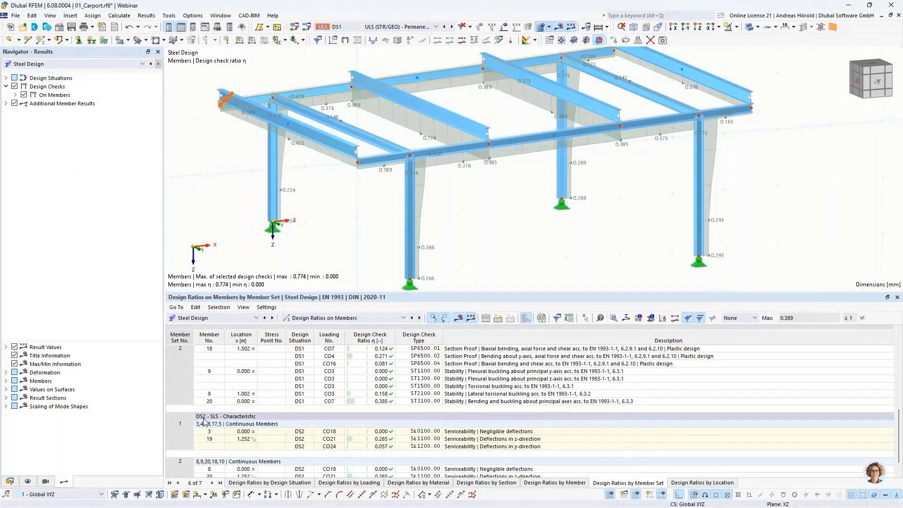
left_click(181, 425)
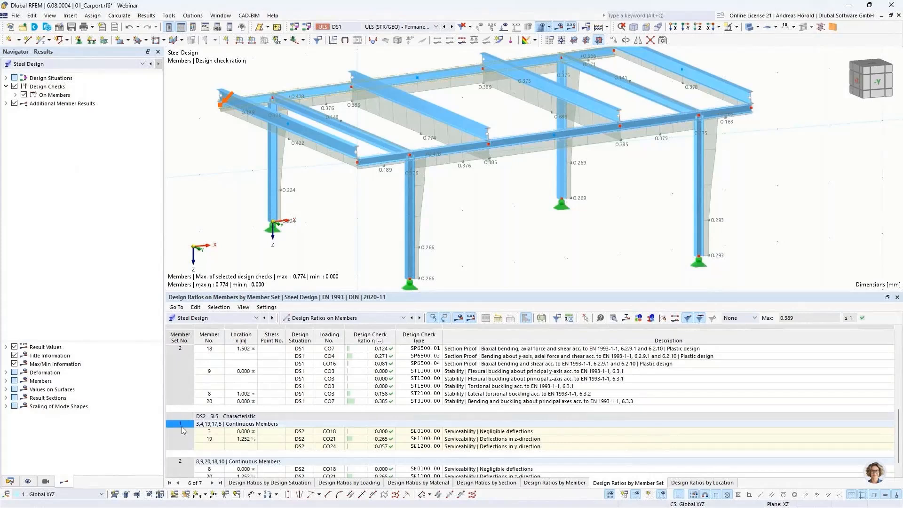
scroll(210, 443, "down", 1)
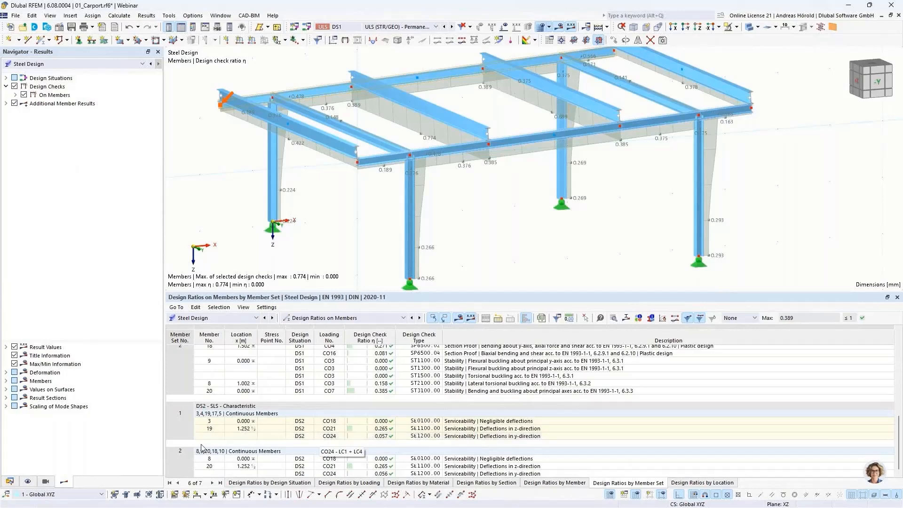
Switch to the 02_Imperfection model and shrink the table area to give the beam view more room.
left_click(10, 481)
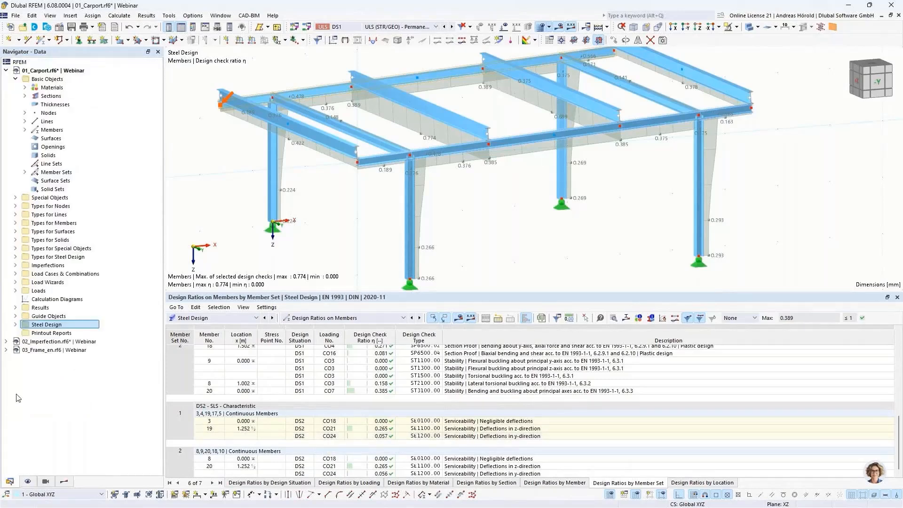
left_click(44, 342)
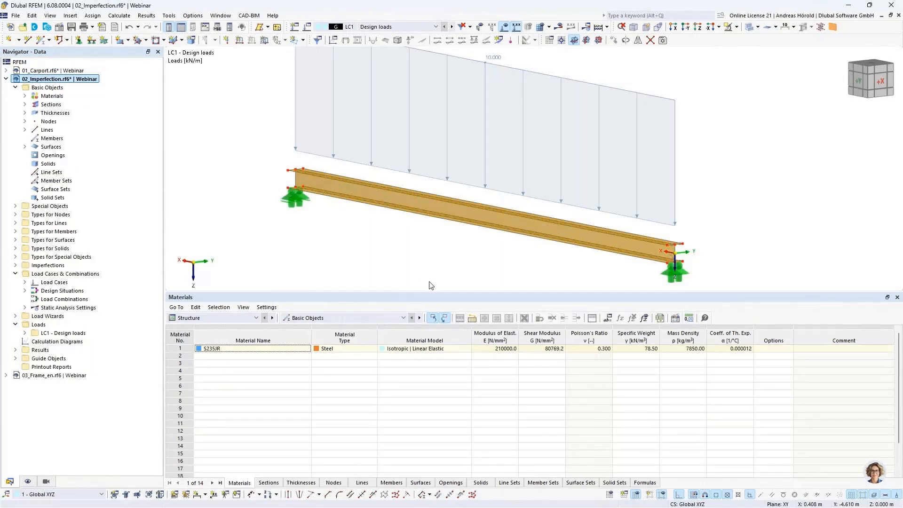
left_click_drag(438, 296, 439, 393)
middle_click_drag(443, 358, 448, 320)
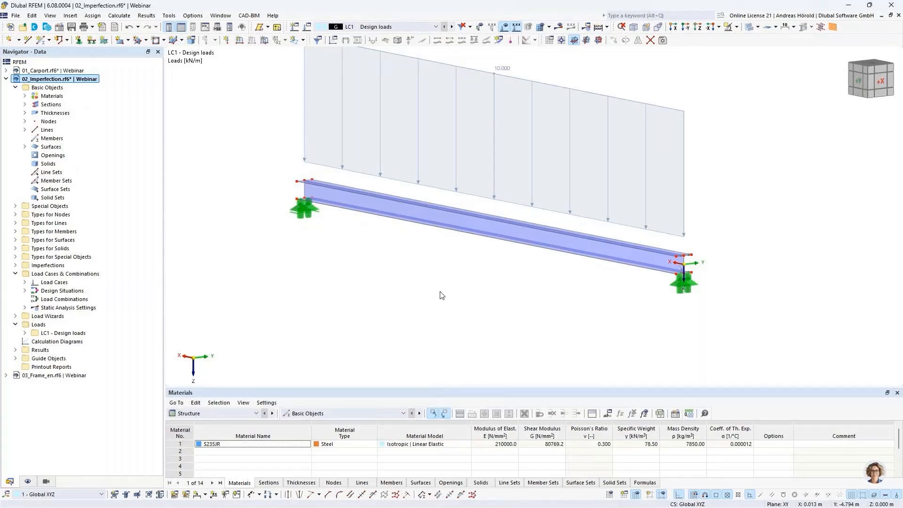
middle_click_drag(440, 297, 436, 326)
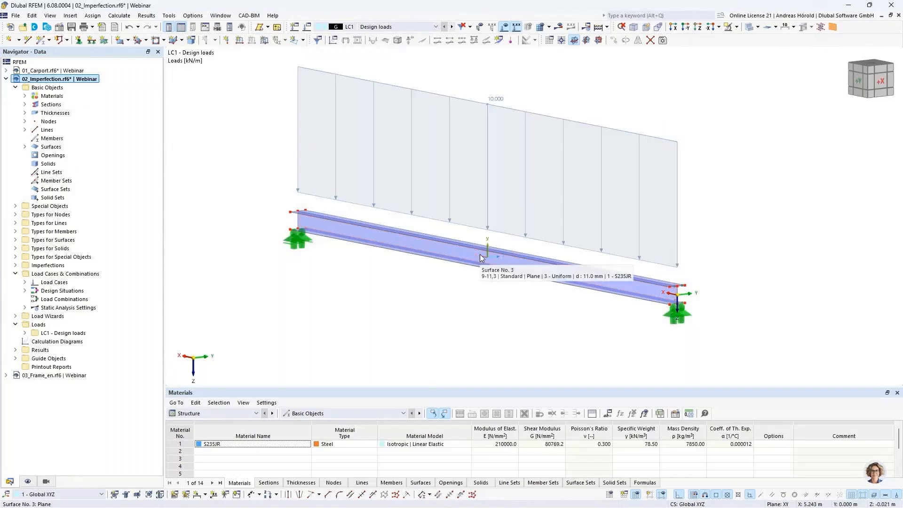
scroll(482, 248, "up", 2)
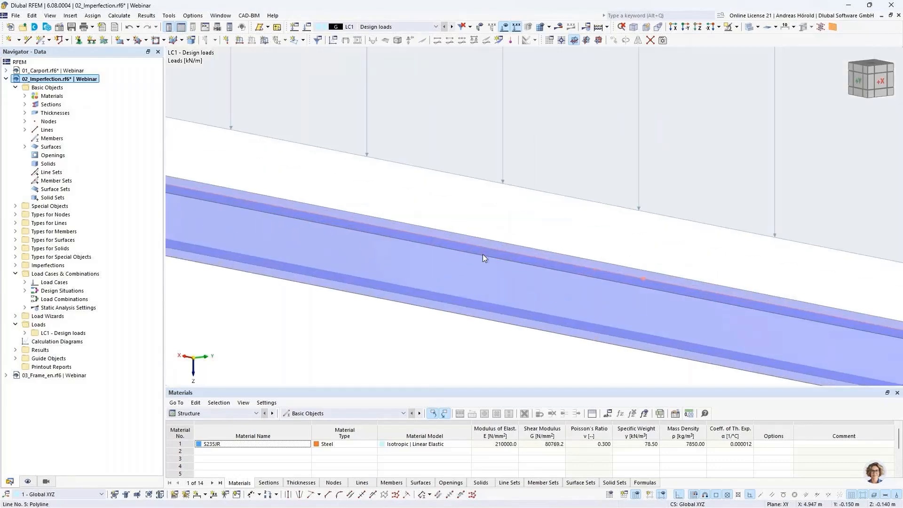
scroll(493, 313, "down", 5)
Expand the beam model's list of sections and calculate the results of load case LC1.
left_click(25, 104)
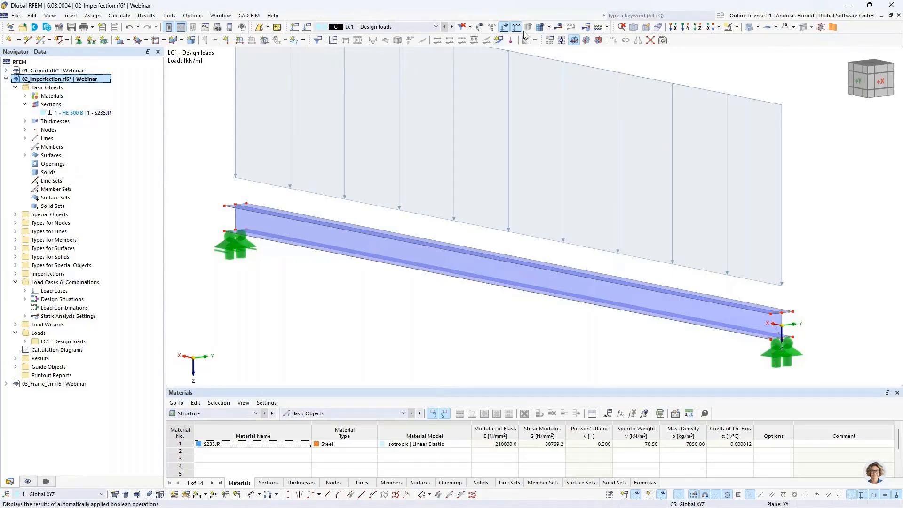
left_click(559, 26)
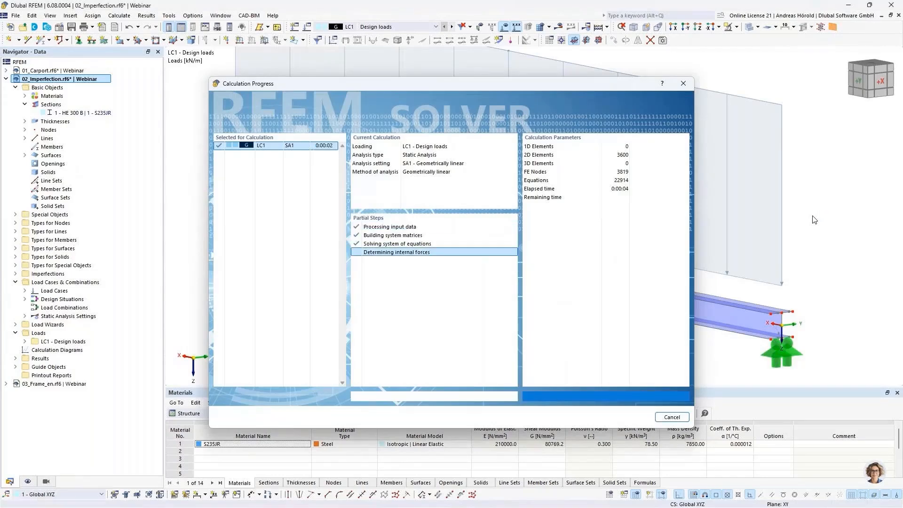
middle_click_drag(815, 220, 738, 244, "ctrl")
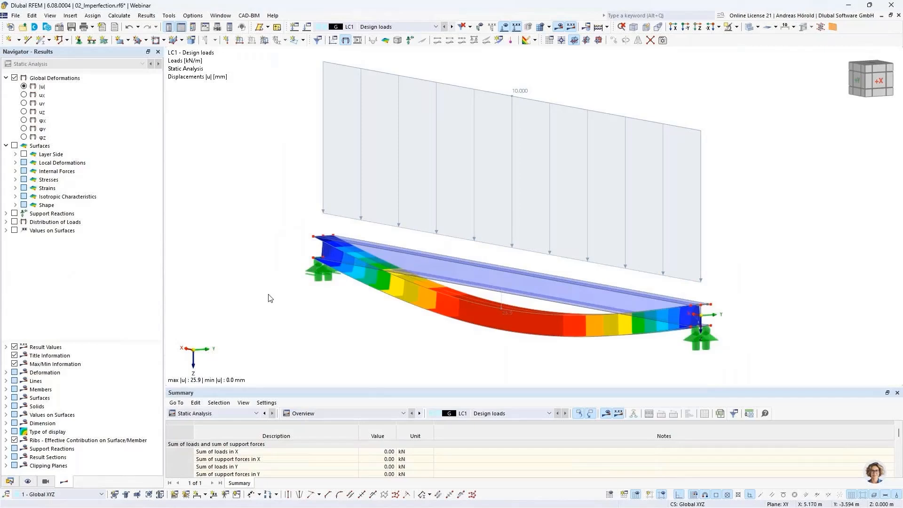
Activate the Structure Stability add-on in the model's base data.
left_click(59, 28)
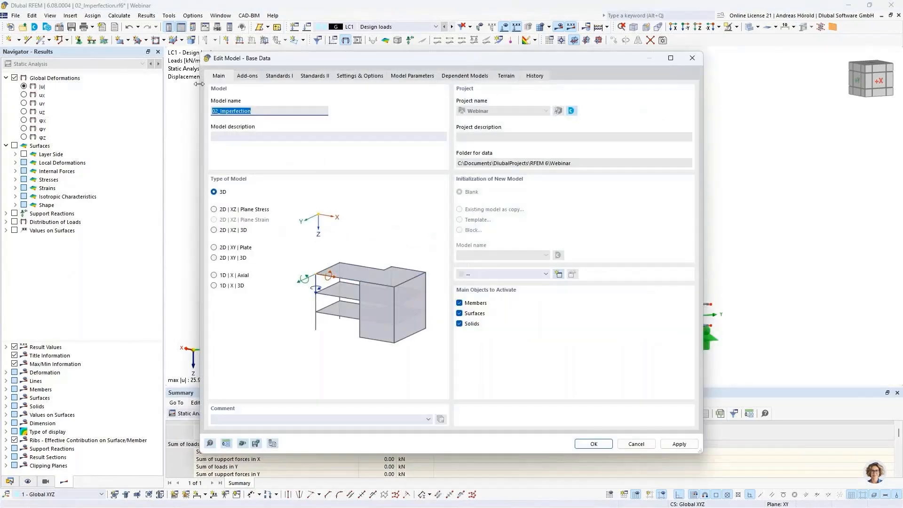
left_click(248, 76)
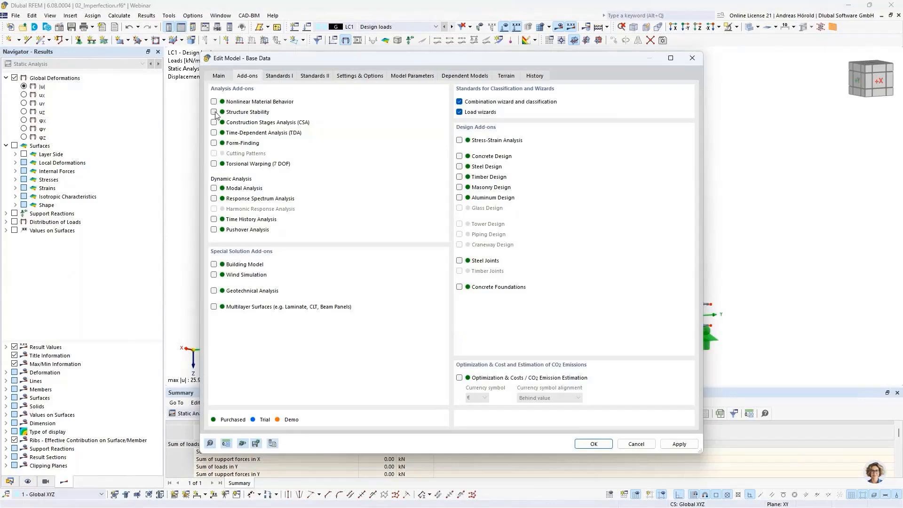
left_click(594, 445)
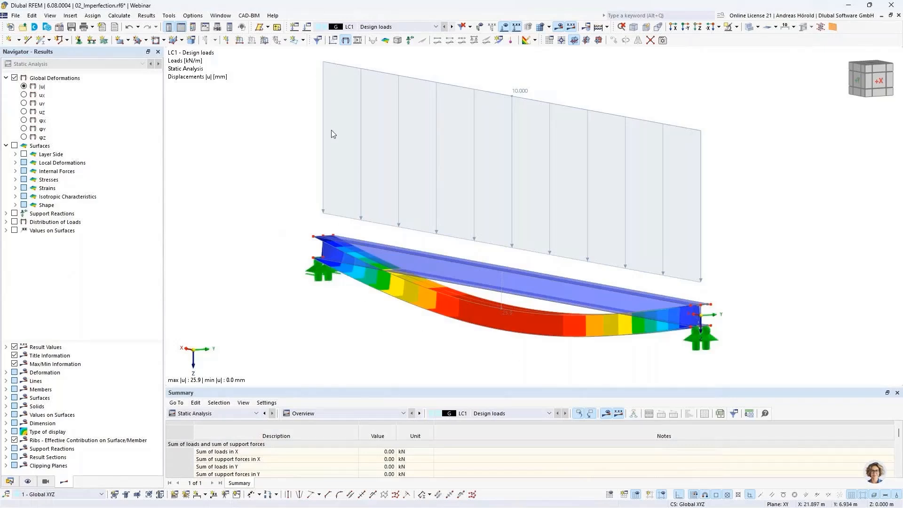
Activate the critical load calculation for load case LC1 with stability settings ST1 and calculate the load case.
left_click(307, 27)
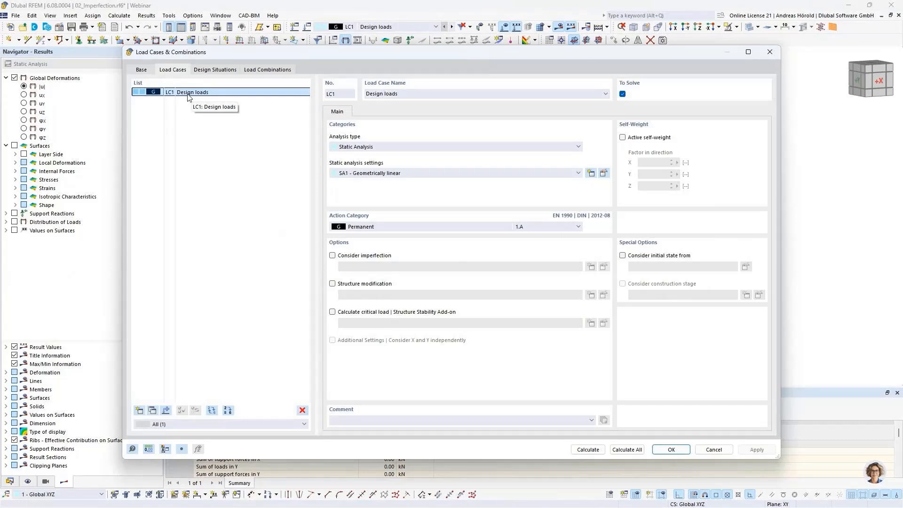
left_click(332, 312)
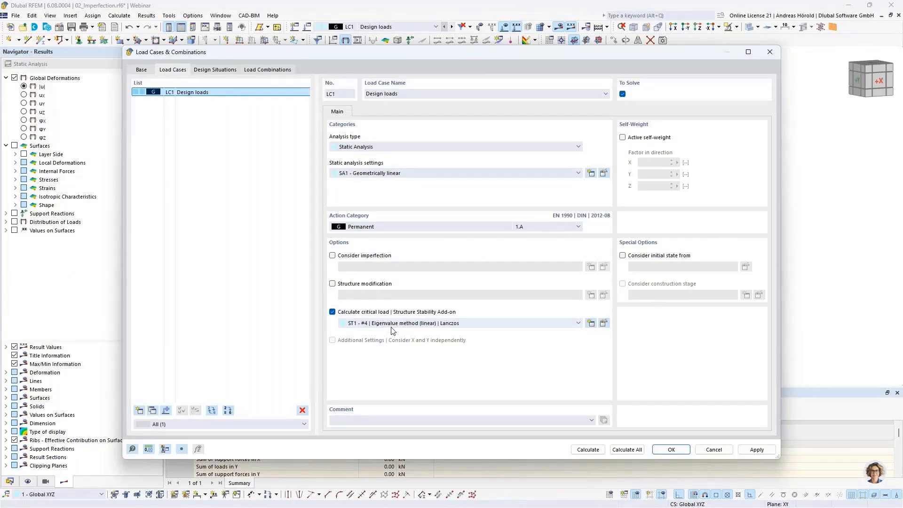
left_click(605, 324)
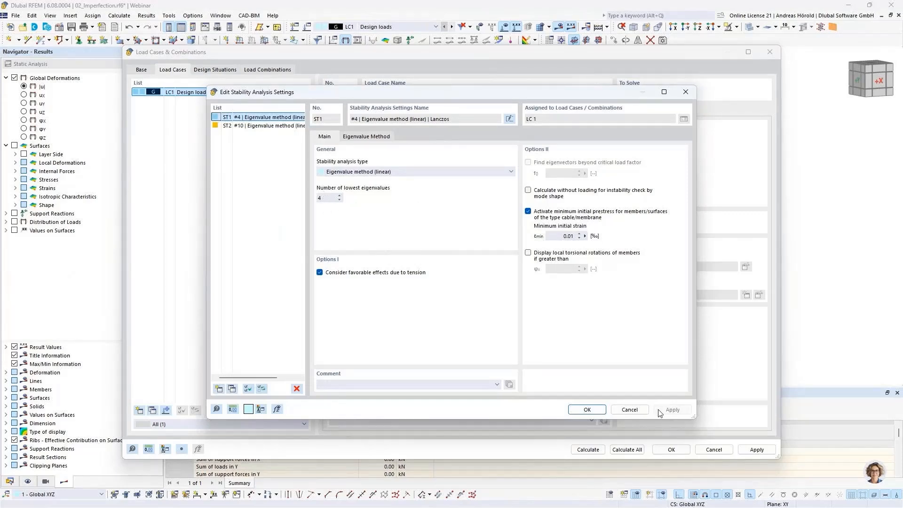
left_click(631, 410)
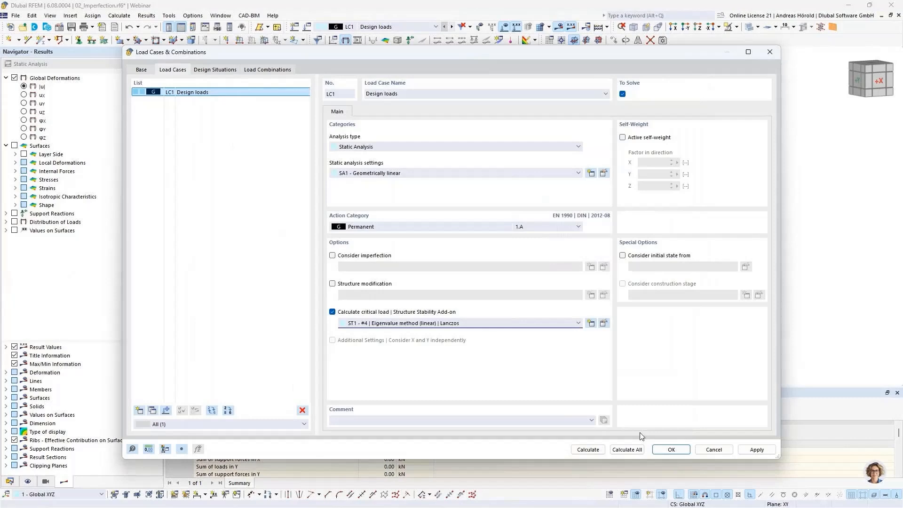
left_click(587, 450)
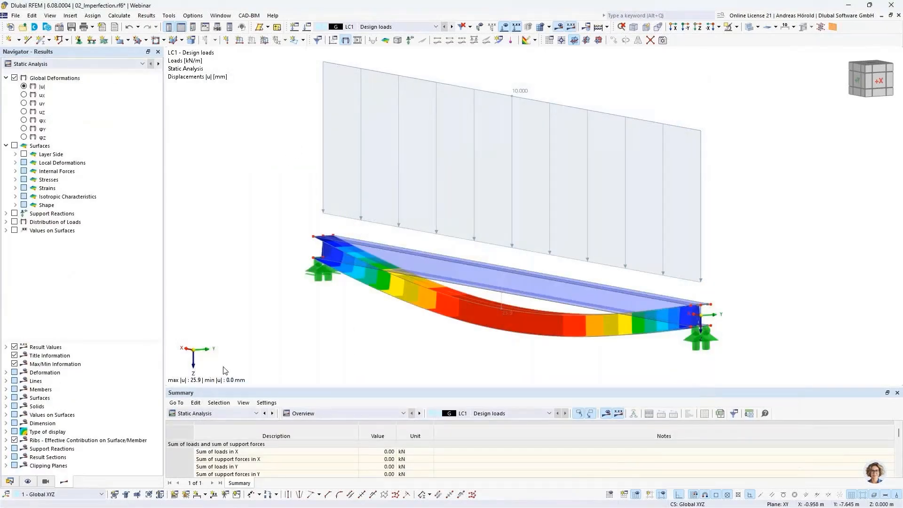
Show the stability analysis results with the critical load factors and enlarge the results table.
left_click(218, 414)
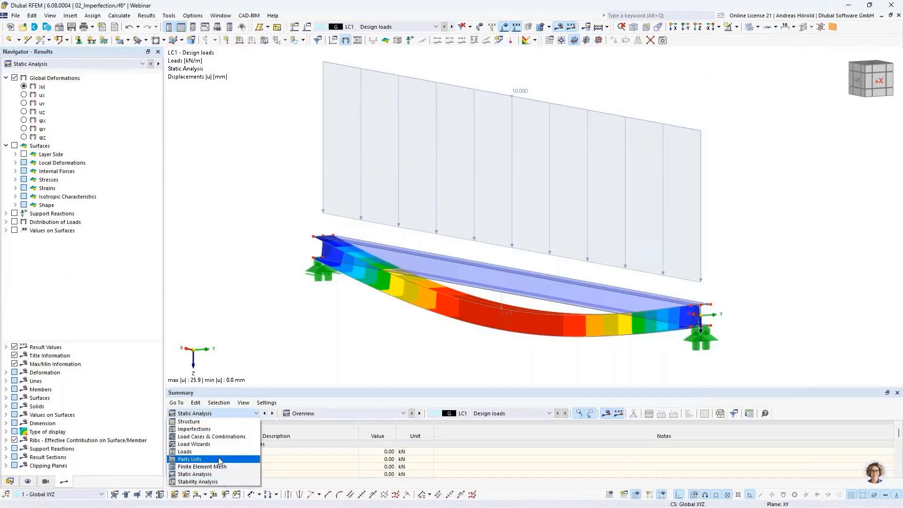
left_click(218, 483)
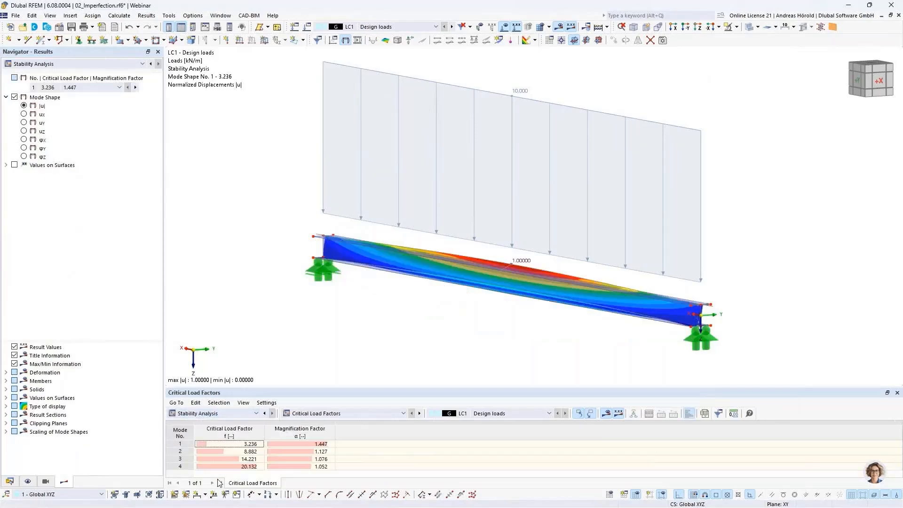
left_click_drag(416, 391, 420, 356)
double_click(494, 349)
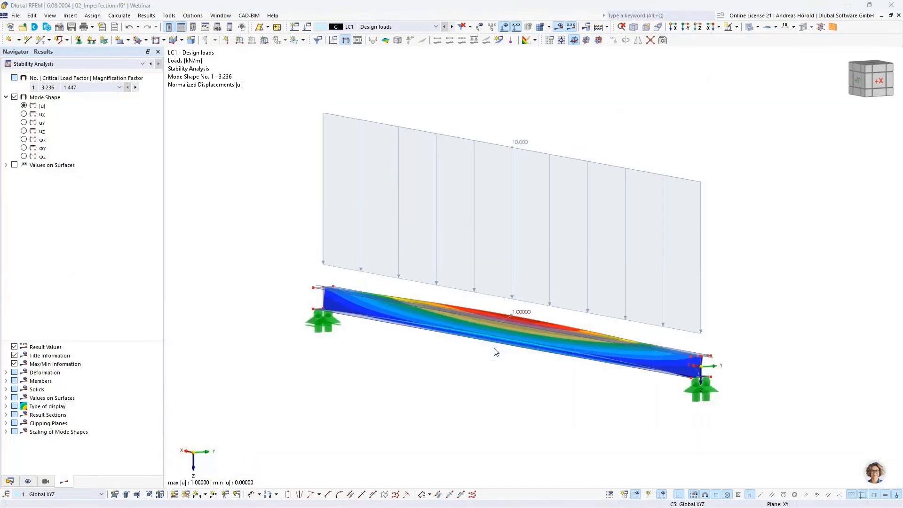
left_click_drag(418, 387, 418, 343)
Examine the beam's mode shapes 1 to 4 in an end view, then return to mode shape 1 in an oblique view.
middle_click_drag(421, 318, 375, 313, "ctrl")
middle_click_drag(391, 282, 317, 224)
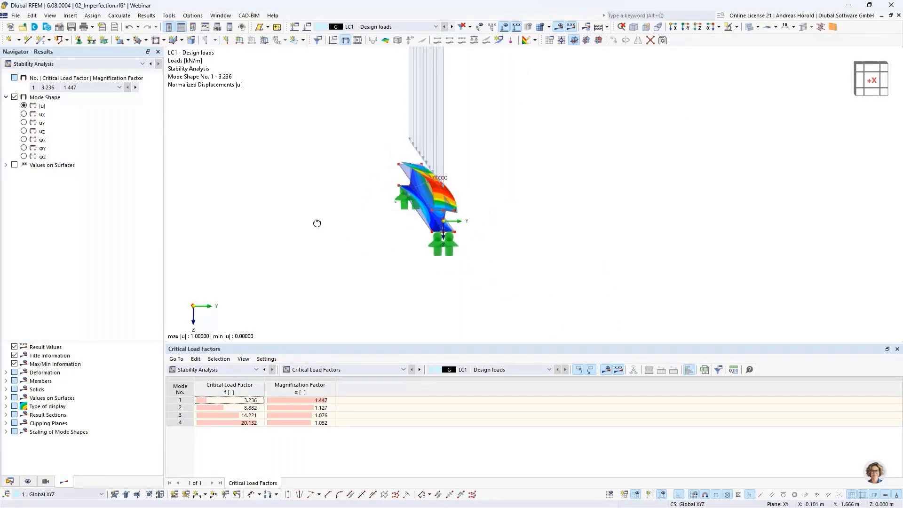
left_click(248, 401)
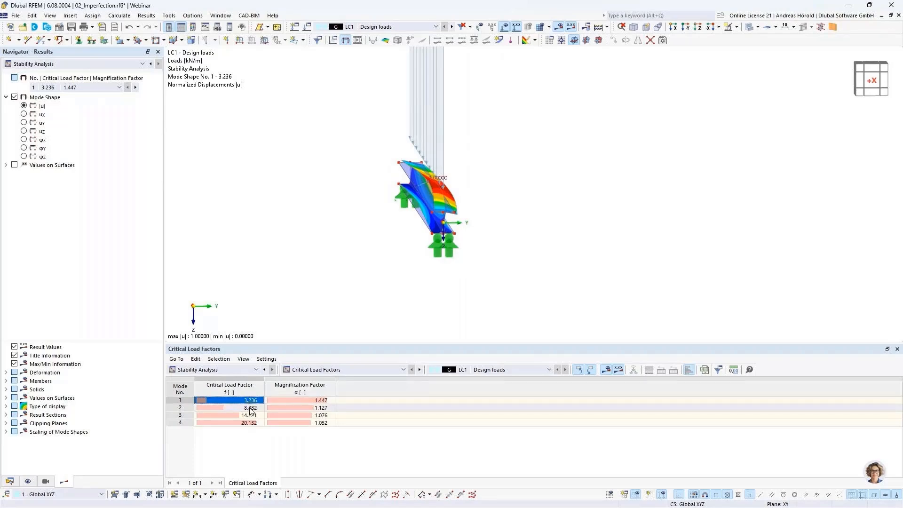
left_click(250, 408)
left_click(251, 415)
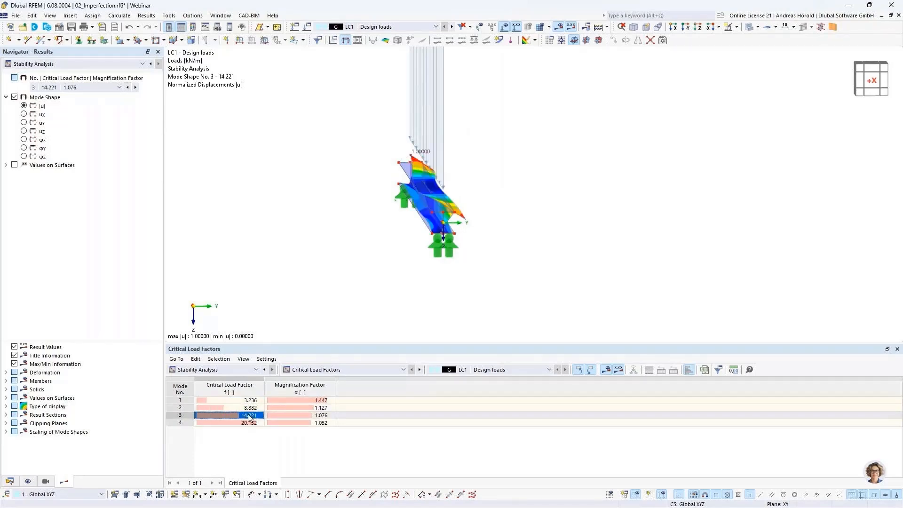
left_click(249, 423)
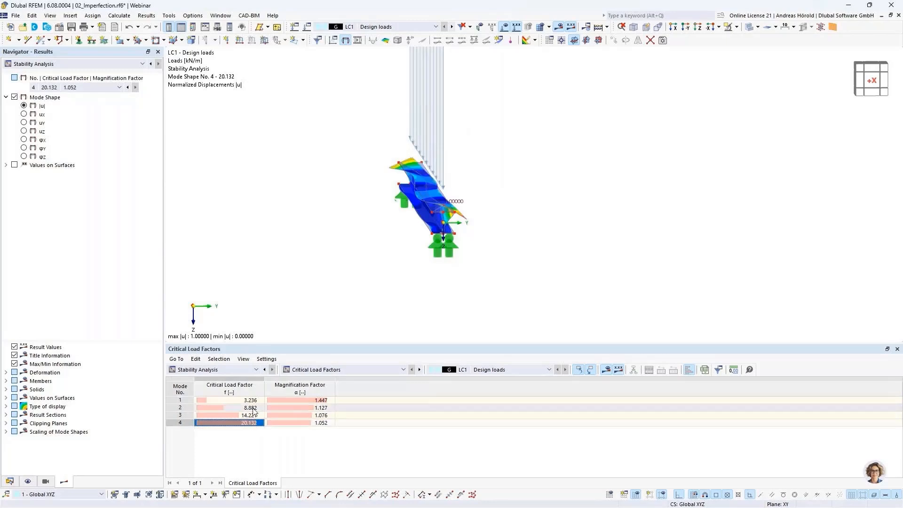
left_click(254, 401)
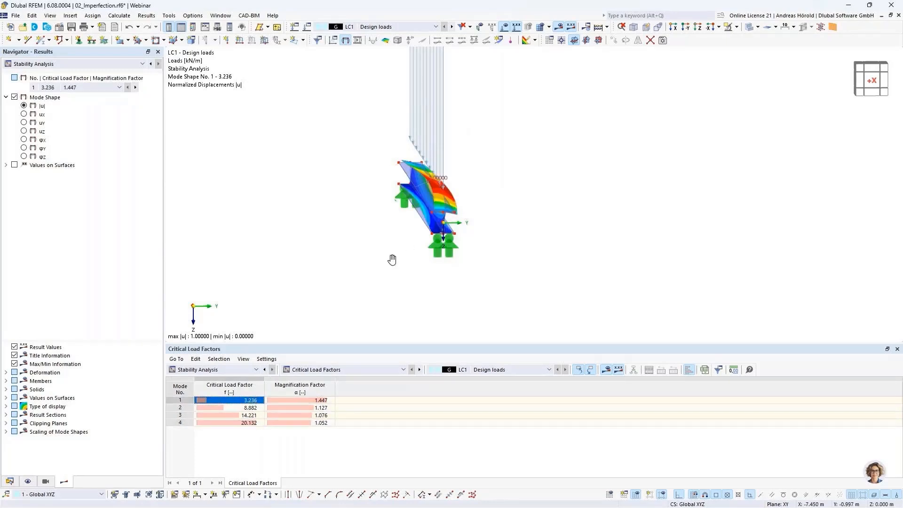
mouse_move(392, 260)
middle_mouse_down("ctrl")
mouse_move(409, 264)
mouse_move(409, 254)
middle_mouse_up("ctrl")
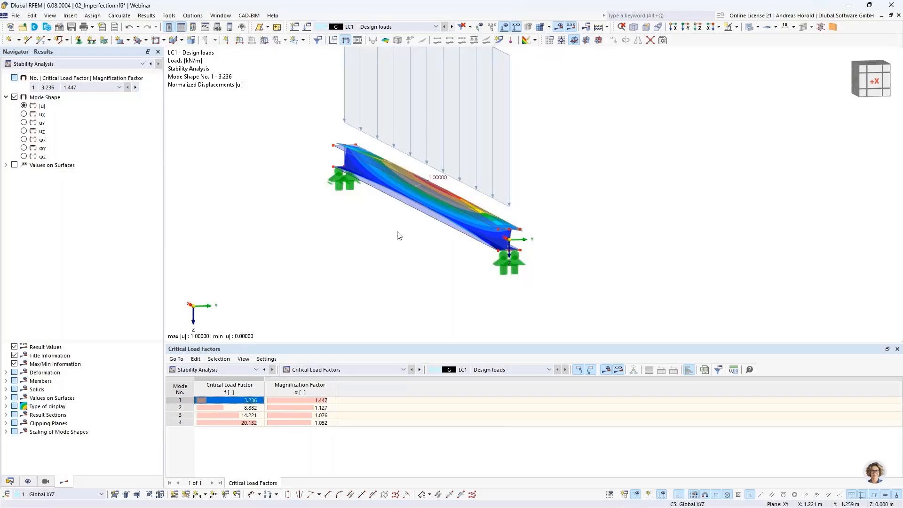
middle_click_drag(381, 234, 395, 264, "ctrl")
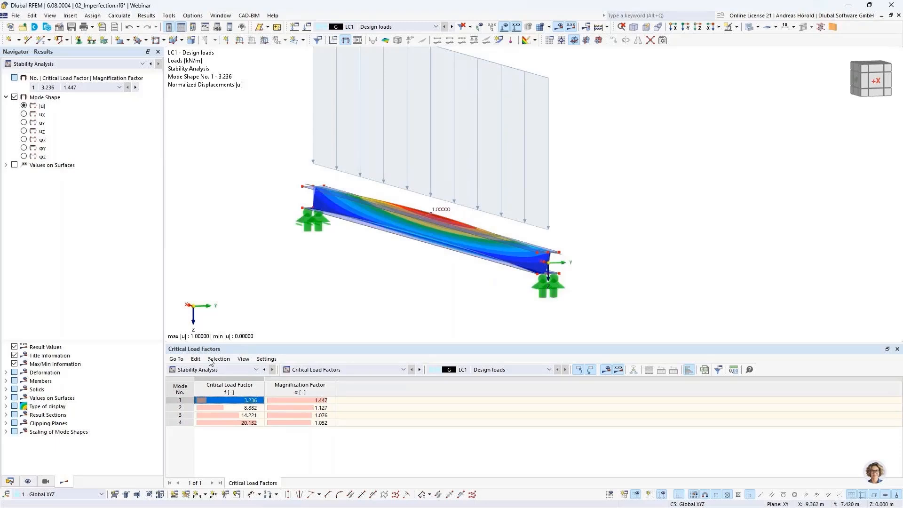
Create a new imperfection case of type Buckling Mode with a load case as its source.
left_click(10, 481)
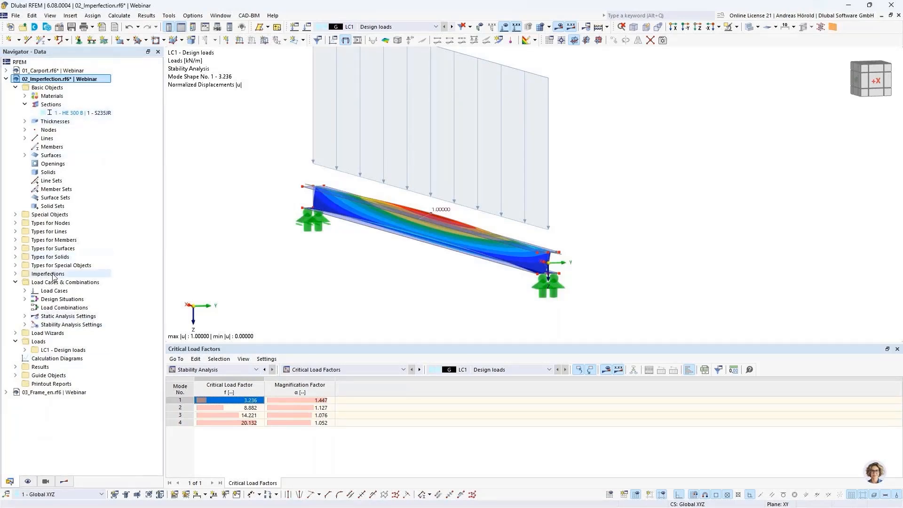
double_click(35, 277)
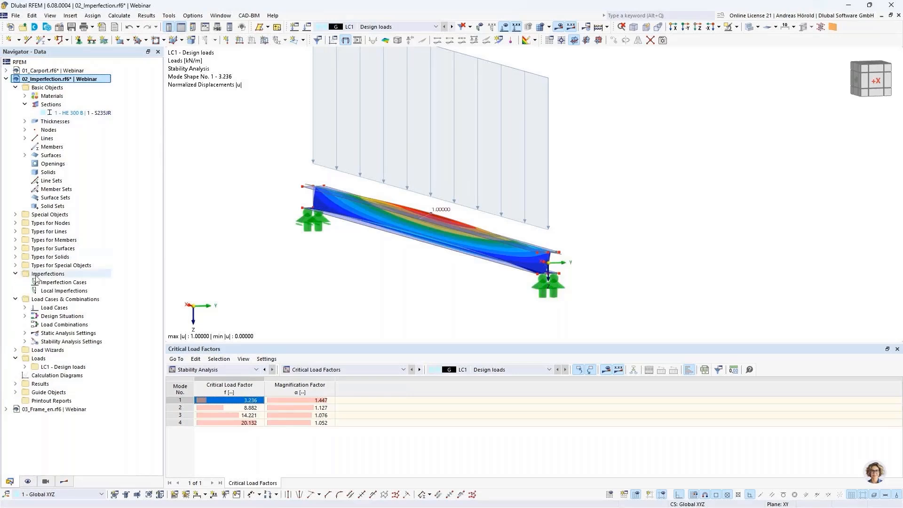
right_click(68, 285)
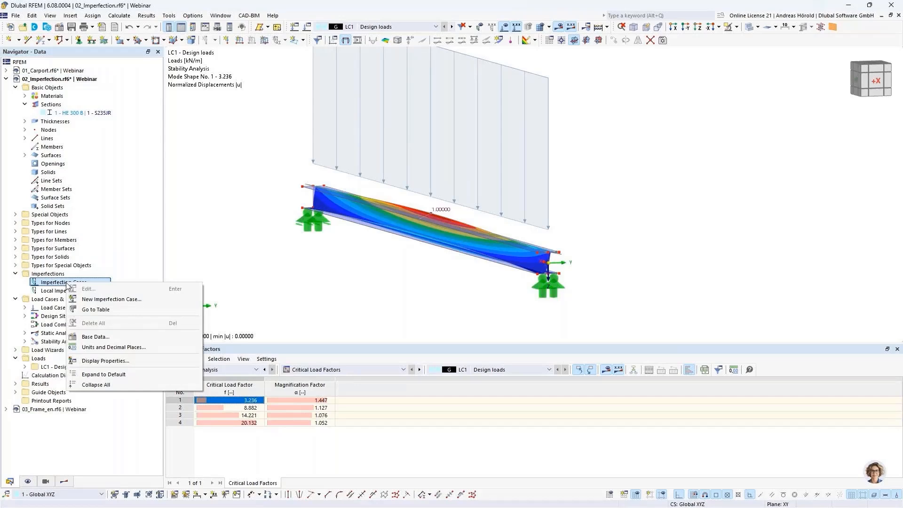
left_click(102, 300)
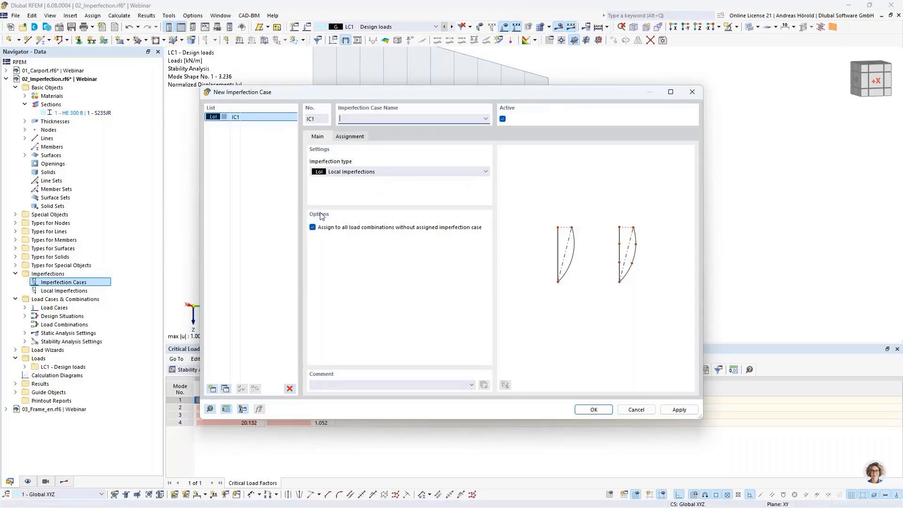
left_click(379, 171)
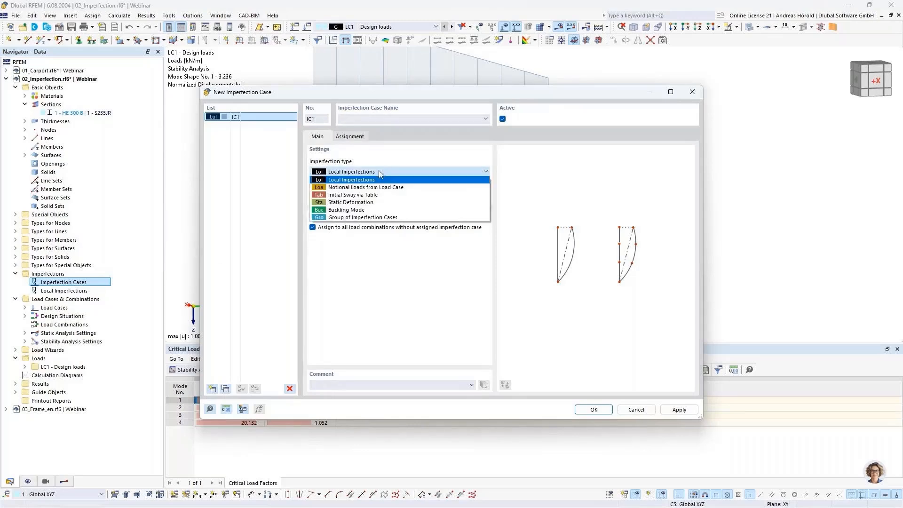
left_click(379, 211)
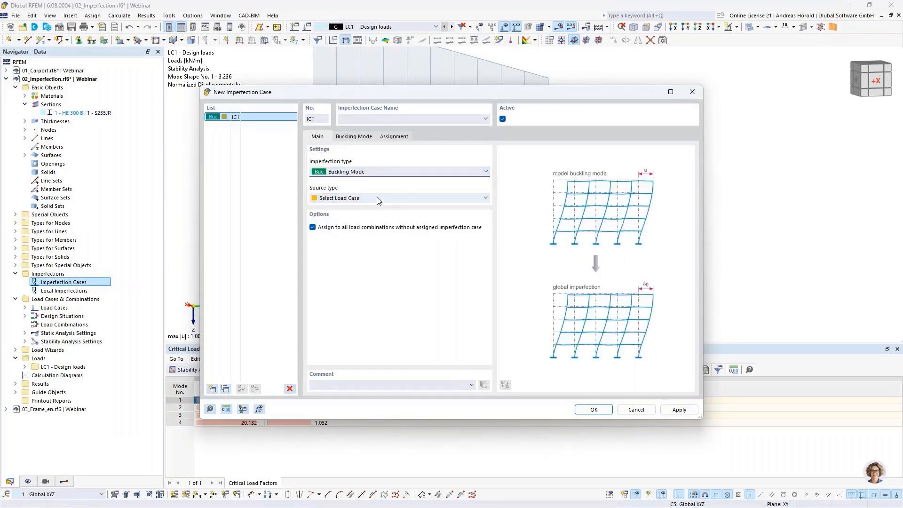
left_click(379, 198)
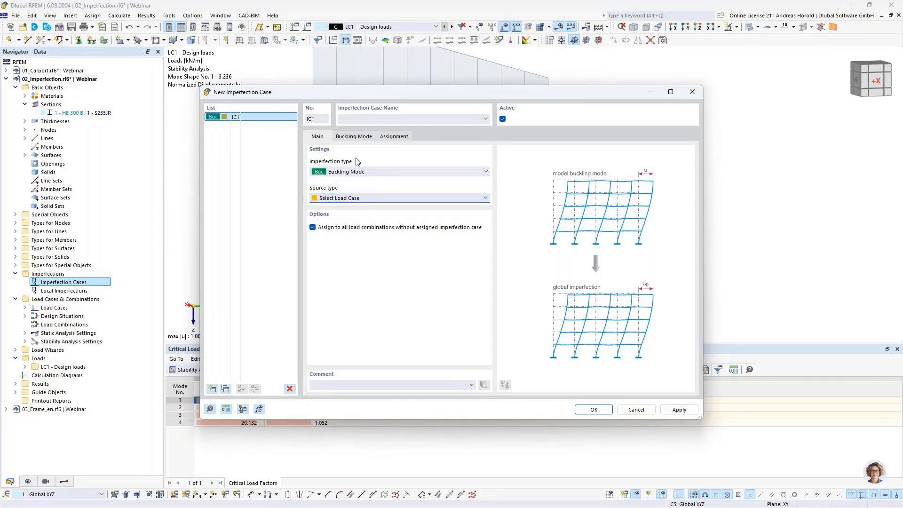
Base the imperfection on LC1's buckling mode 1, with spatial scaling direction and a magnitude of 0.05 m, and save the imperfection case.
left_click(348, 137)
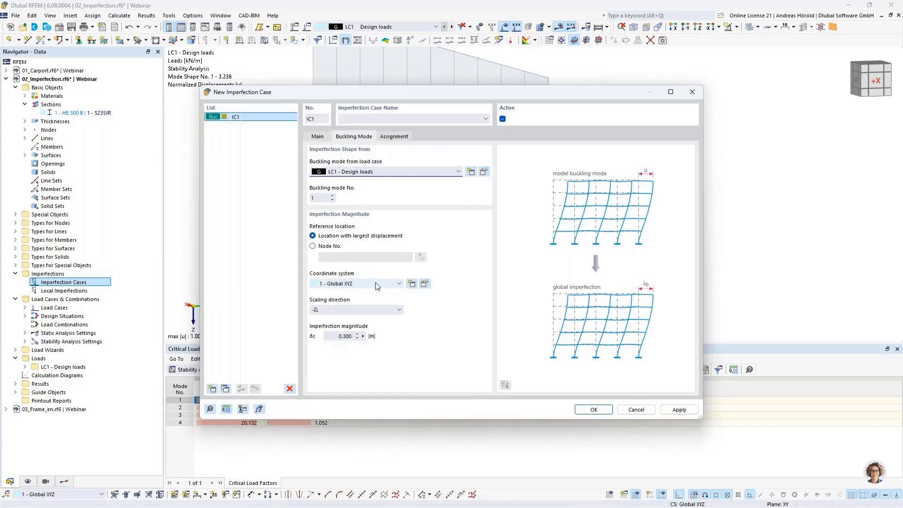
left_click(353, 314)
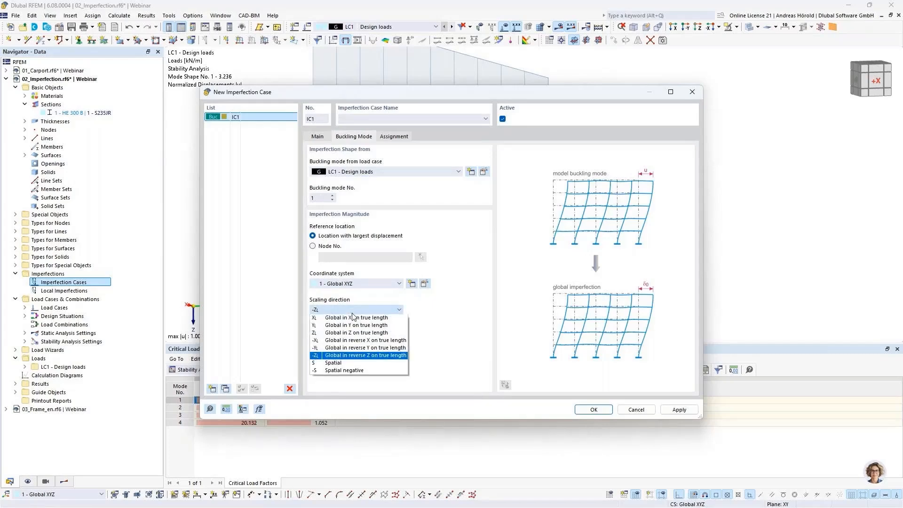
left_click(357, 363)
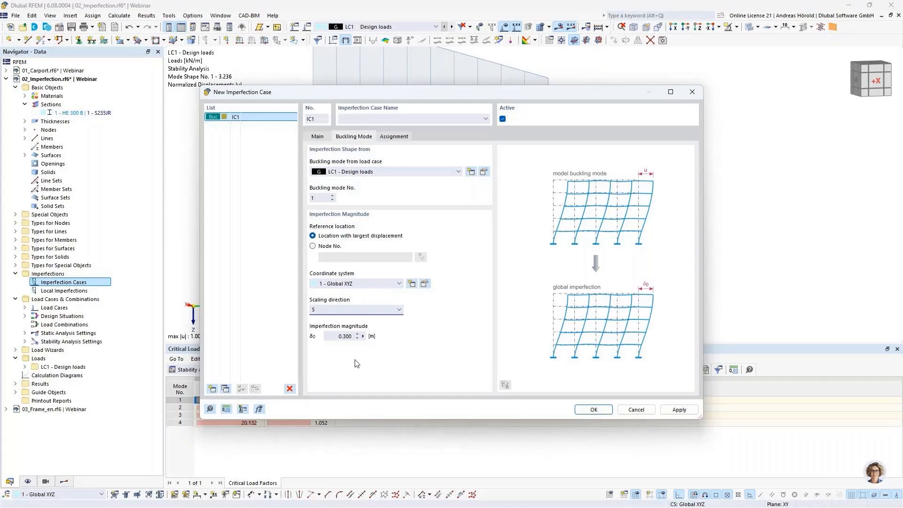
left_click_drag(343, 336, 370, 336)
type("05")
left_click(396, 137)
left_click(352, 137)
left_click(593, 411)
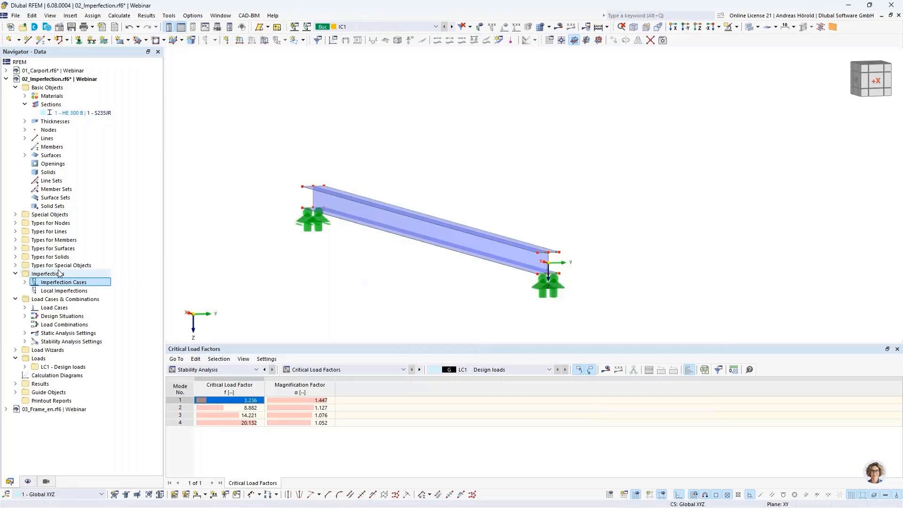
Create a load combination named "without Imp" for the beam model.
left_click(25, 308)
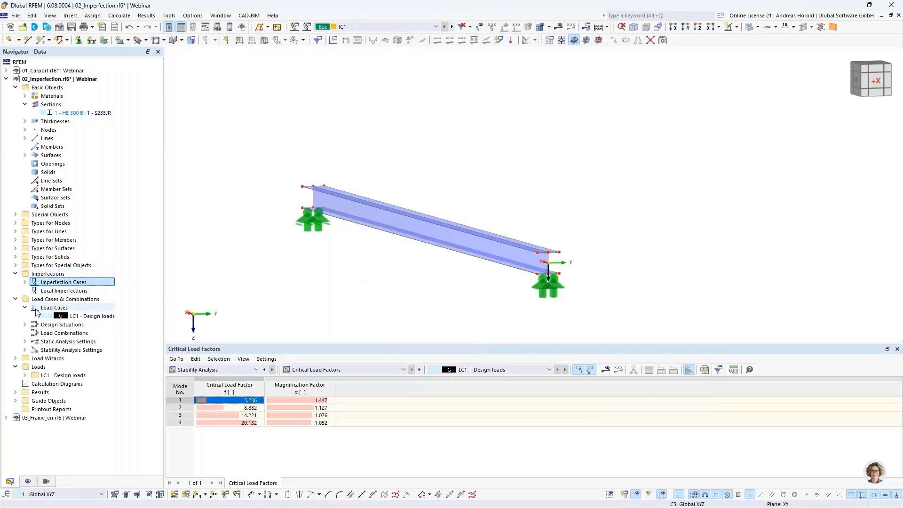
double_click(98, 318)
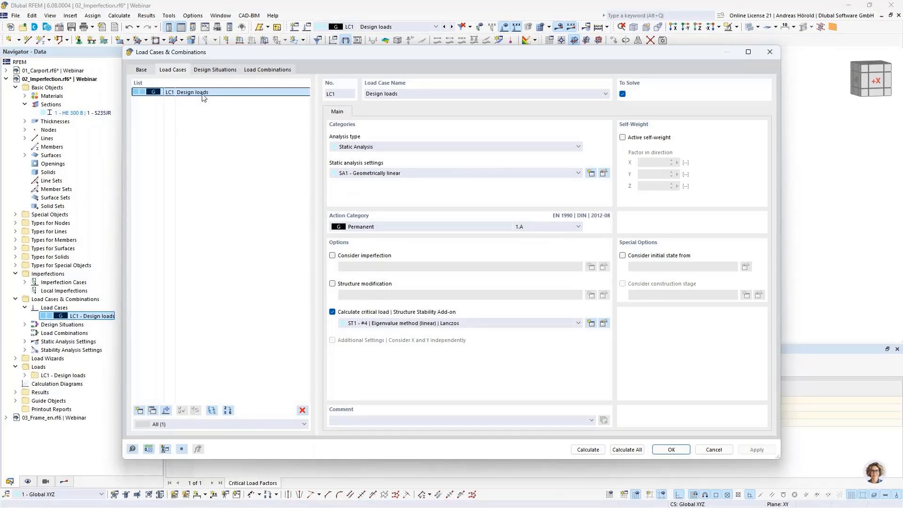
left_click(262, 70)
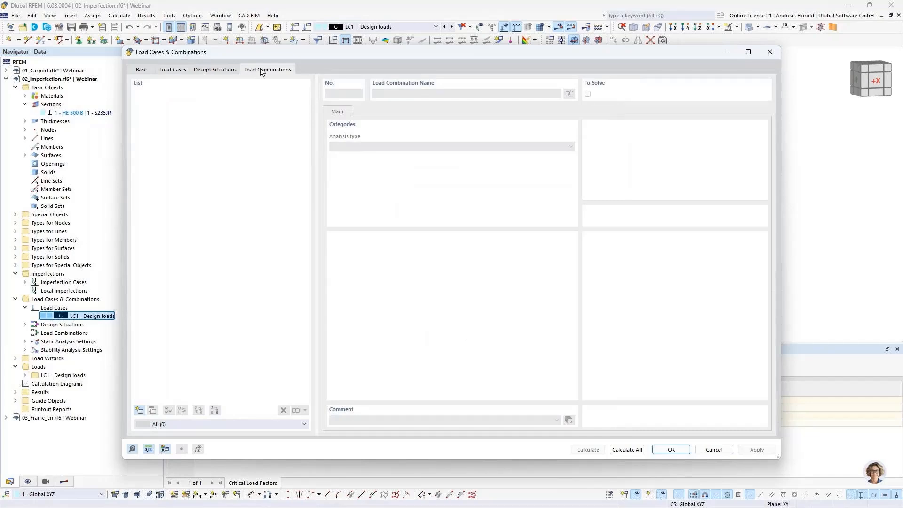
left_click(139, 410)
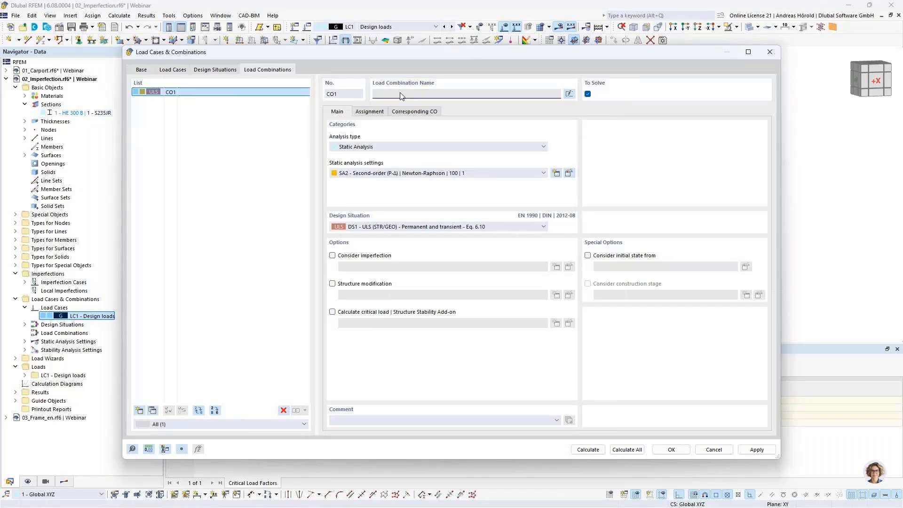
left_click(569, 93)
type("without Imp")
Copy the combination, rename the copy "with Imp" and make it consider imperfection case IC1.
left_click(152, 412)
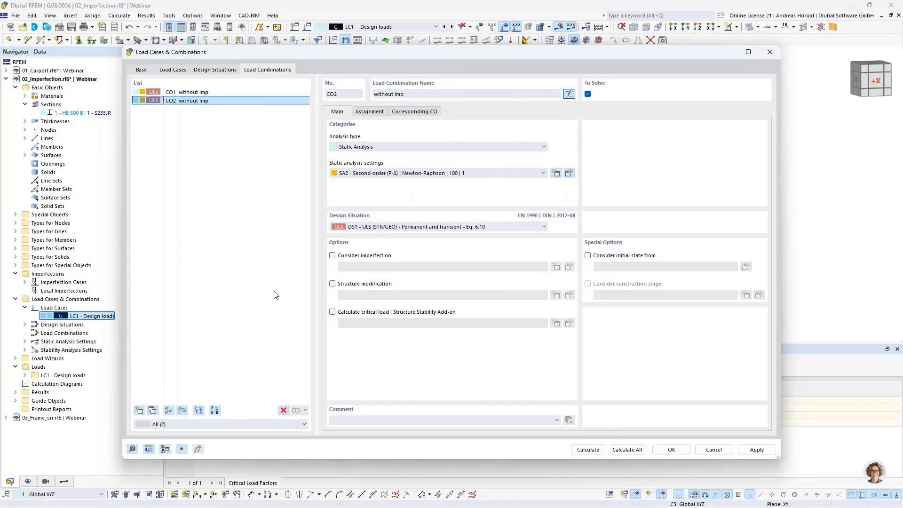
left_click(388, 94)
left_click_drag(393, 94, 372, 96)
left_click(383, 95)
key("Delete")
key("Delete")
key("Delete")
key("Delete")
type("h")
left_click(332, 256)
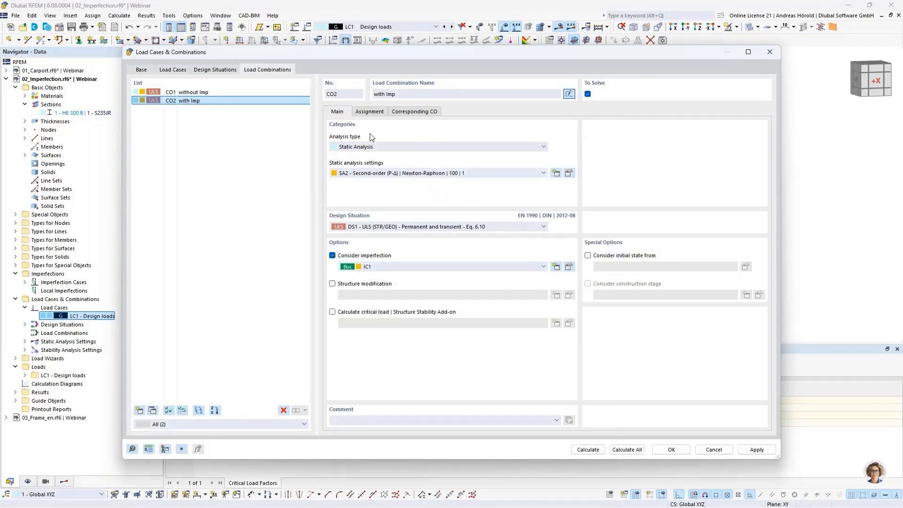
Assign load case LC1 to both the "with Imp" and "without Imp" combinations and calculate everything.
left_click(370, 113)
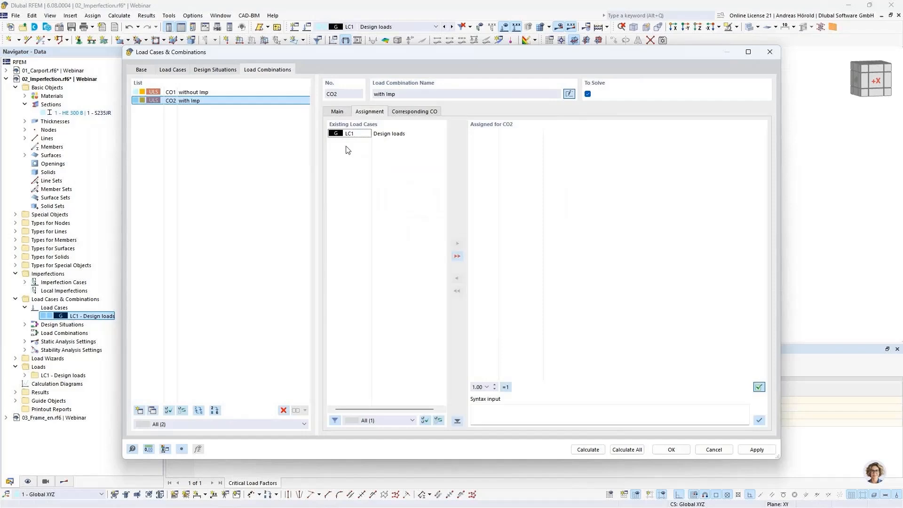
double_click(350, 133)
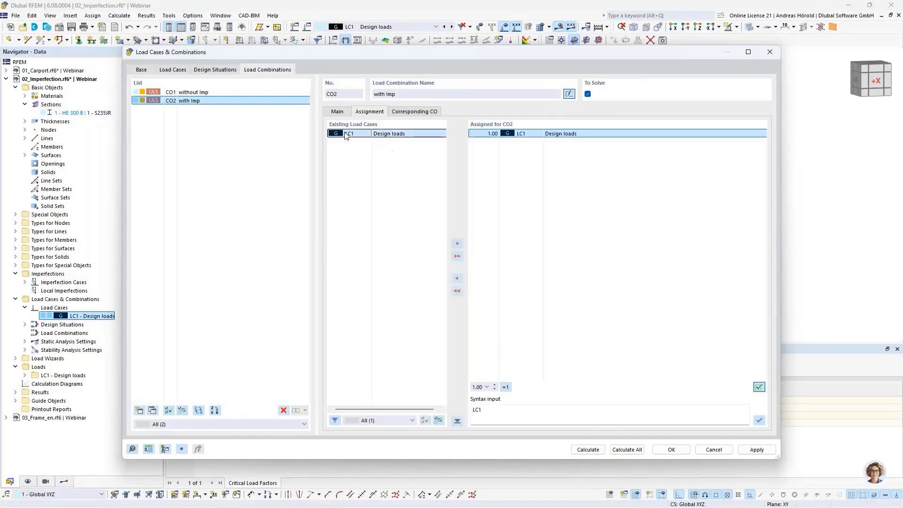
left_click(195, 93)
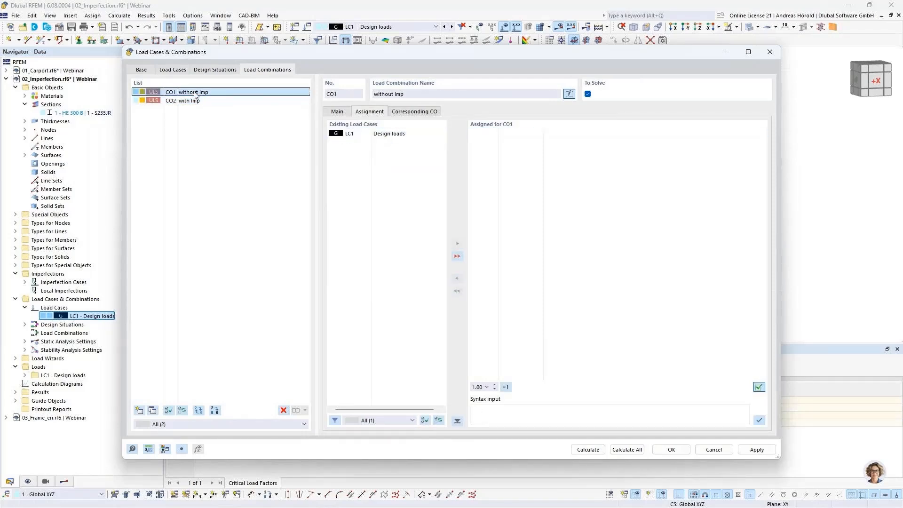
double_click(376, 134)
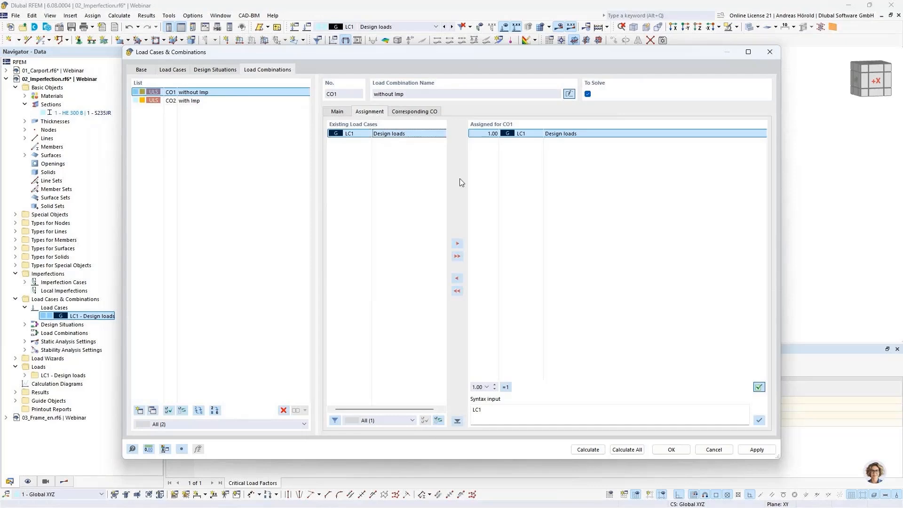
left_click(627, 449)
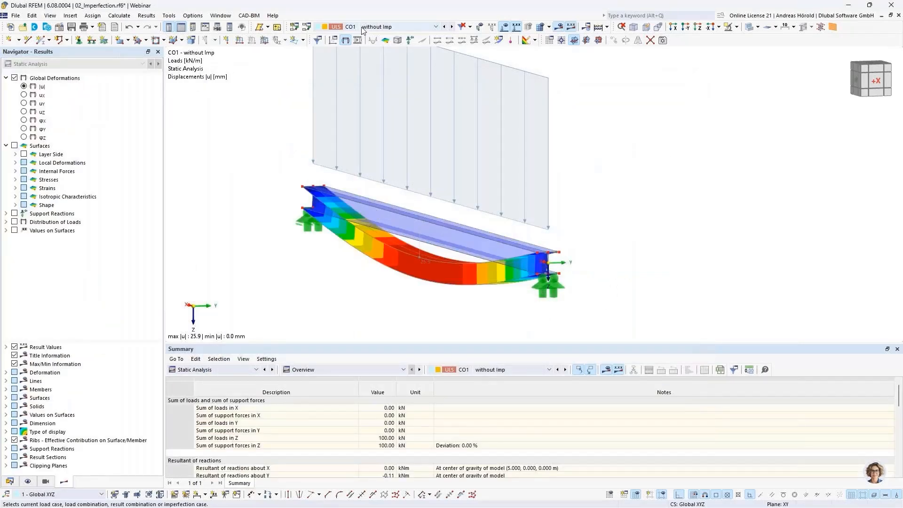
Compare the deformed beam under CO1 without imperfection and CO2 with imperfection, viewed along the beam axis.
middle_click_drag(656, 267, 625, 256, "ctrl")
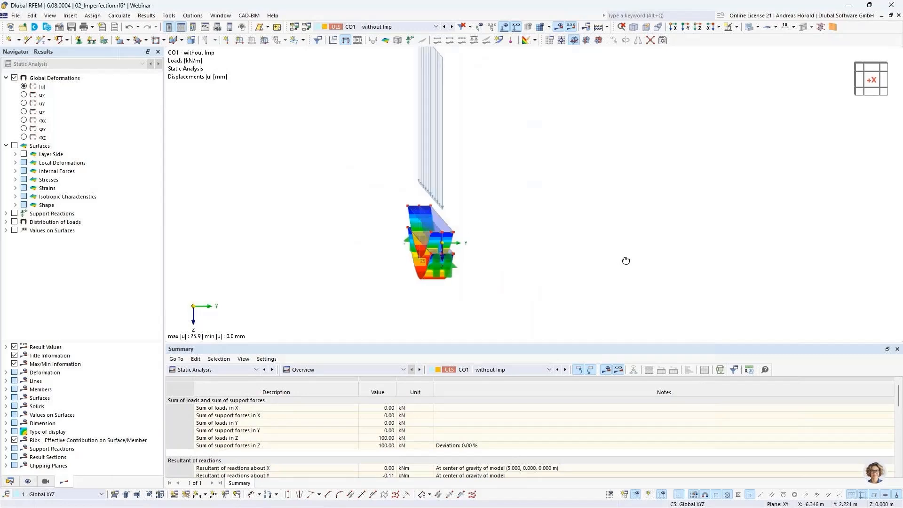
left_click(452, 27)
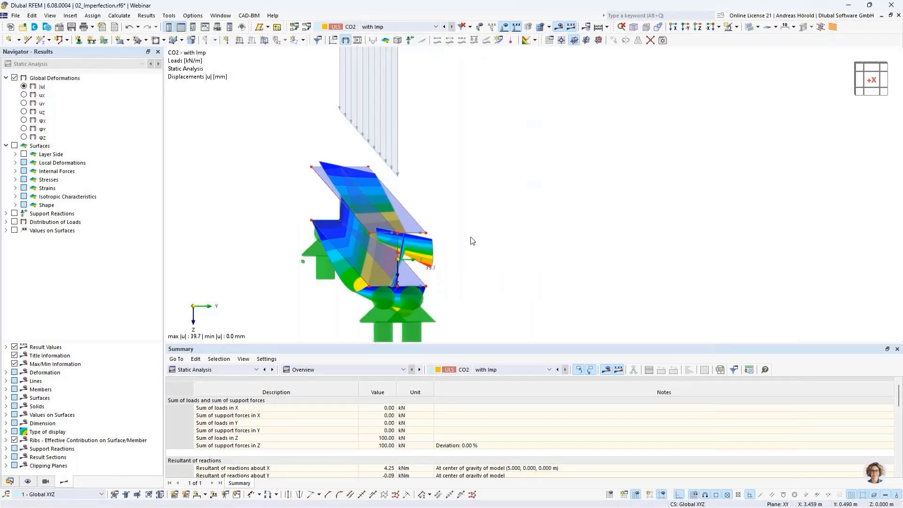
mouse_move(472, 240)
middle_mouse_down("ctrl")
mouse_move(465, 236)
mouse_move(472, 240)
middle_mouse_up("ctrl")
scroll(526, 198, "down", 3)
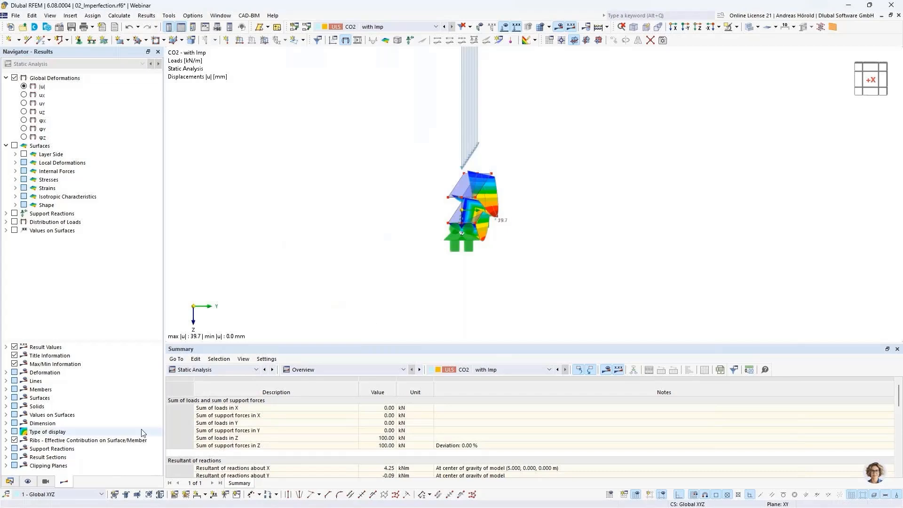
Switch to the 03_Frame_en.rf6 model and bring both steel frames into view.
left_click(10, 482)
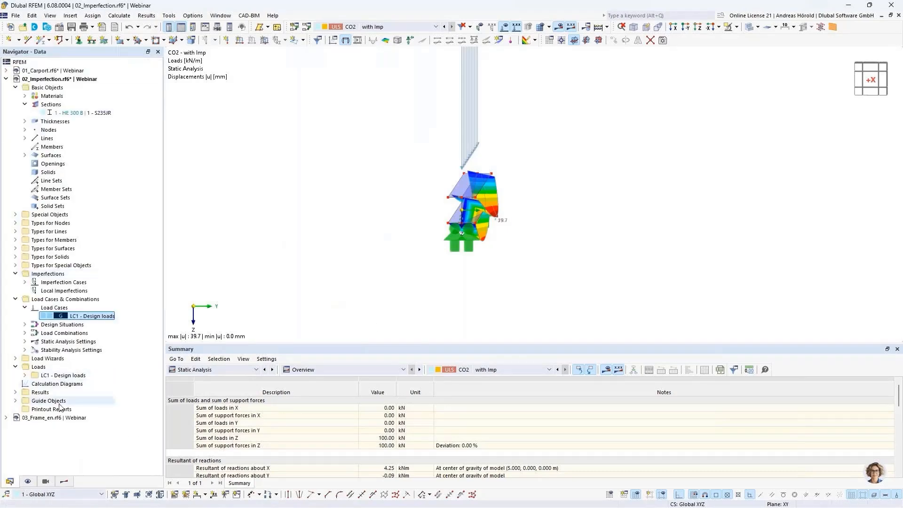
double_click(51, 418)
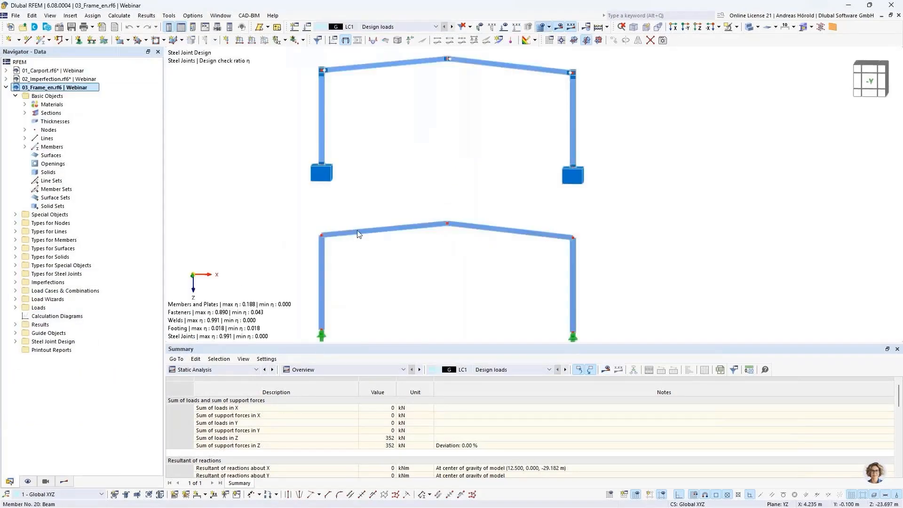
scroll(486, 253, "down", 1)
middle_click_drag(481, 254, 521, 238)
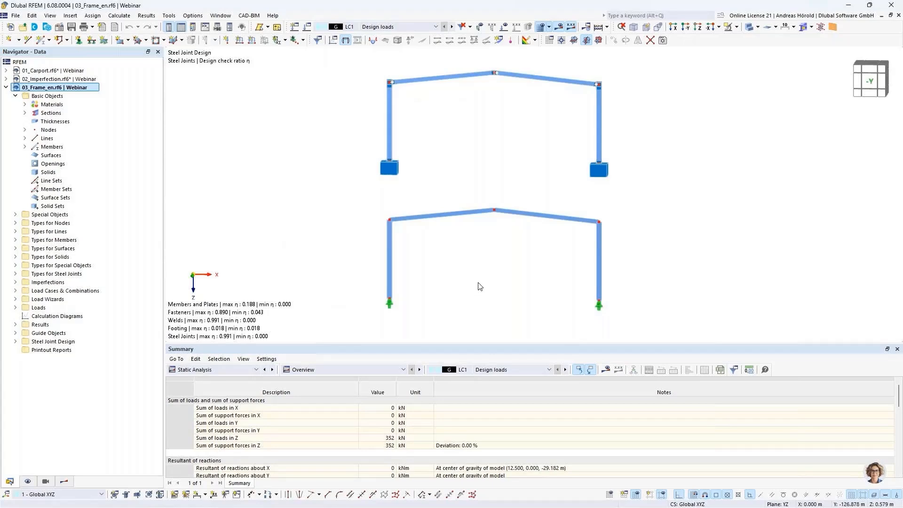
scroll(478, 245, "up", 1)
mouse_move(478, 246)
middle_mouse_down()
mouse_move(478, 262)
mouse_move(478, 254)
middle_mouse_up()
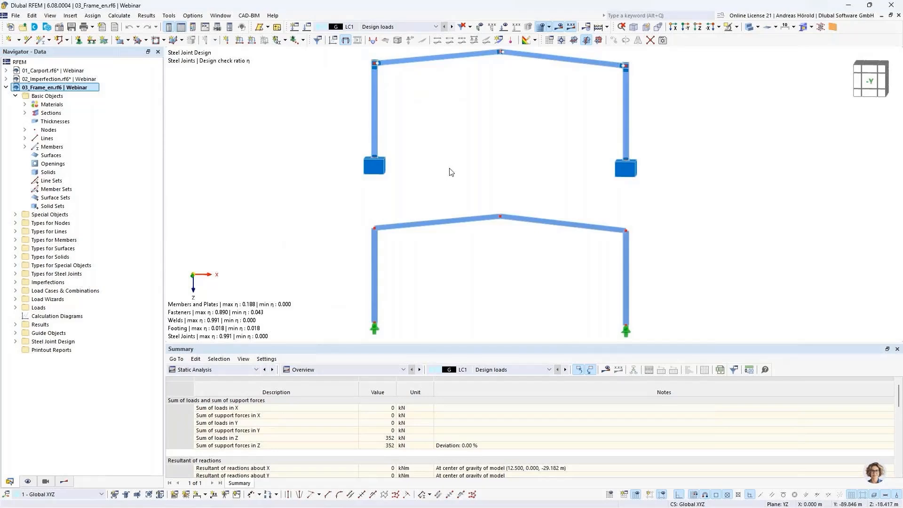
Examine the steel joints of the upper frame: the frame corner, the ridge connection and the column base.
scroll(375, 65, "up", 10)
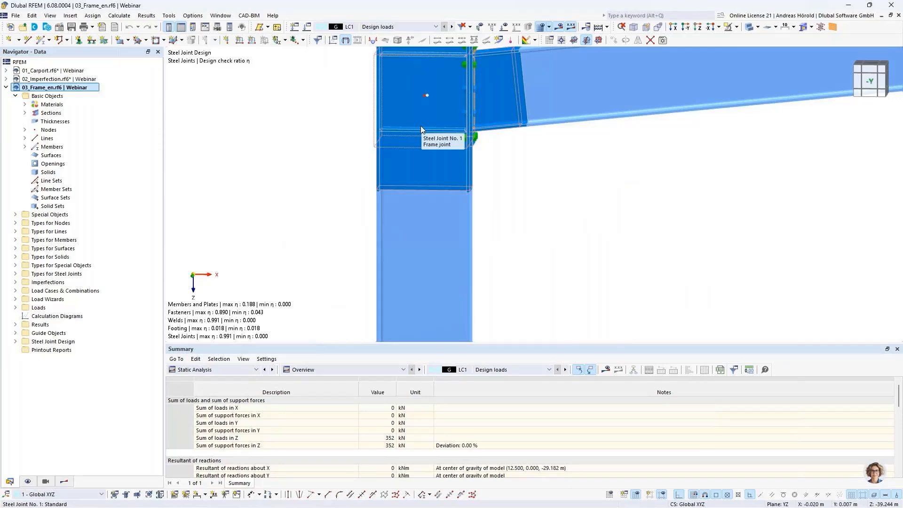
scroll(420, 126, "down", 10)
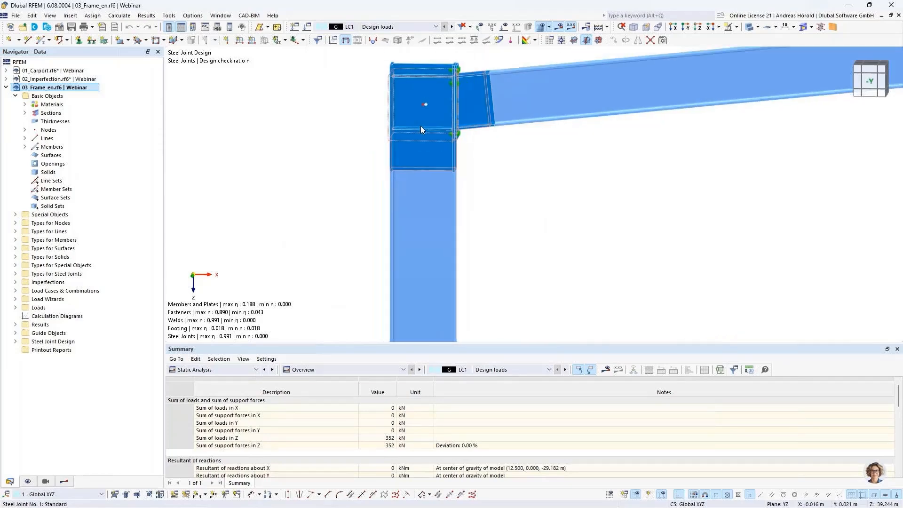
scroll(421, 126, "down", 5)
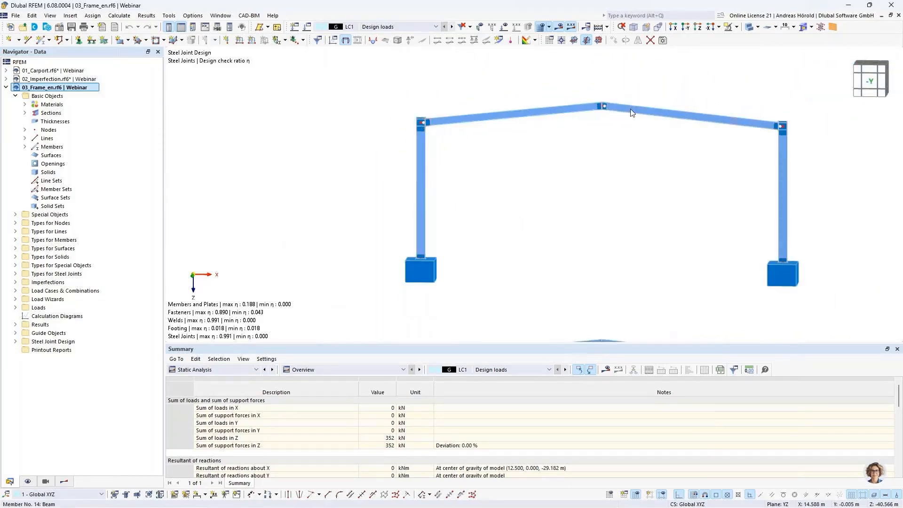
scroll(625, 106, "up", 10)
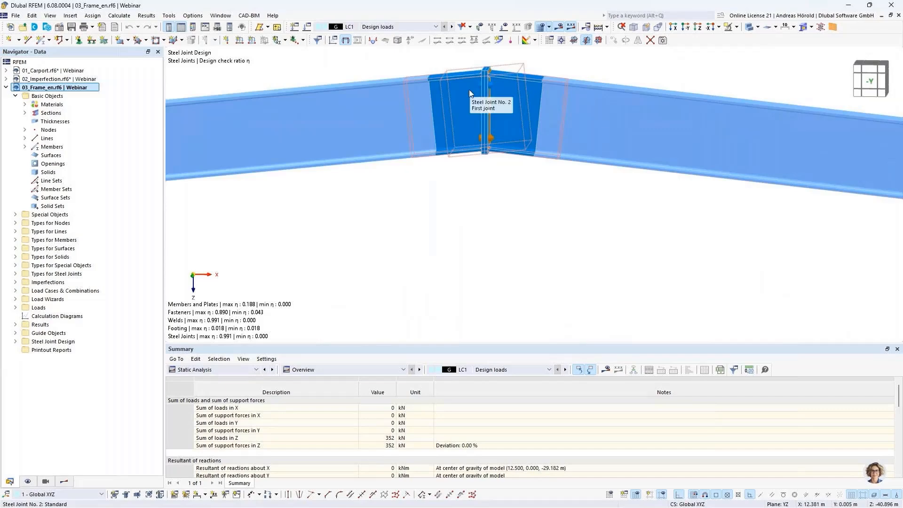
scroll(470, 89, "down", 10)
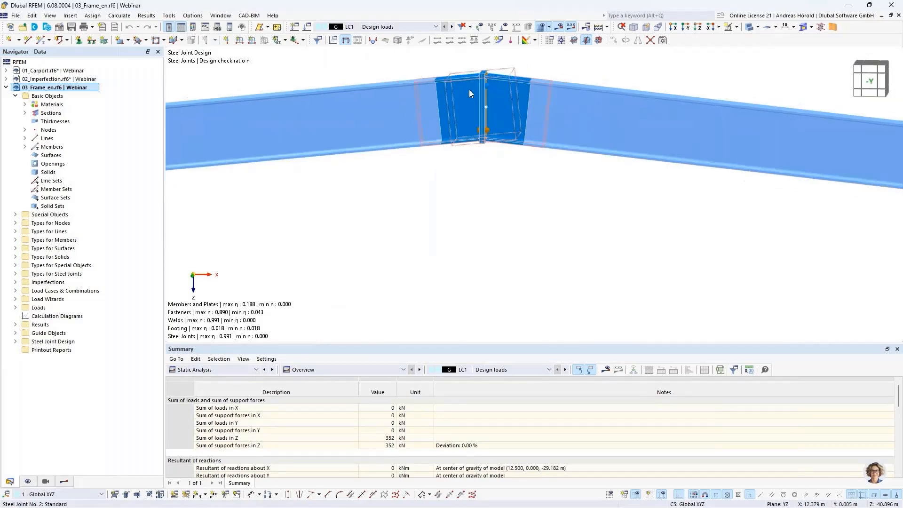
scroll(346, 203, "up", 10)
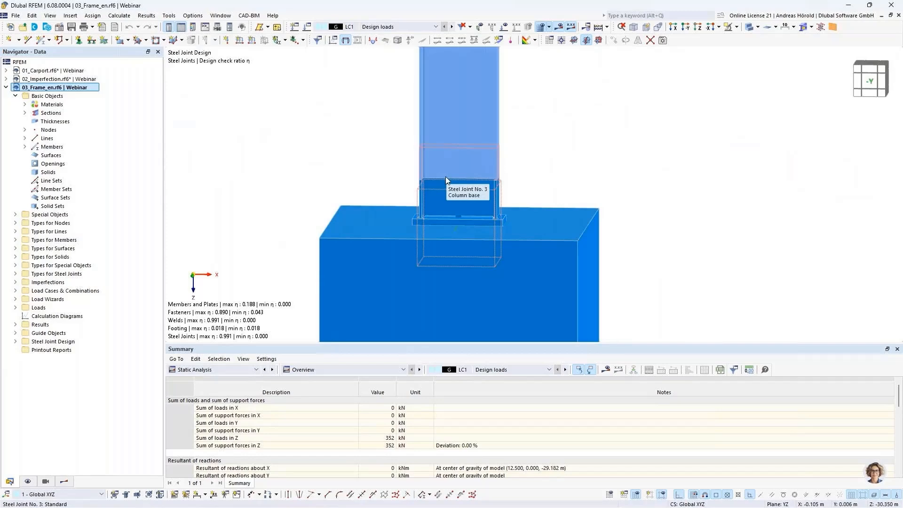
scroll(445, 176, "down", 5)
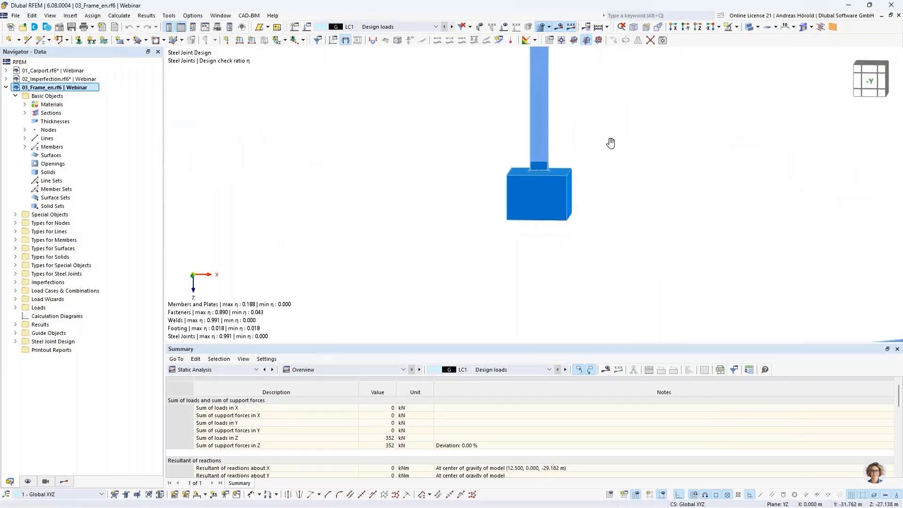
middle_click_drag(611, 141, 477, 261)
scroll(375, 161, "up", 6)
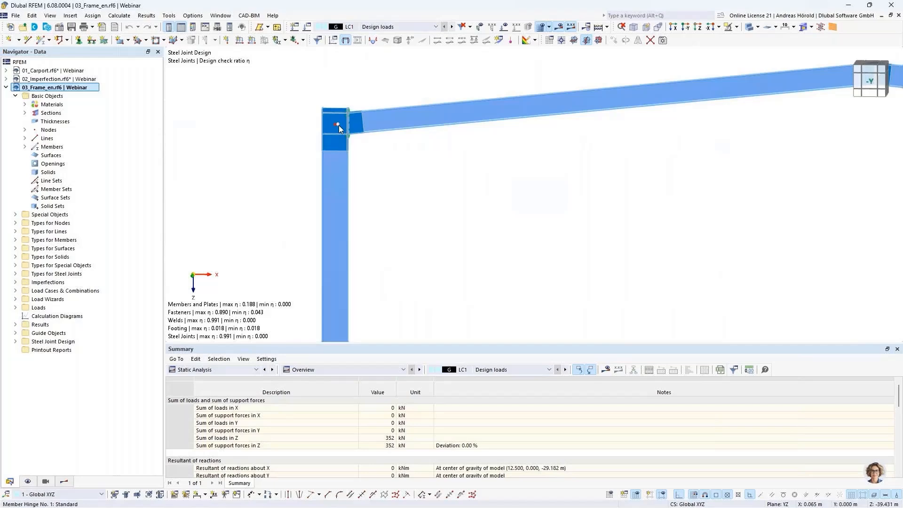
scroll(662, 202, "down", 3)
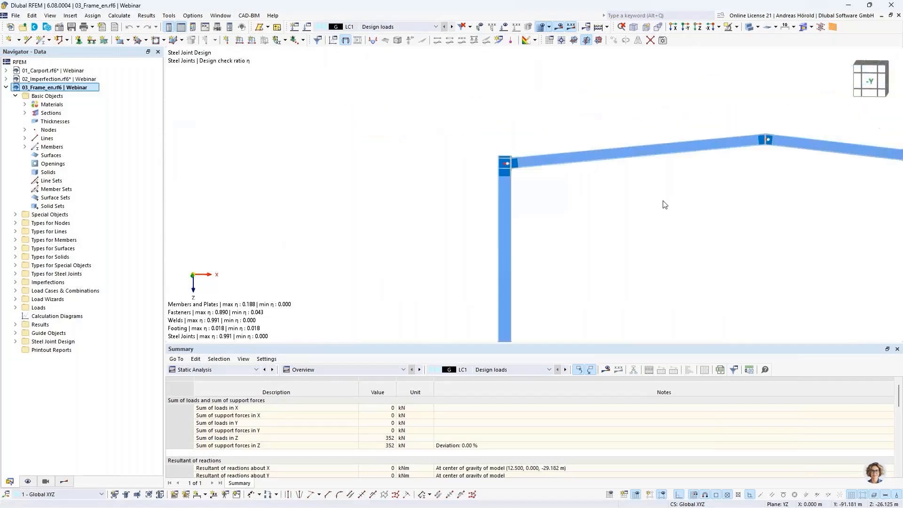
middle_click_drag(696, 204, 549, 118)
scroll(558, 162, "down", 3)
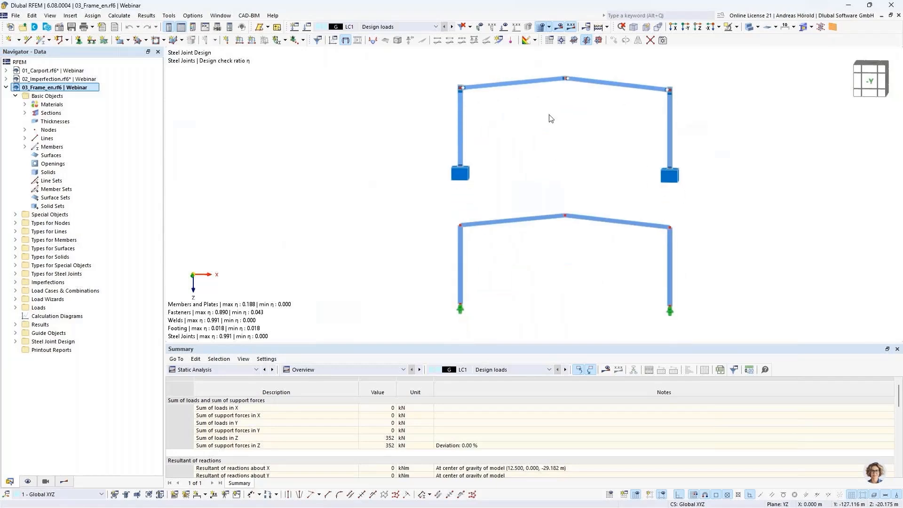
scroll(549, 117, "up", 1)
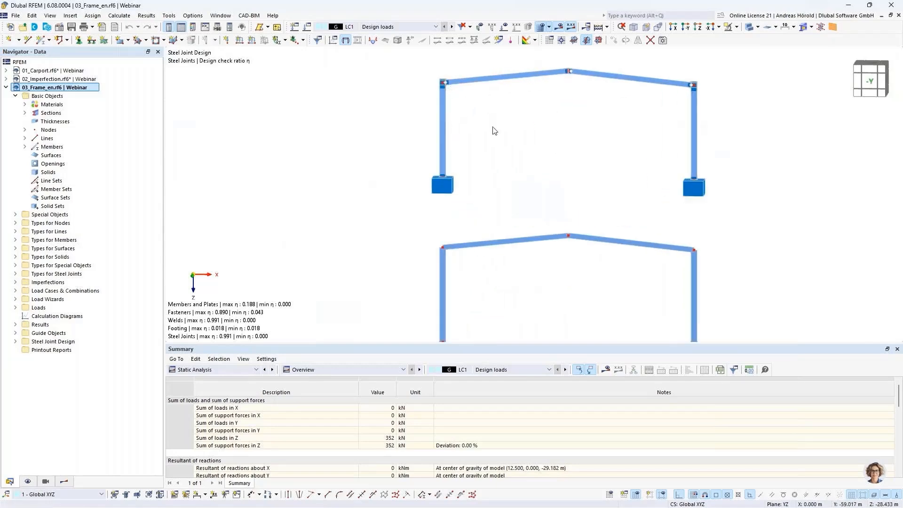
Open the frame joint for editing and review its stiffness analysis configurations with and without joint-structure interaction, plus the one assigned to First joint.
double_click(441, 83)
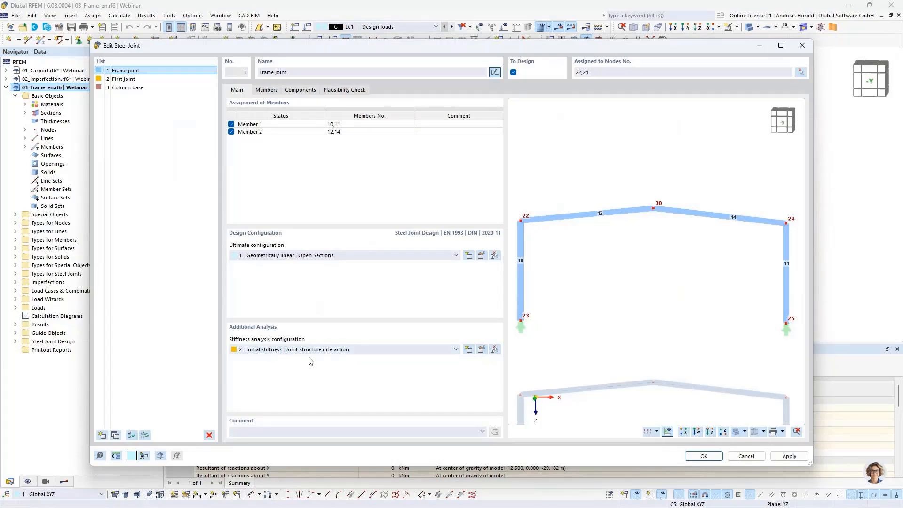
left_click(482, 350)
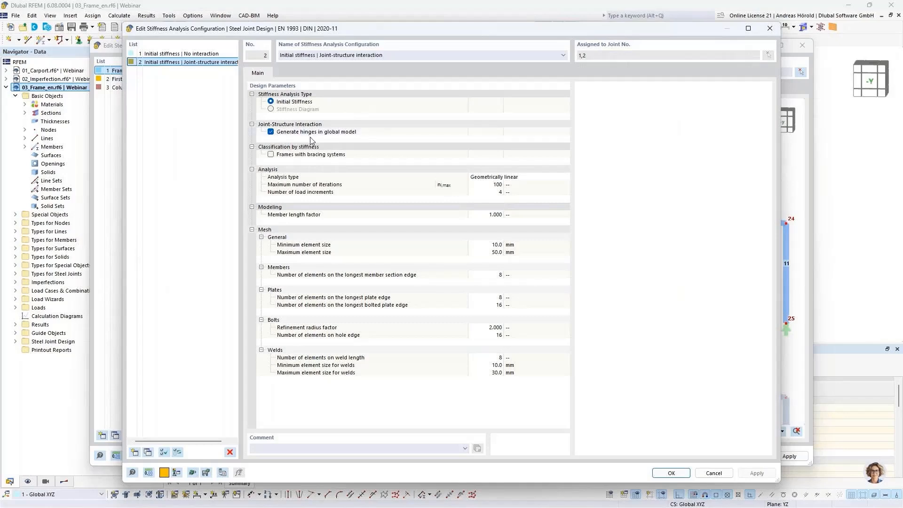
left_click(165, 55)
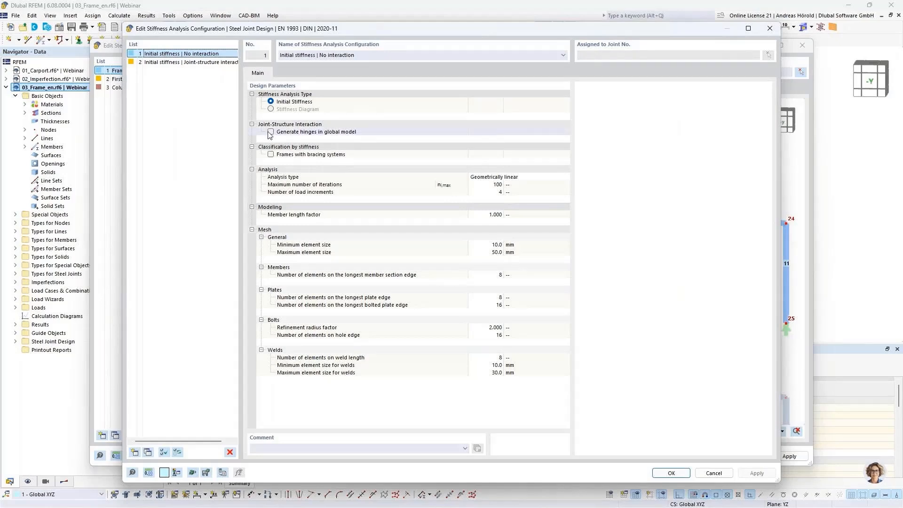
left_click(179, 62)
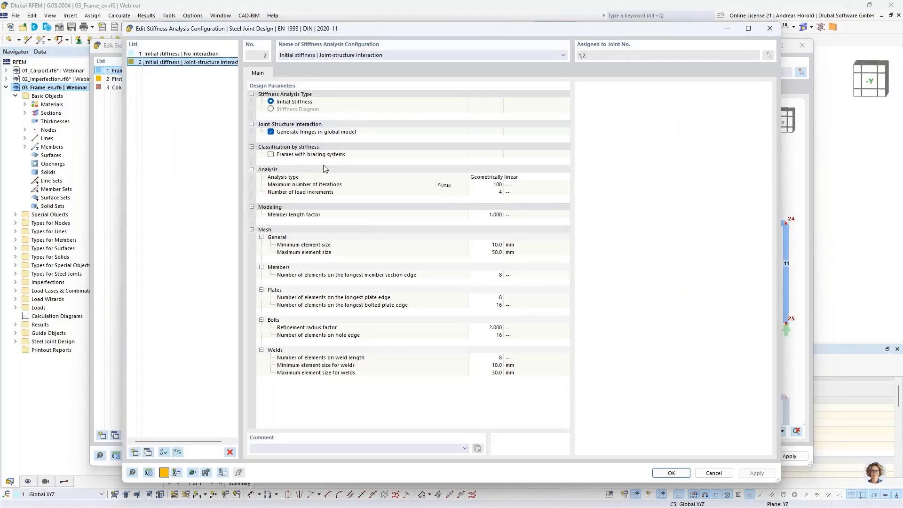
left_click(713, 473)
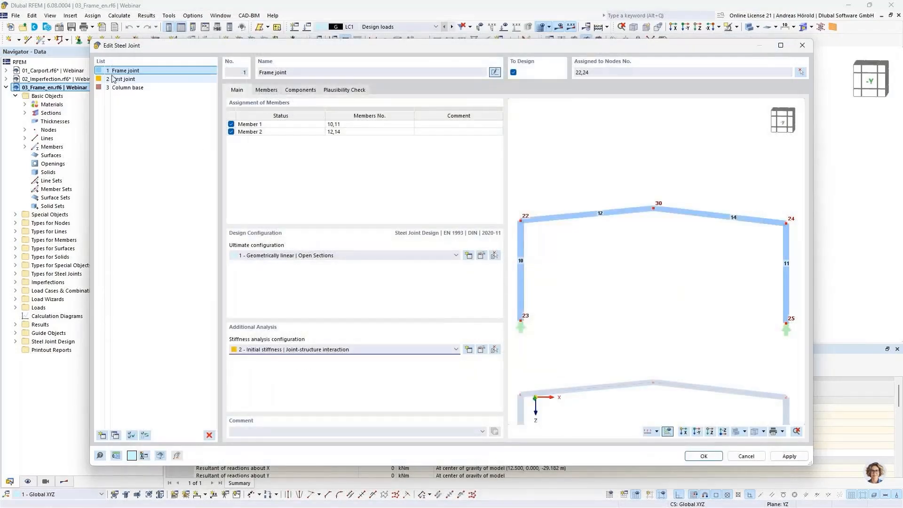
left_click(127, 79)
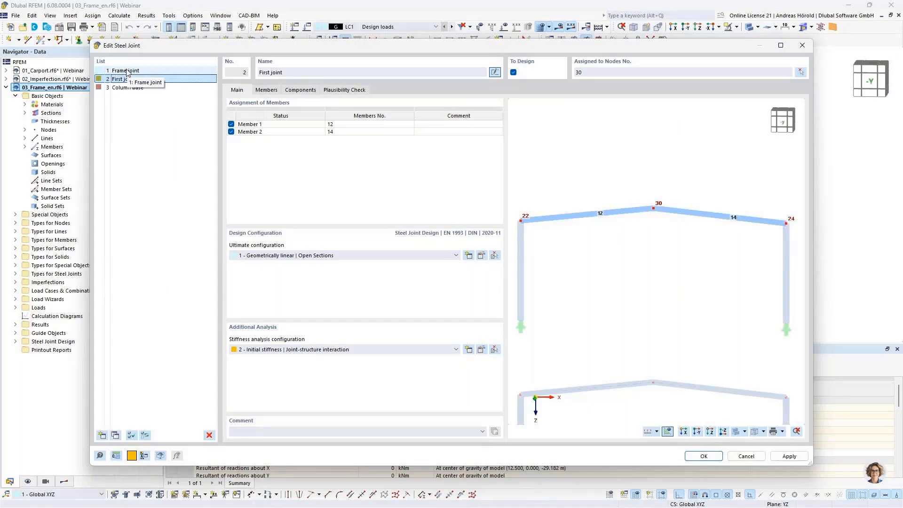
left_click(127, 71)
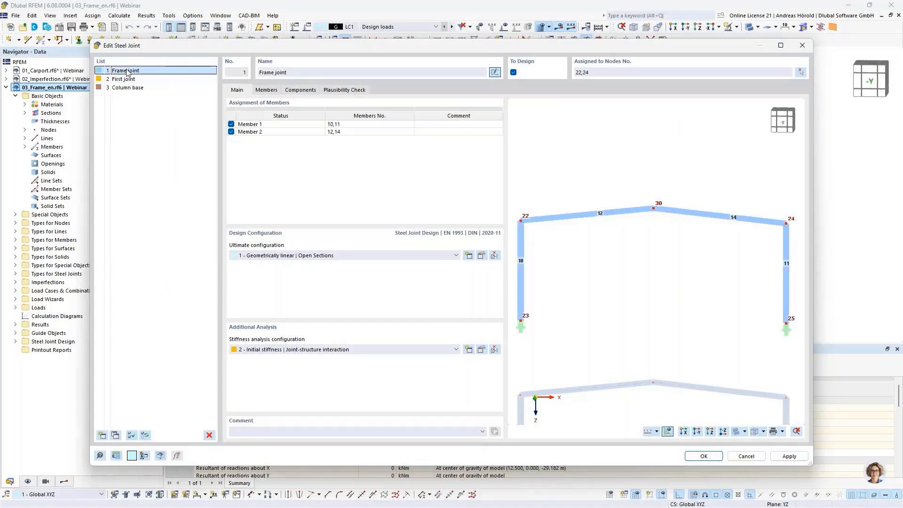
Check which degrees of freedom the stiffness analysis considers for Member 2 in the frame joint and in First joint.
left_click(267, 90)
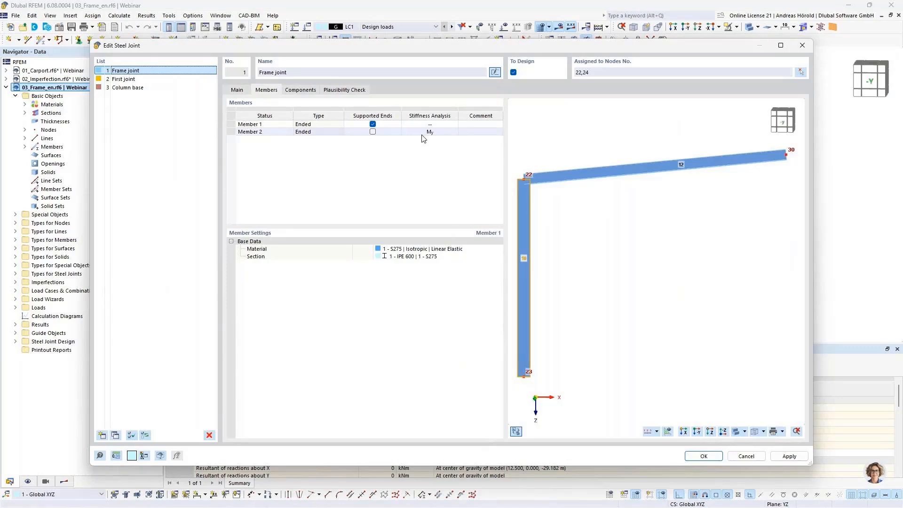
left_click(447, 135)
left_click(447, 133)
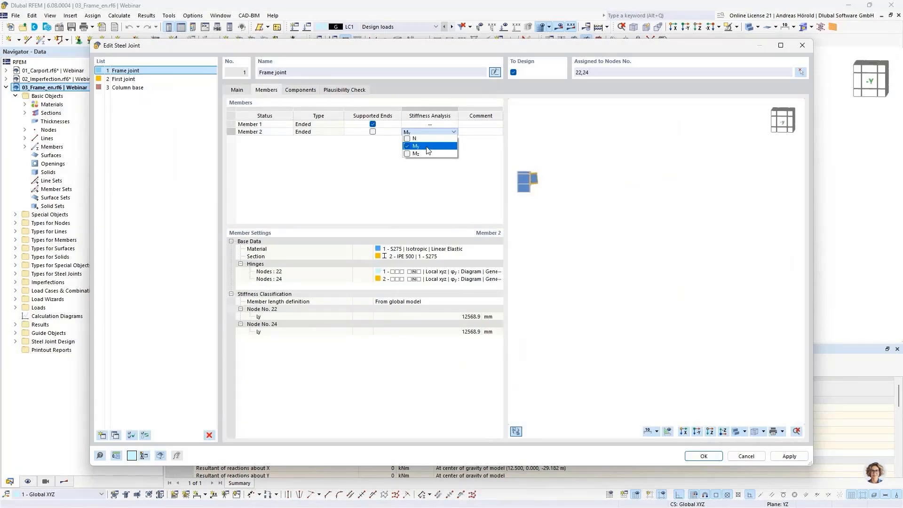
left_click(427, 176)
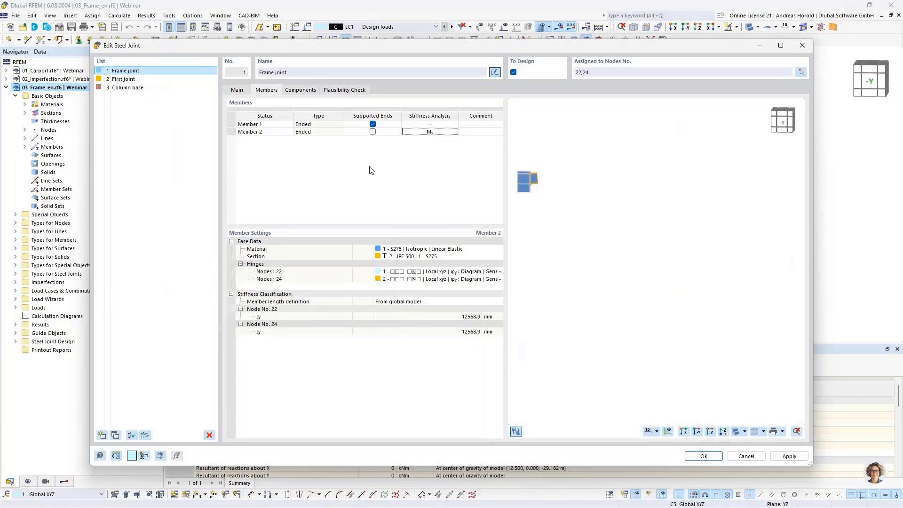
left_click(122, 79)
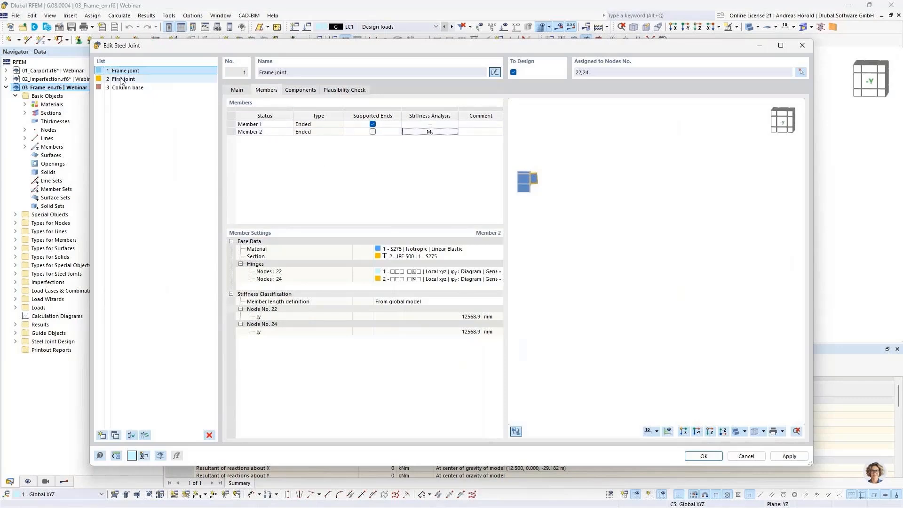
left_click(444, 132)
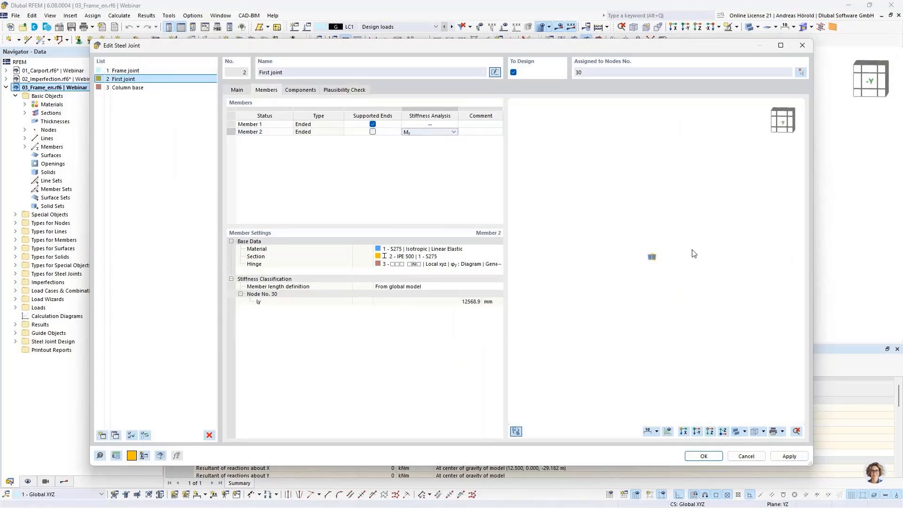
Leave the steel joint settings unchanged and check the hinge assignment of member 12 at the upper frame's corner.
scroll(678, 254, "up", 5)
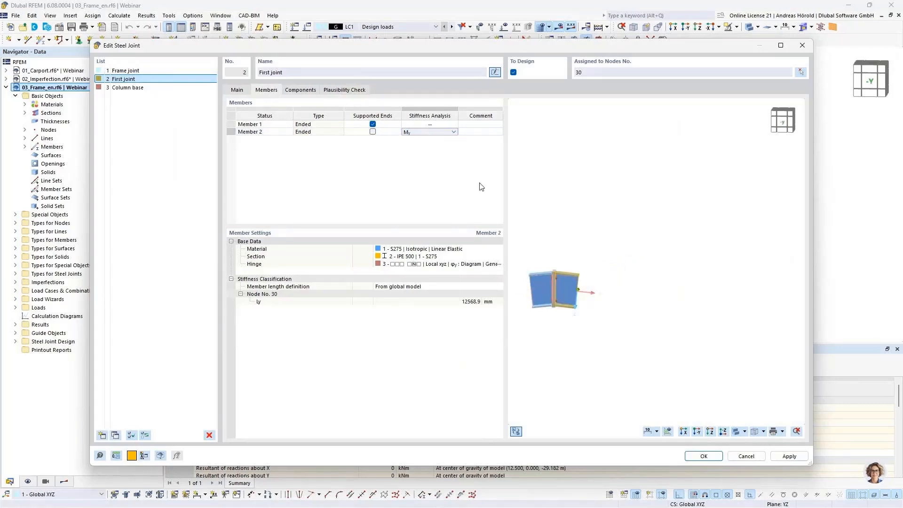
left_click(745, 456)
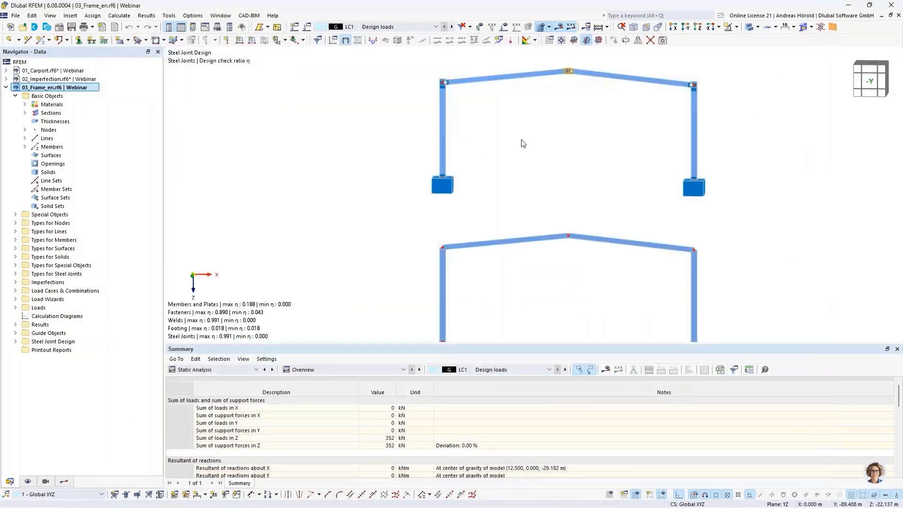
scroll(451, 77, "up", 5)
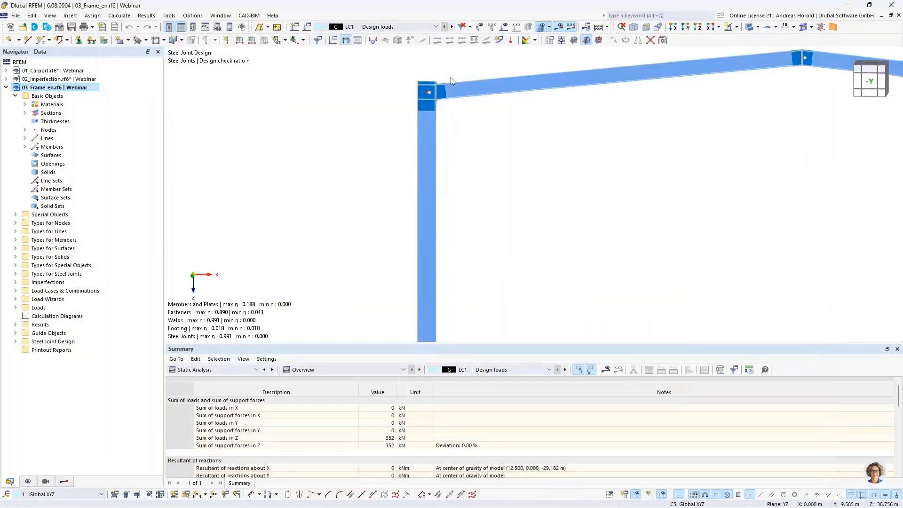
double_click(419, 100)
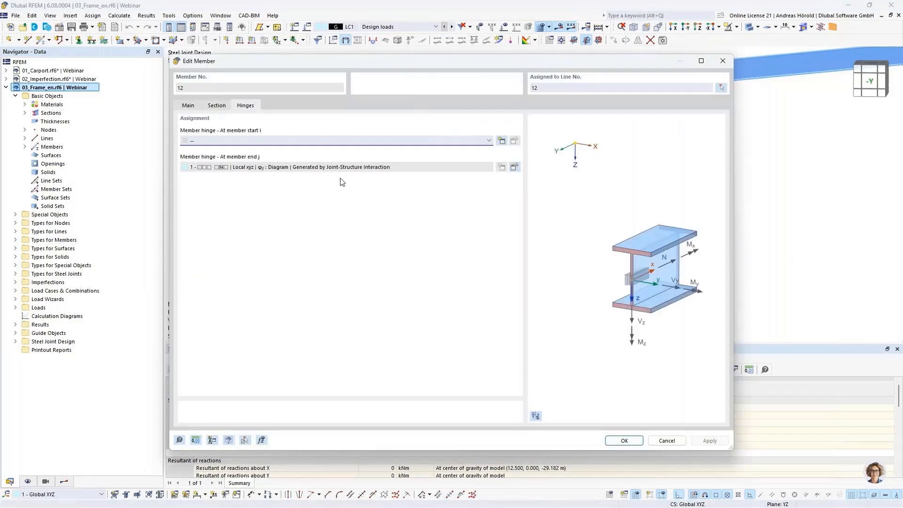
left_click(664, 441)
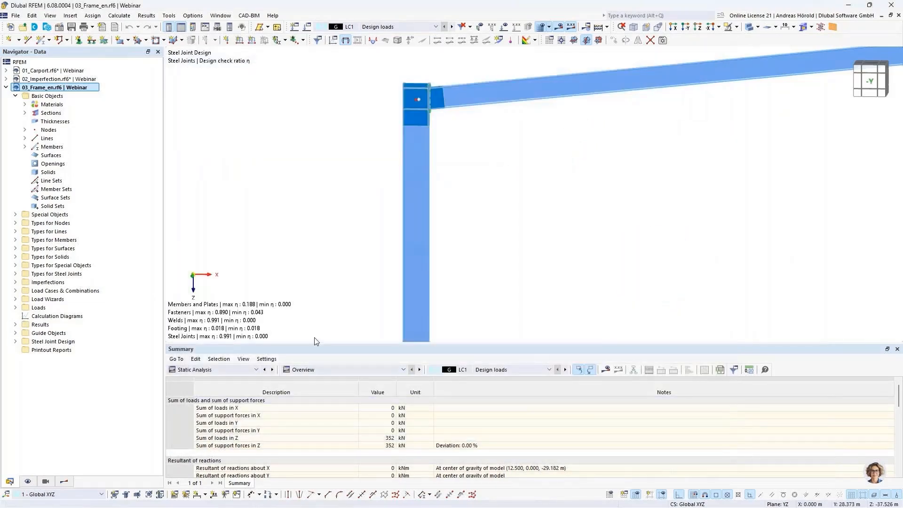
Display the steel joint design's stiffness analysis results table and reduce its height to enlarge the model view.
left_click(326, 368)
left_click(221, 369)
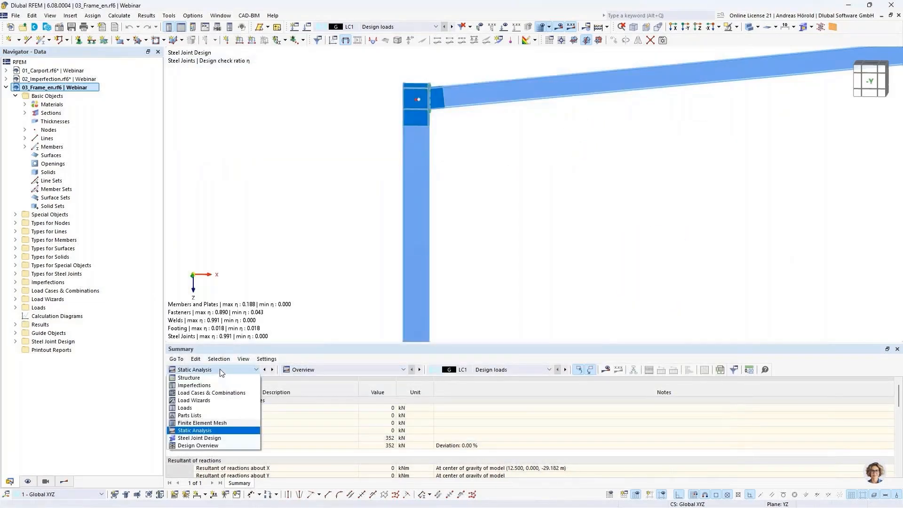
left_click(217, 439)
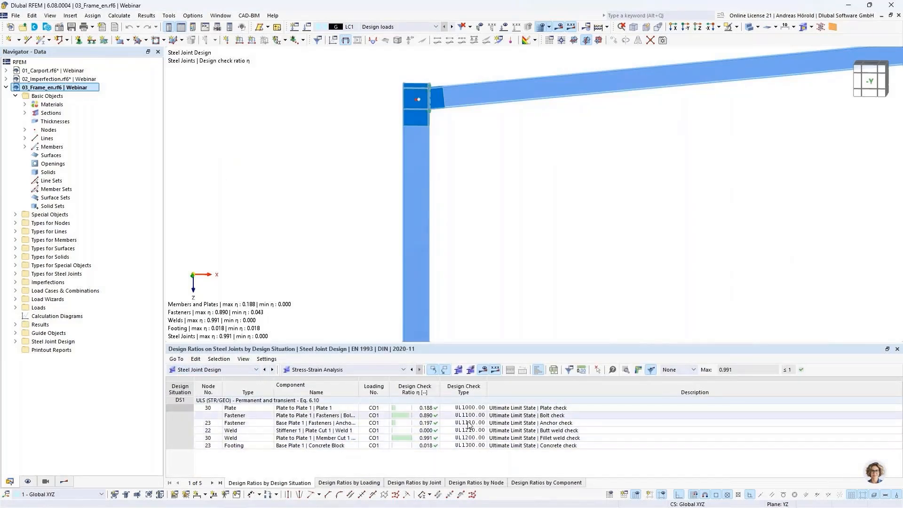
left_click(365, 370)
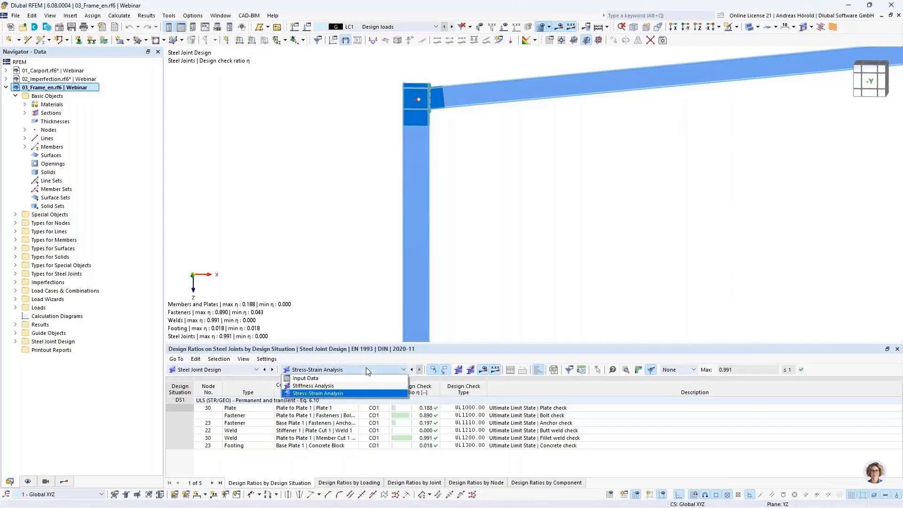
left_click(362, 388)
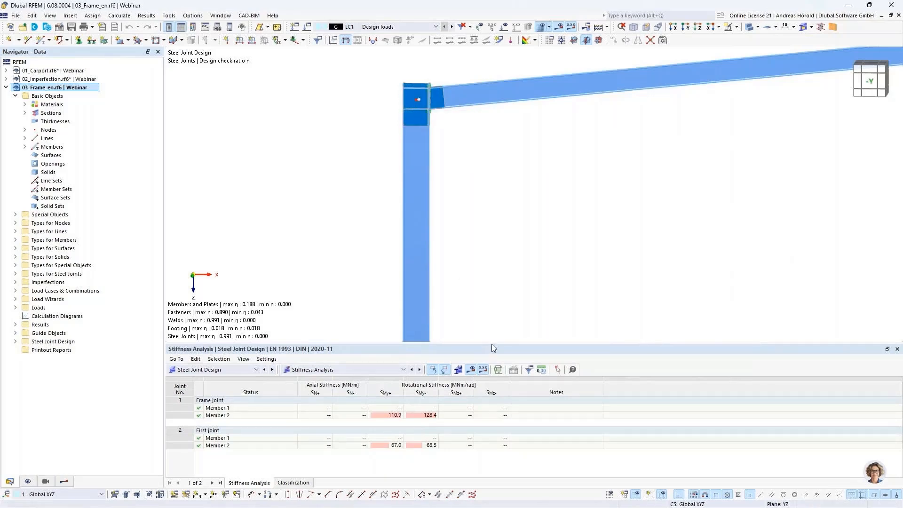
left_click_drag(491, 343, 489, 372)
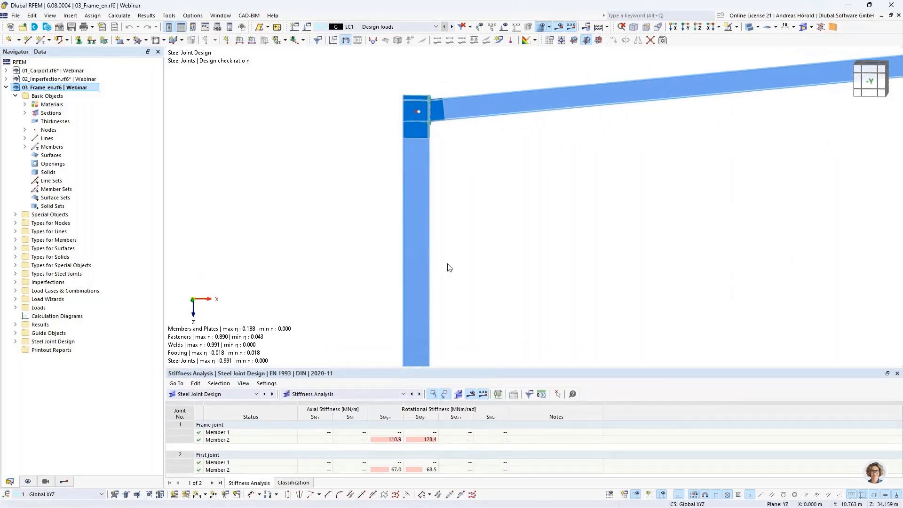
Open the end hinge of member 12 for viewing, keeping the stiffness results table visible below the dialog.
double_click(419, 112)
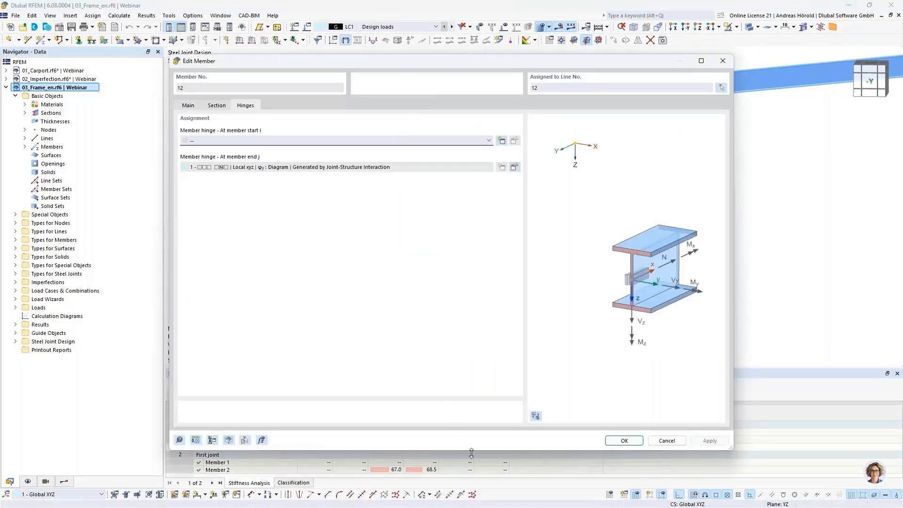
left_click_drag(472, 450, 474, 357)
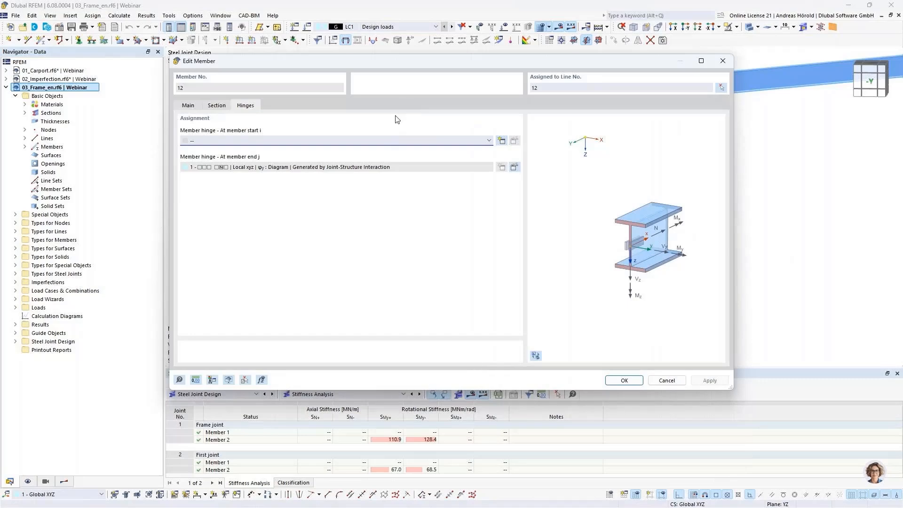
left_click_drag(408, 62, 402, 40)
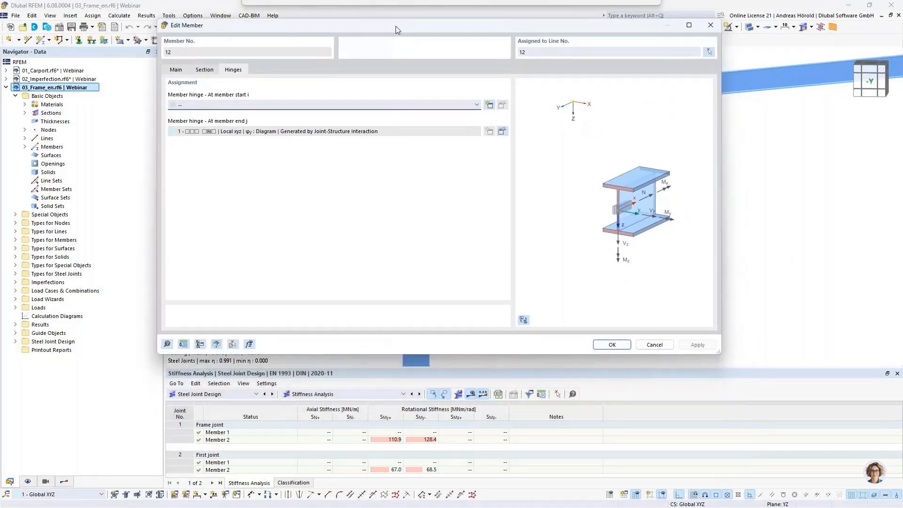
left_click_drag(396, 26, 388, 33)
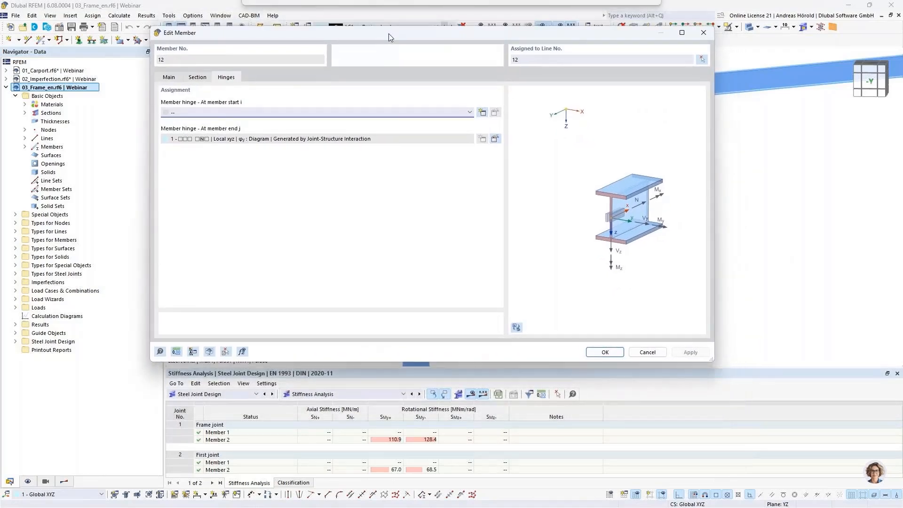
left_click(496, 140)
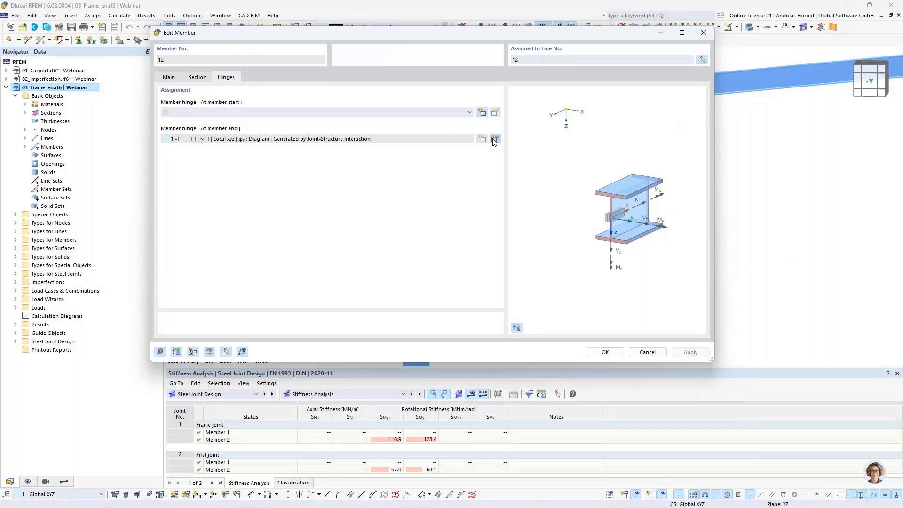
left_click(495, 139)
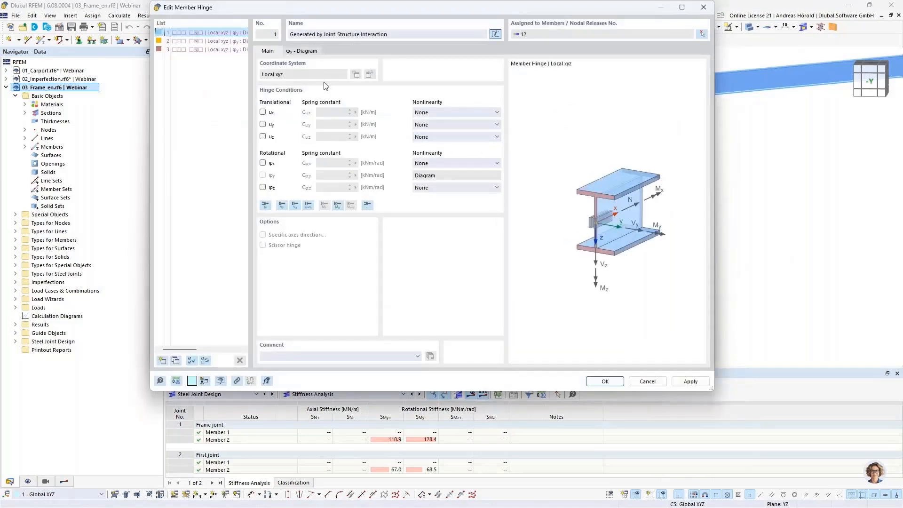
Compare the spring constants in the hinge's φy diagram with the frame joint's rotational stiffnesses, leaving the hinge and member unchanged.
left_click(300, 51)
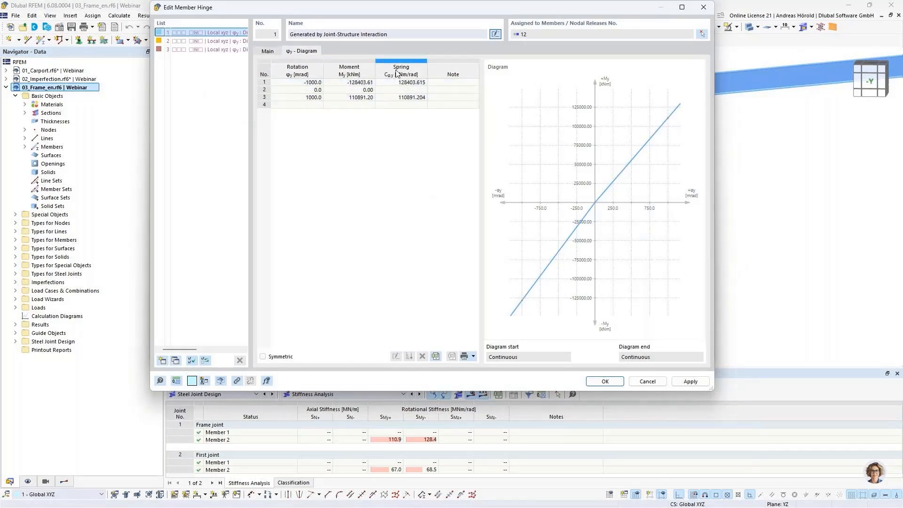
left_click(404, 83)
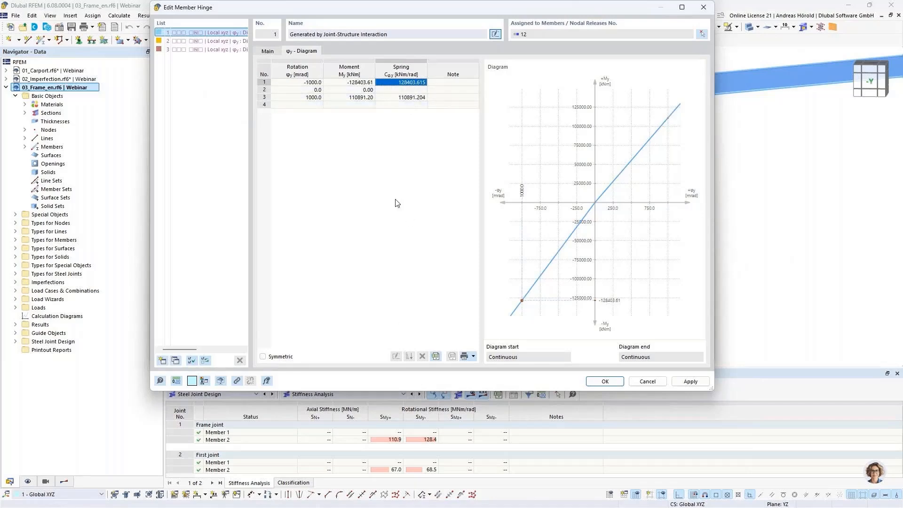
left_click(403, 98)
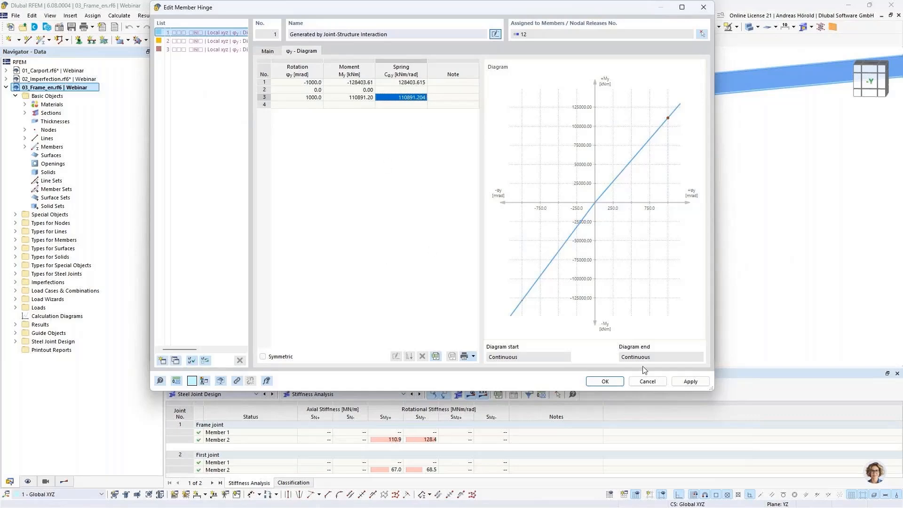
left_click(646, 382)
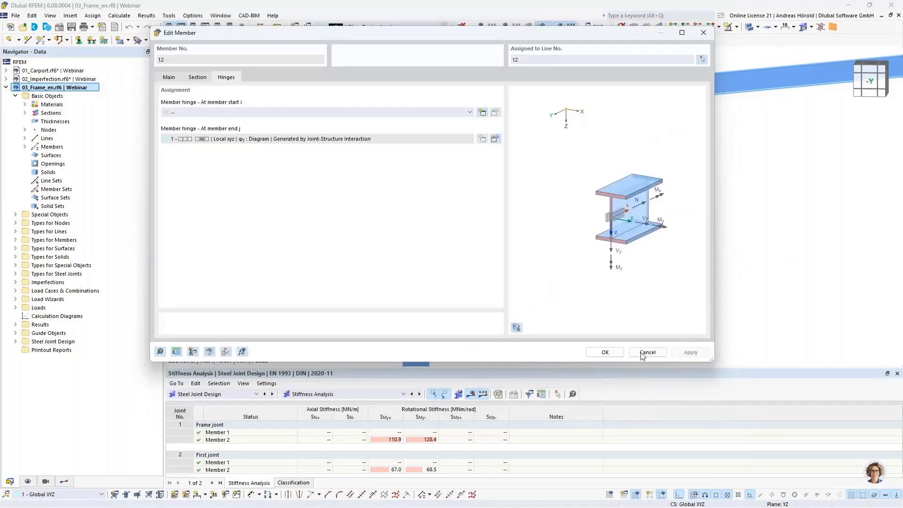
left_click(646, 354)
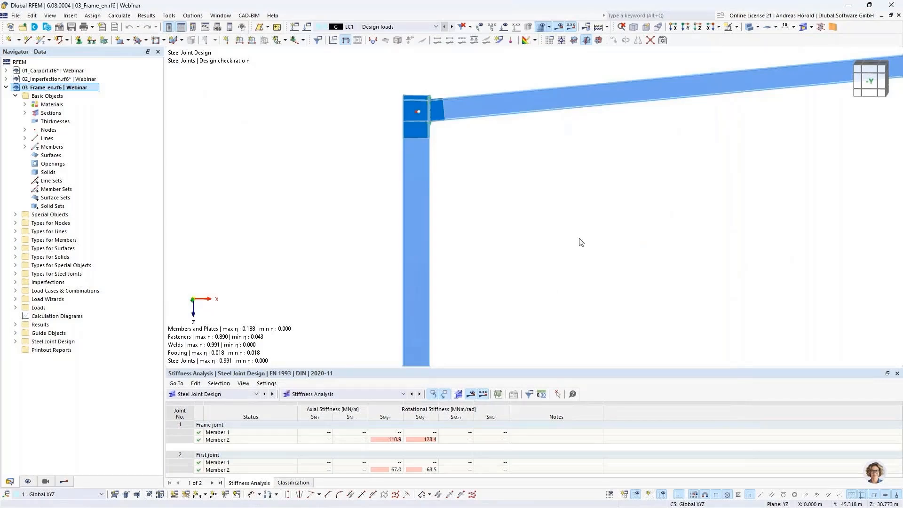
Show the static analysis global deformations of LC1 on both frames to compare their displacements.
scroll(581, 241, "down", 5)
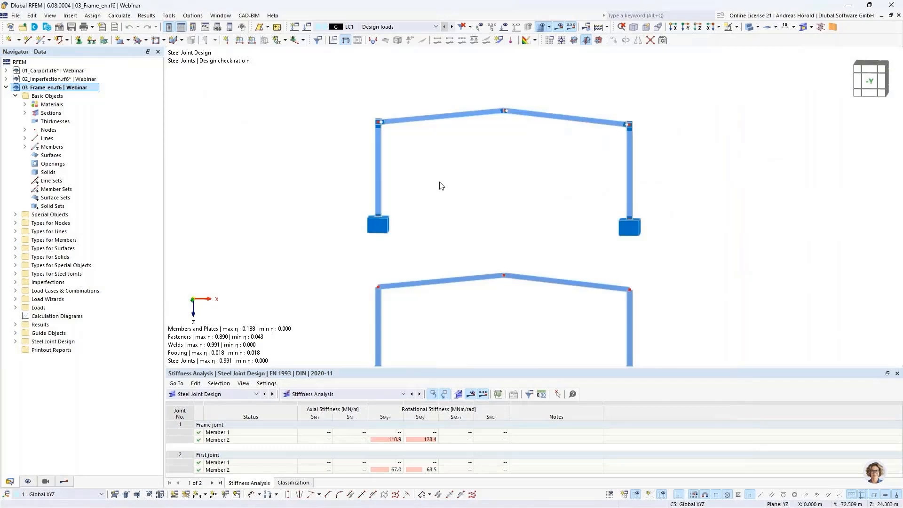
middle_click_drag(440, 184, 427, 140)
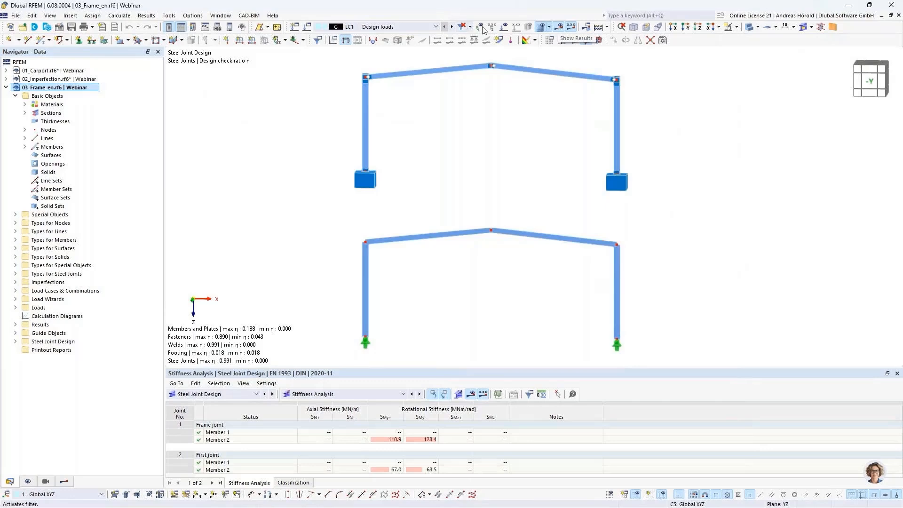
left_click(559, 27)
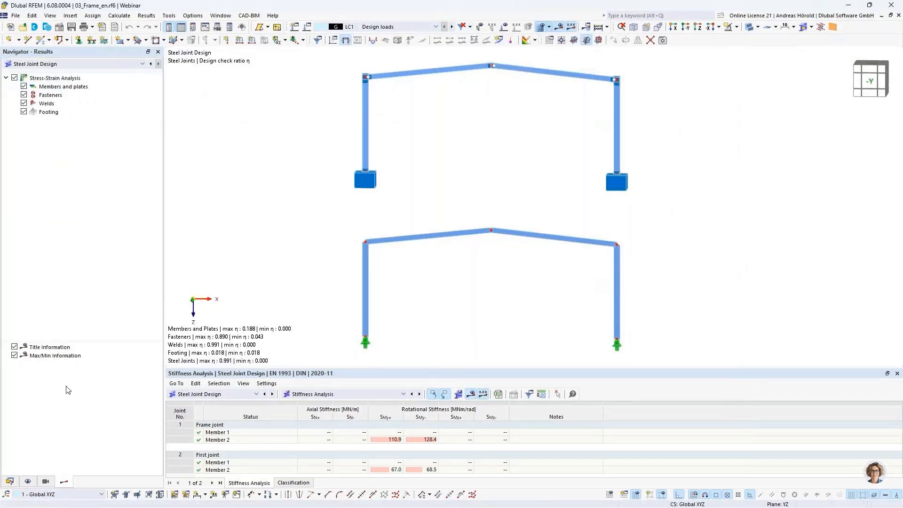
left_click(52, 66)
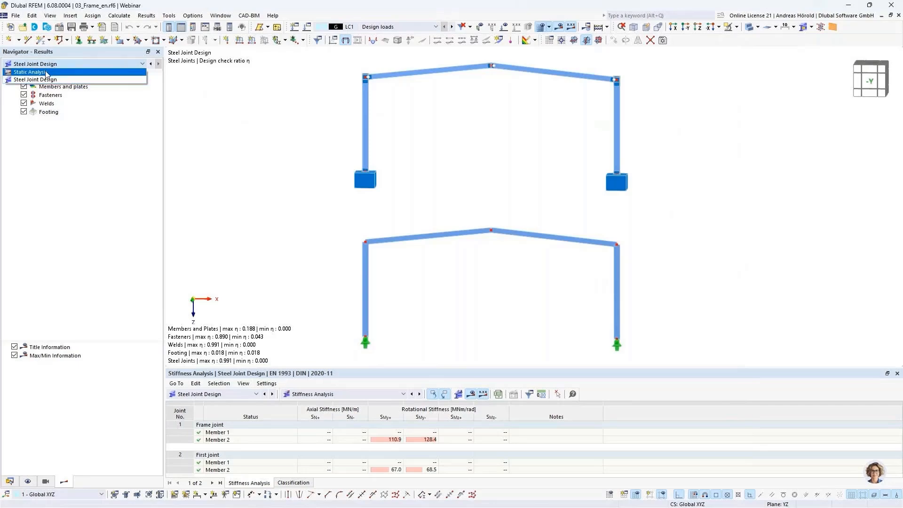
left_click(47, 73)
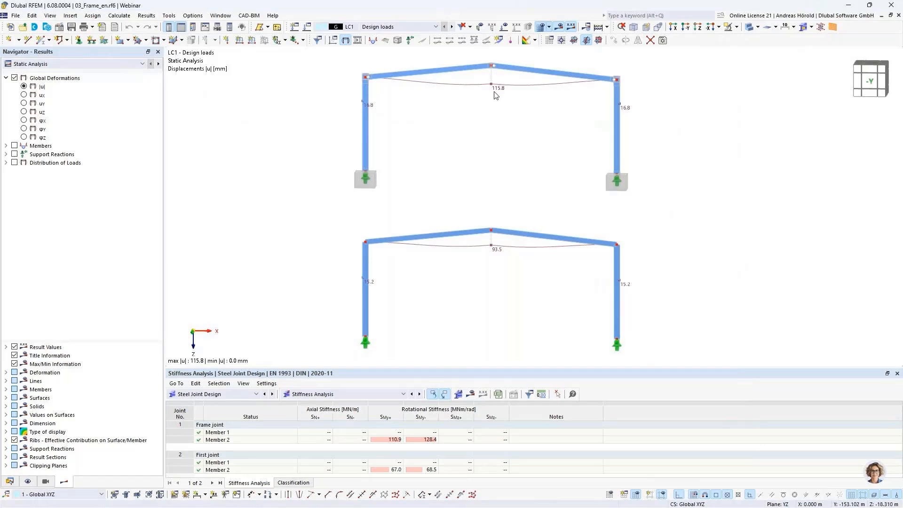
Display the member bending moments My of both frames and list the available internal forces.
left_click(15, 145)
left_click(6, 146)
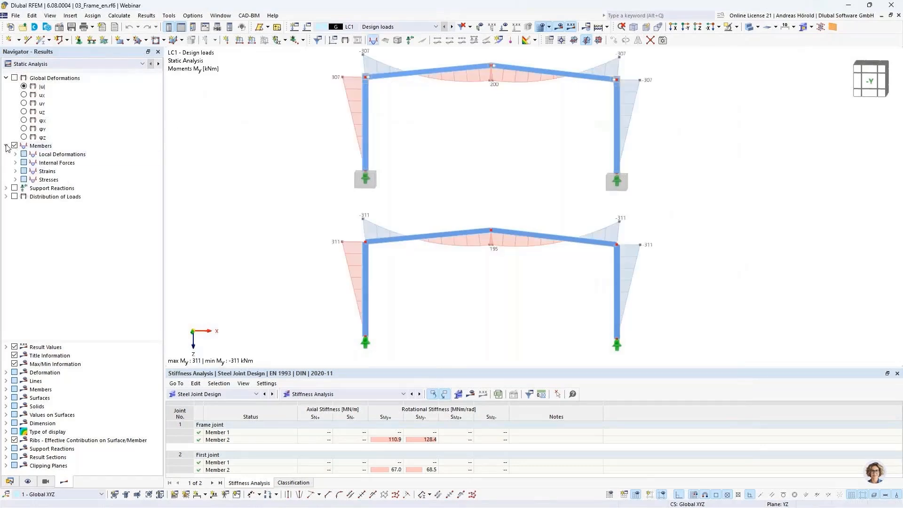
left_click(16, 164)
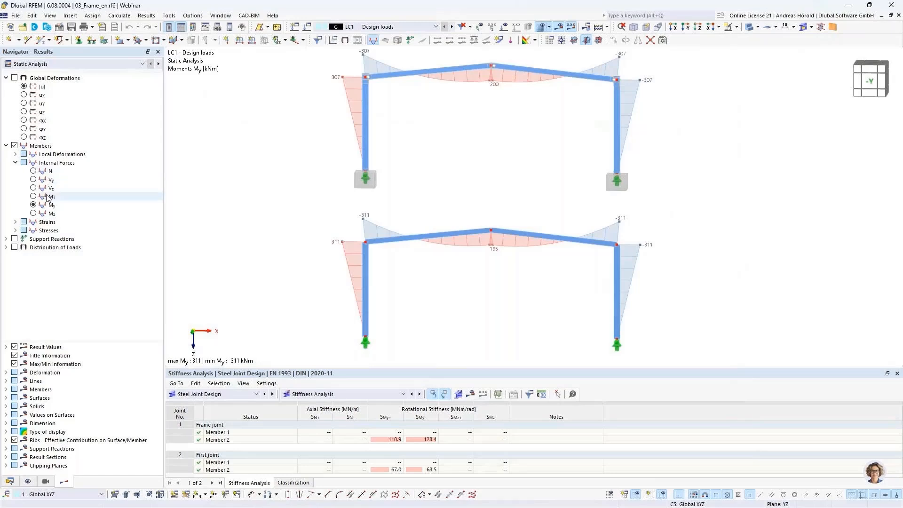
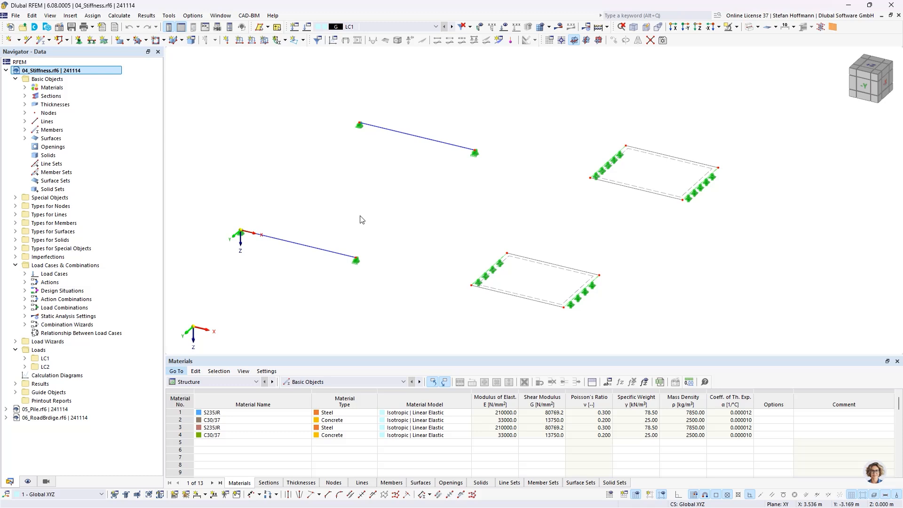
Open Structure Modification 1 assigned to load case LC1 in the 04_Stiffness.rf6 model.
left_click(309, 28)
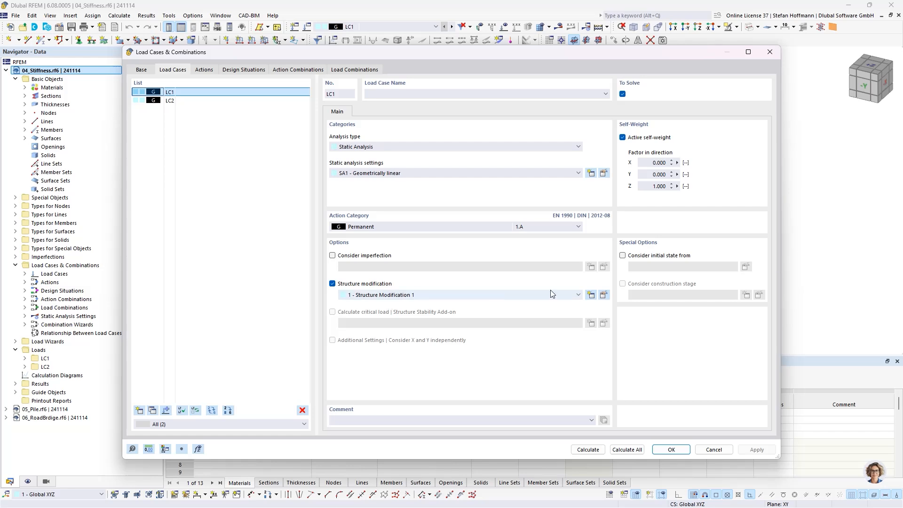
left_click(605, 295)
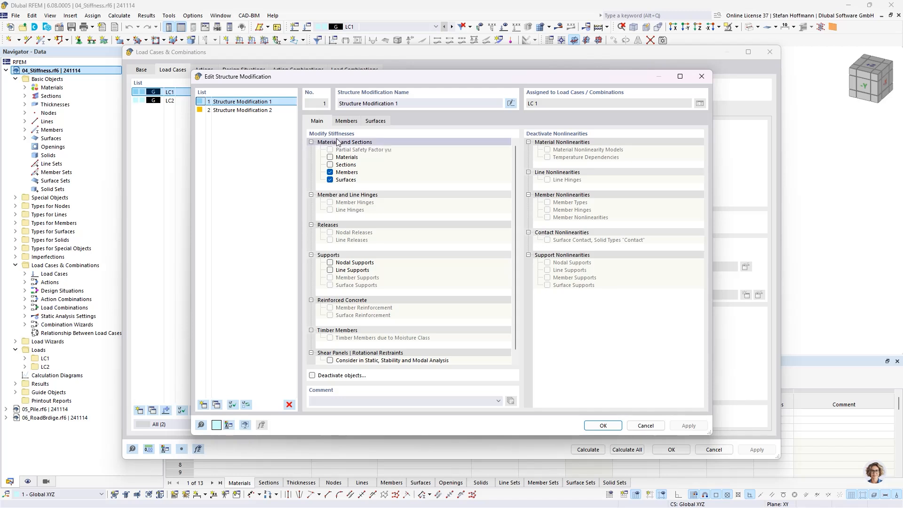
Try including materials and sections in the stiffness modification, view the section settings, and deactivate both options again.
left_click(330, 157)
left_click(331, 164)
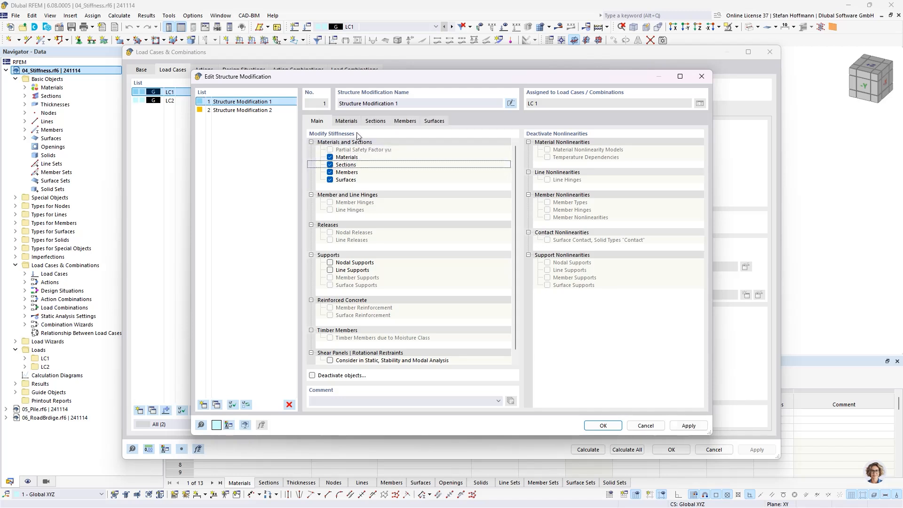
left_click(375, 121)
left_click(317, 121)
left_click(330, 157)
left_click(330, 164)
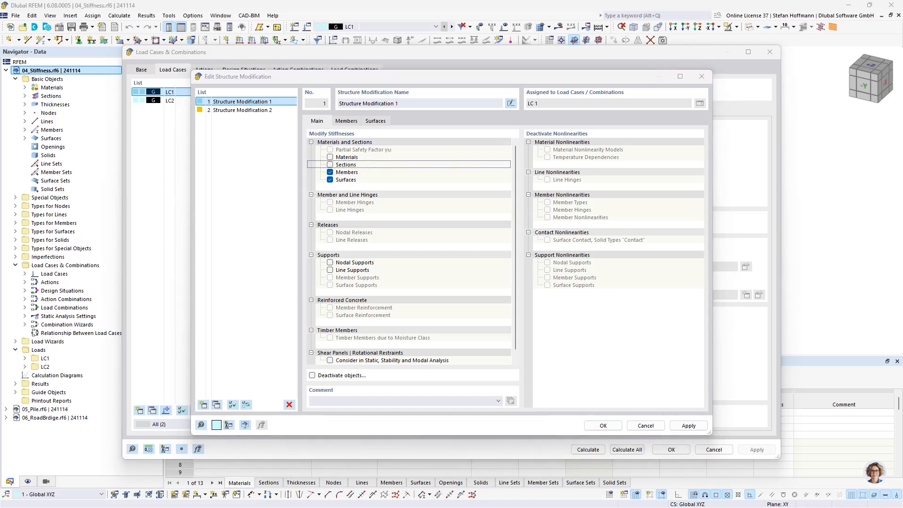
Open the member stiffness modification assigned to member 2 in Structure Modification 1 and inspect the bending stiffness factor kEy.
left_click(535, 133)
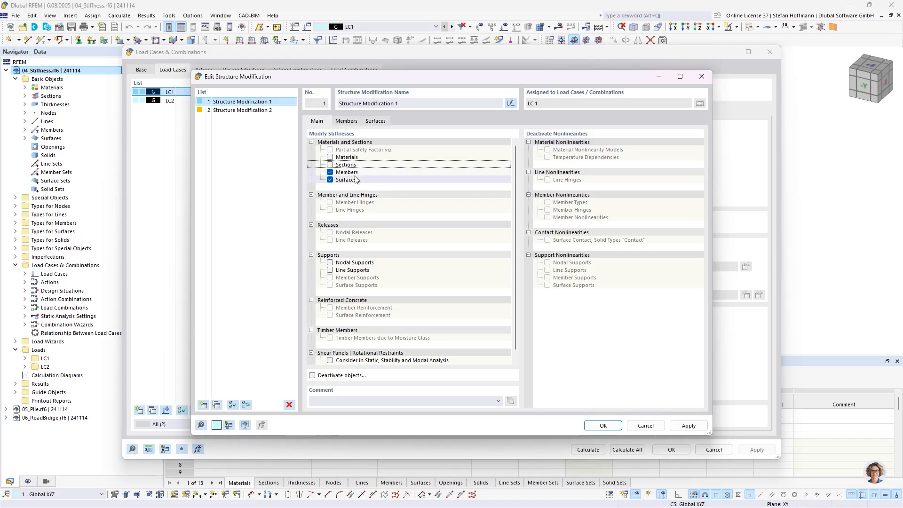
left_click(349, 120)
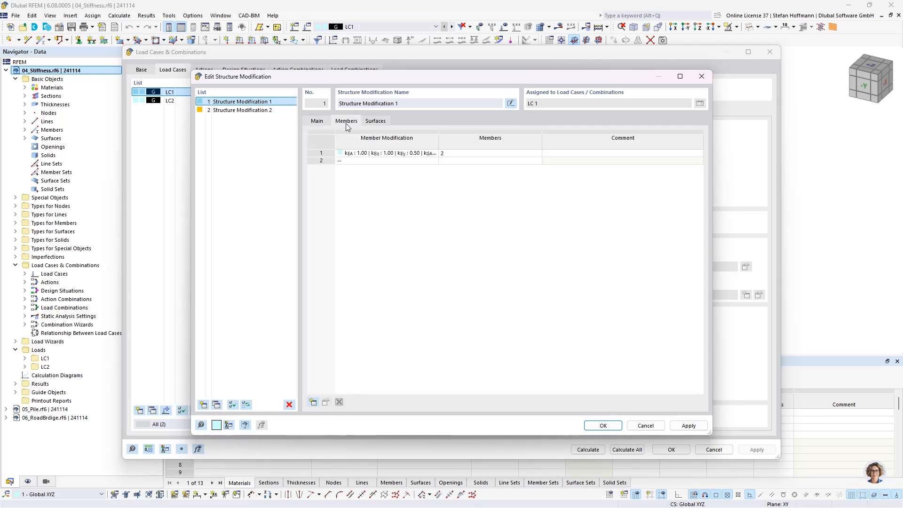
left_click(385, 154)
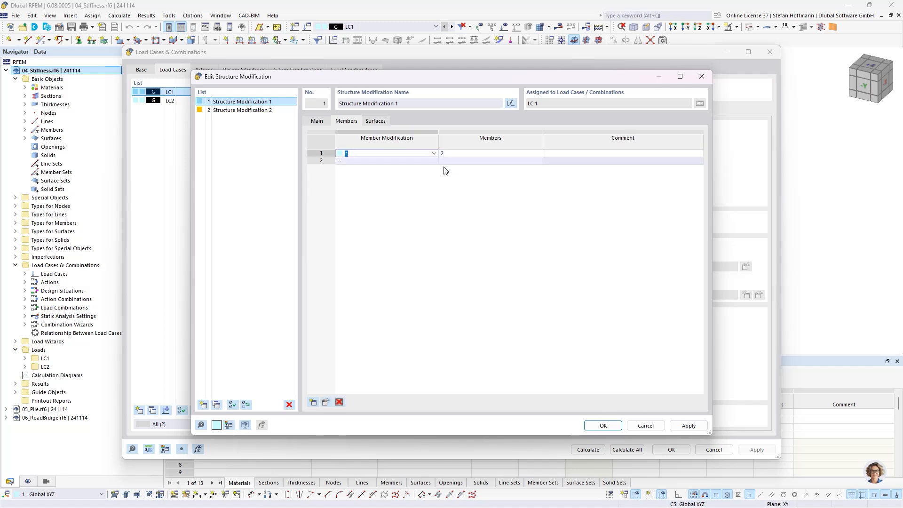
left_click(328, 403)
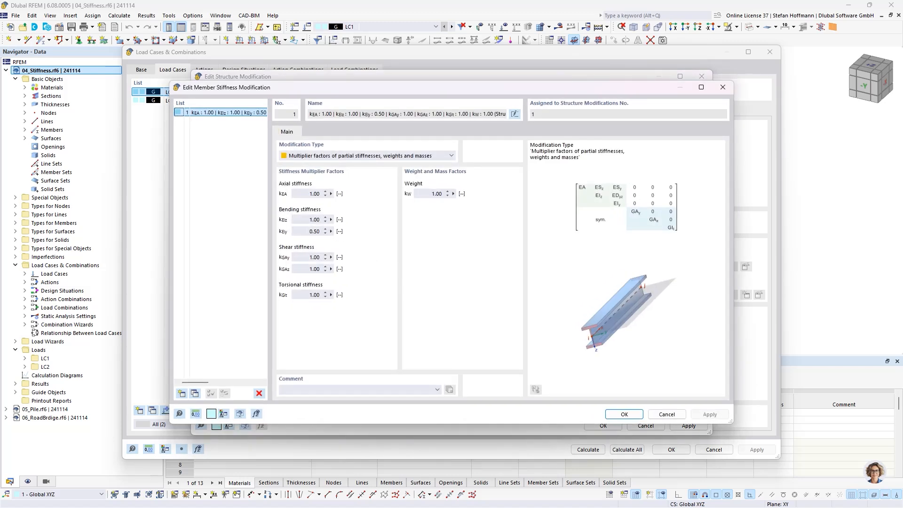
left_click(315, 232)
Try the AISI S100-16 C1.1.1.3 modification type for the member, return to multiplier factors of partial stiffnesses, and close the member modification.
left_click(351, 156)
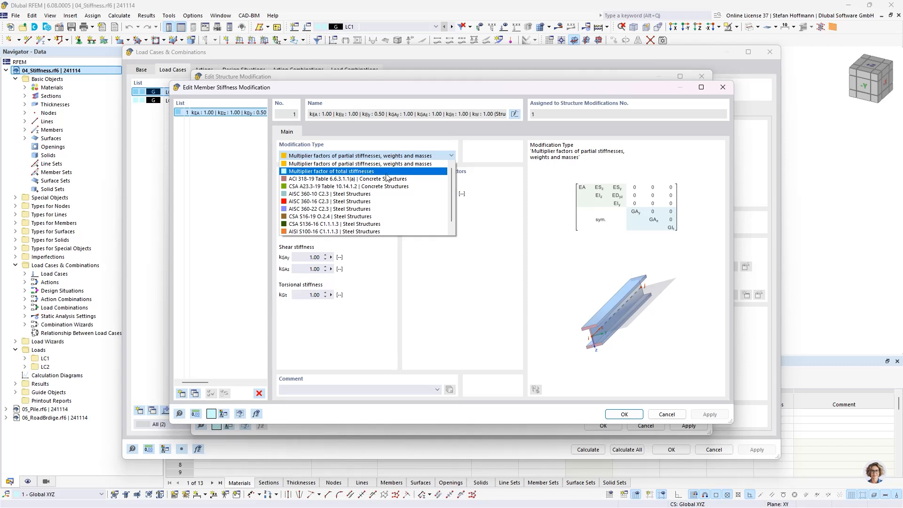
scroll(388, 194, "down", 1)
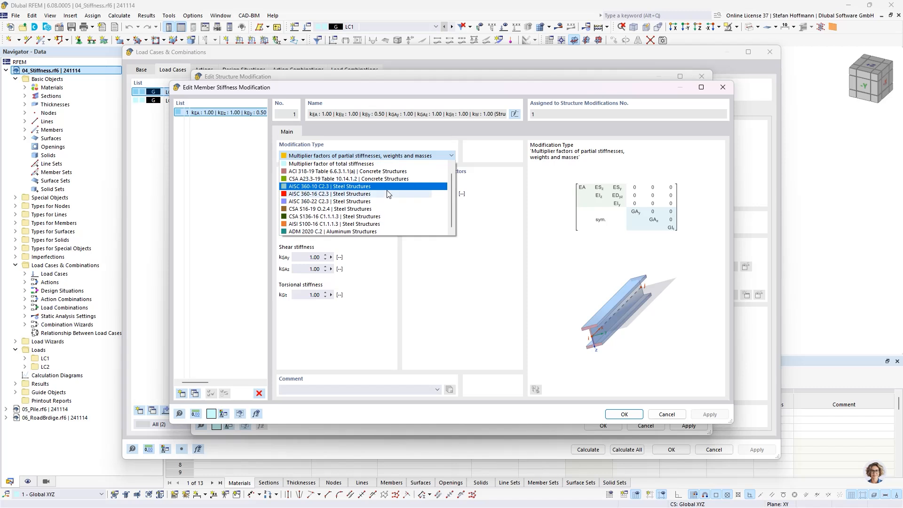
left_click(388, 224)
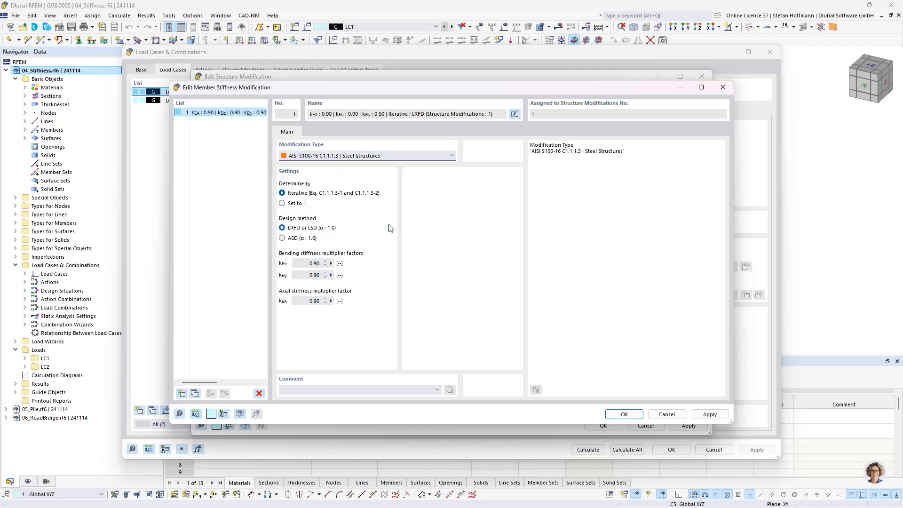
left_click(329, 160)
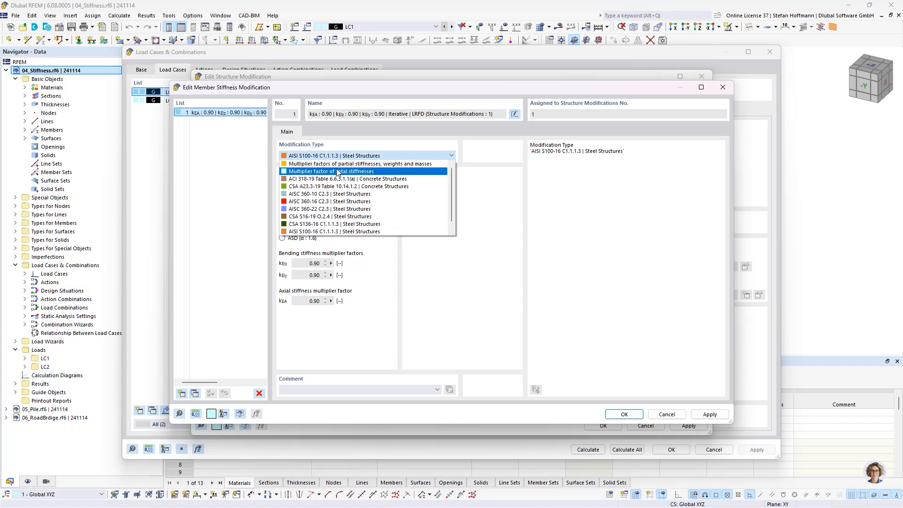
left_click(333, 171)
left_click(313, 231)
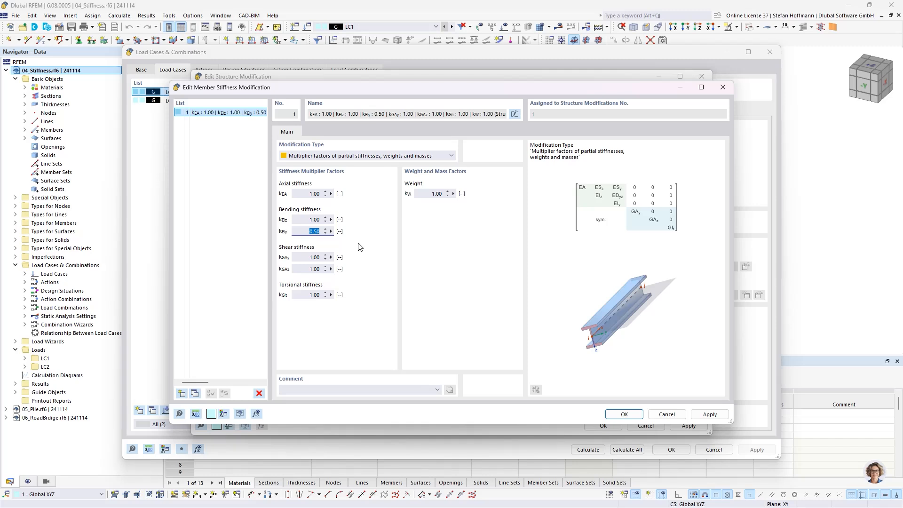
left_click(724, 88)
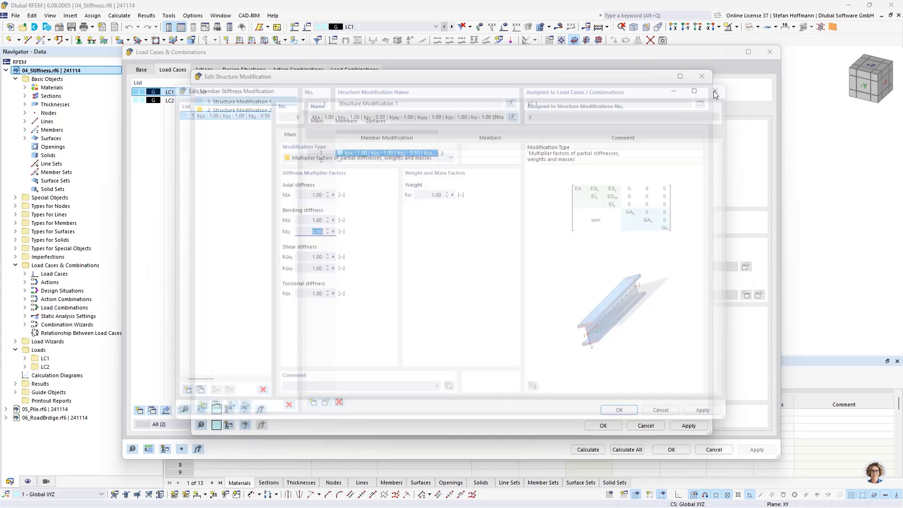
Open the surface stiffness modification assigned to surface 2 and inspect the bending and torsional stiffness factor kb.
left_click(384, 116)
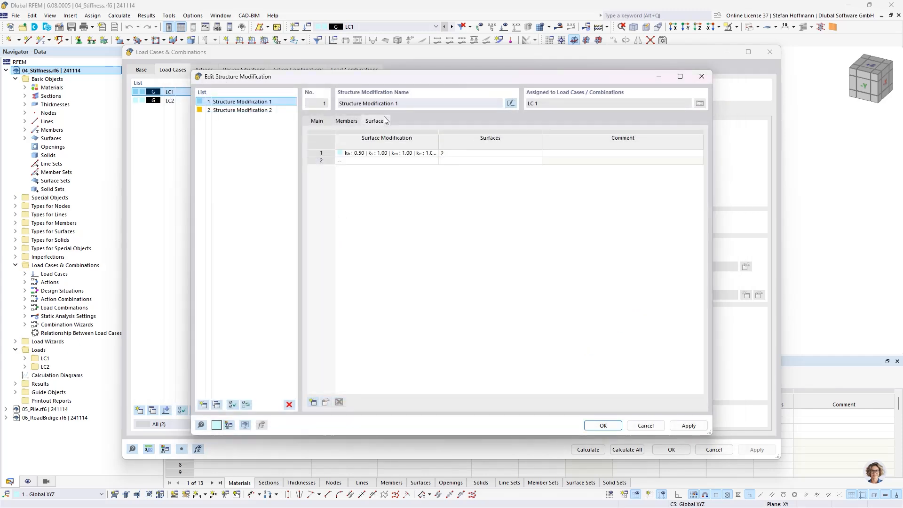
double_click(387, 153)
left_click(326, 402)
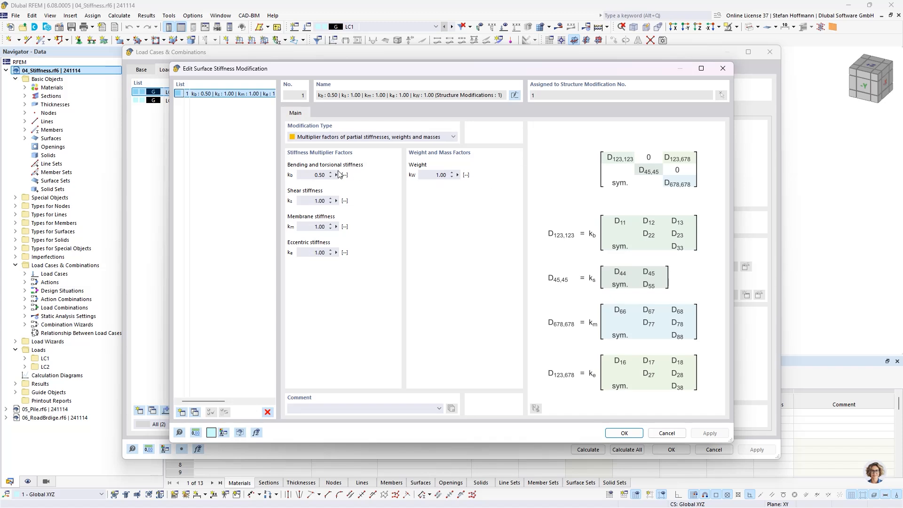
double_click(319, 174)
Try multiplier factors of stiffness matrix elements for the surface, return to multiplier factors of partial stiffnesses, and close the surface modification.
left_click(351, 138)
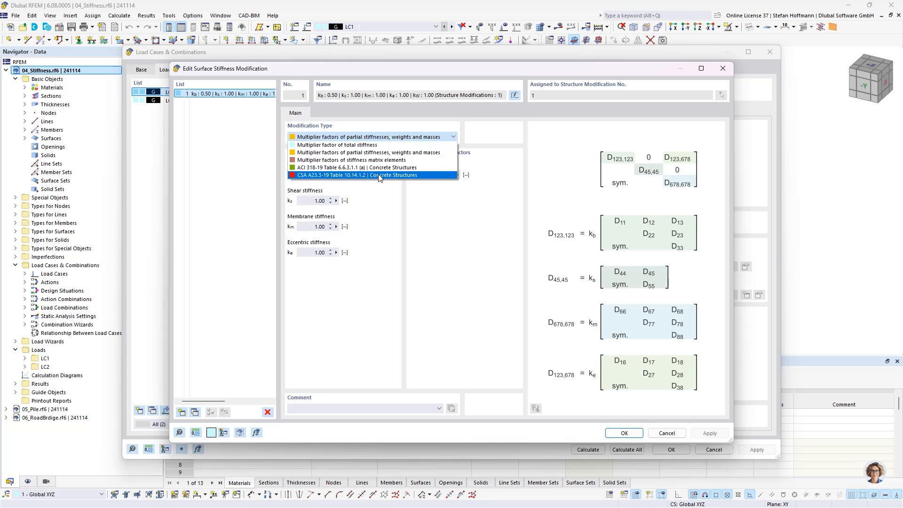
left_click(379, 160)
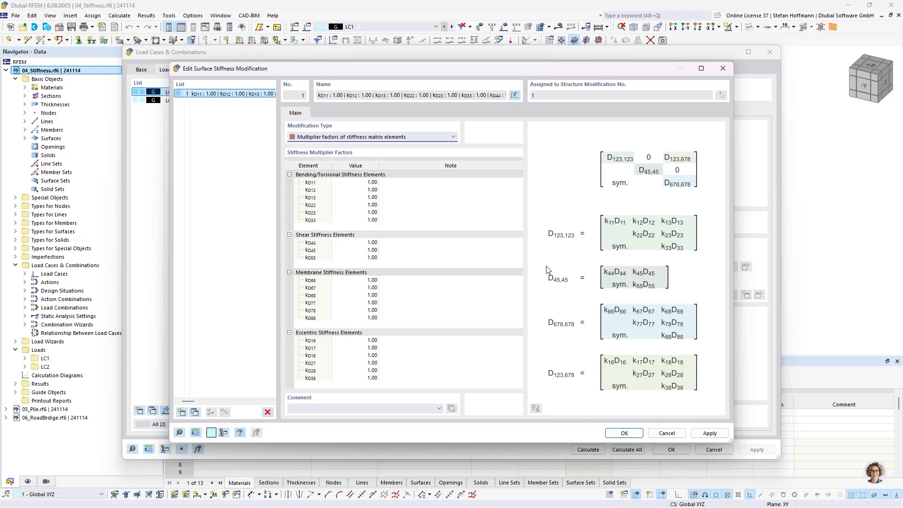
left_click(373, 137)
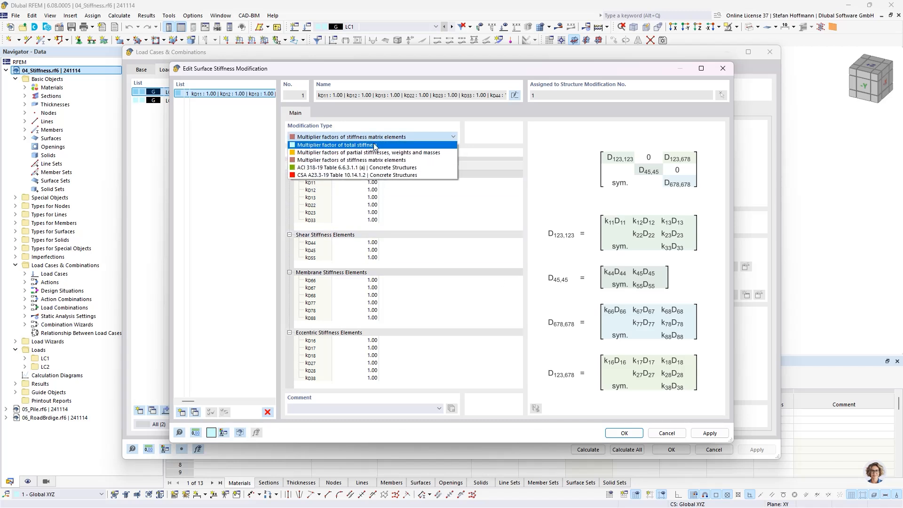
left_click(377, 152)
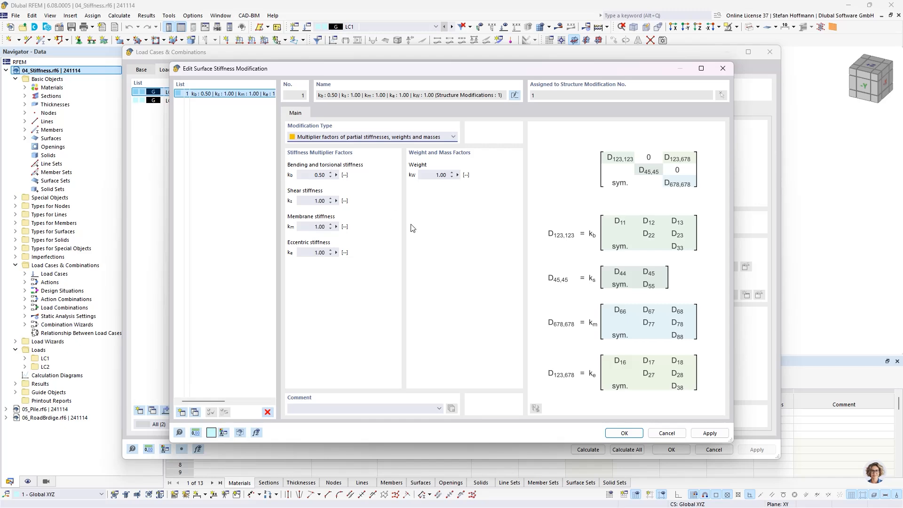
key("Return")
Review the active stiffness options and the material factors for E and G in Structure Modification 2, and close the load case settings.
left_click(241, 110)
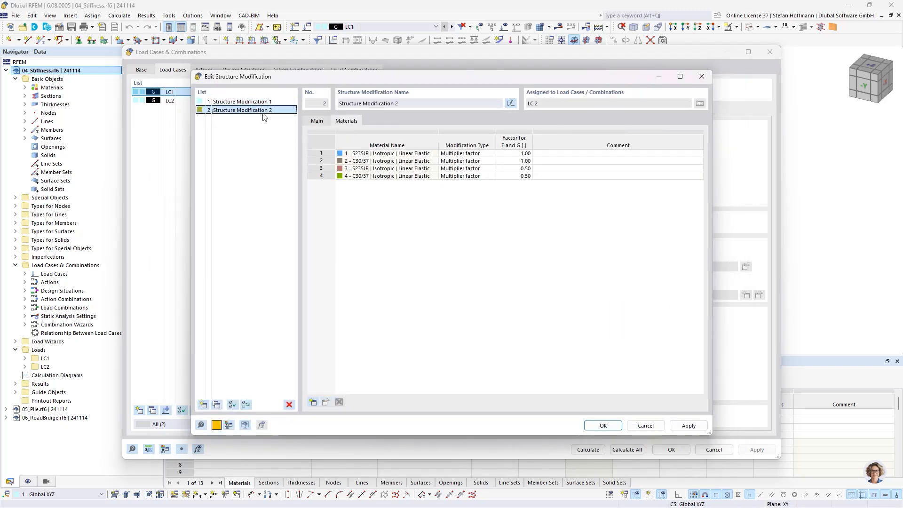
left_click(316, 120)
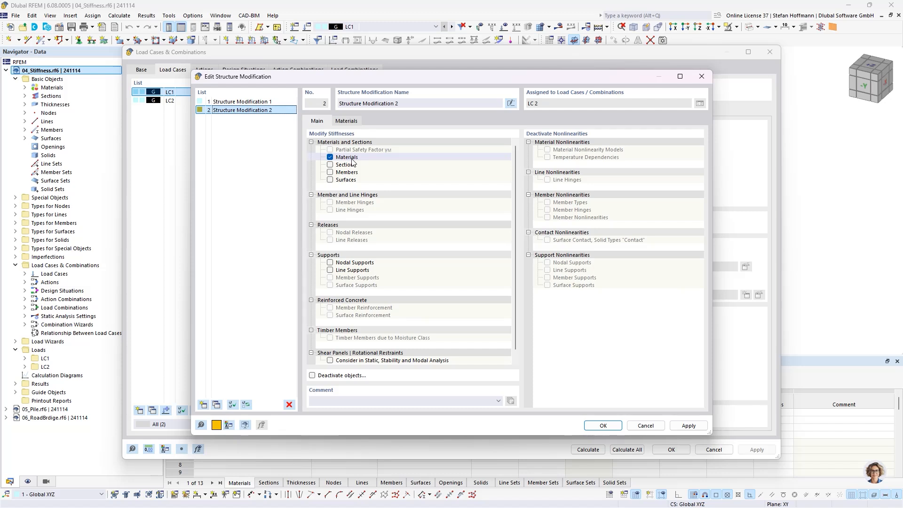
left_click(354, 123)
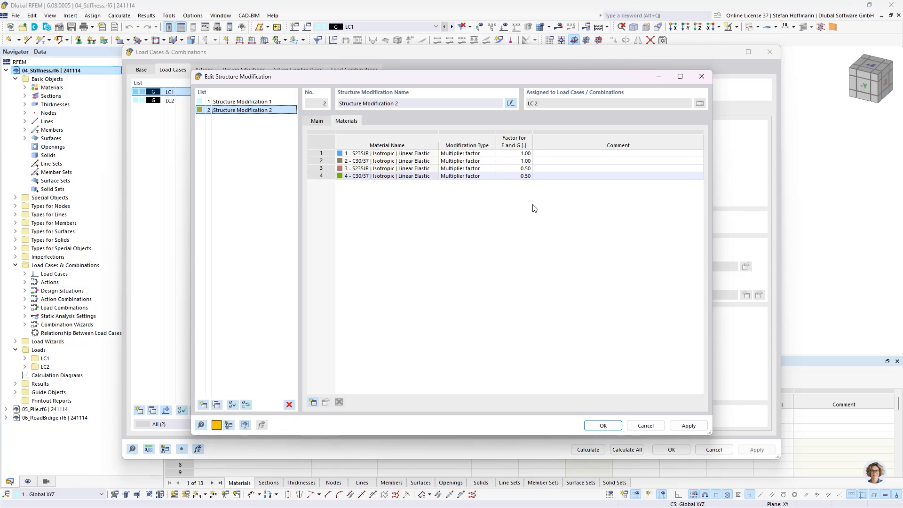
key("Escape")
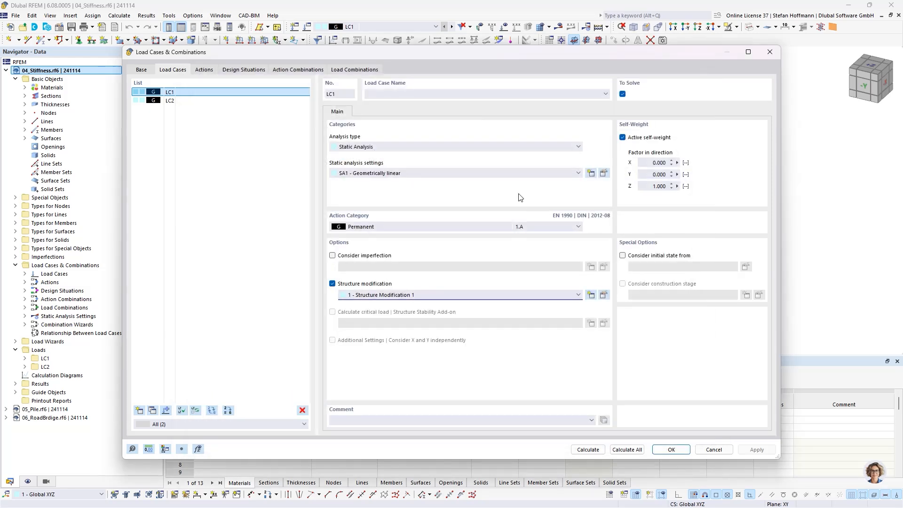
key("Escape")
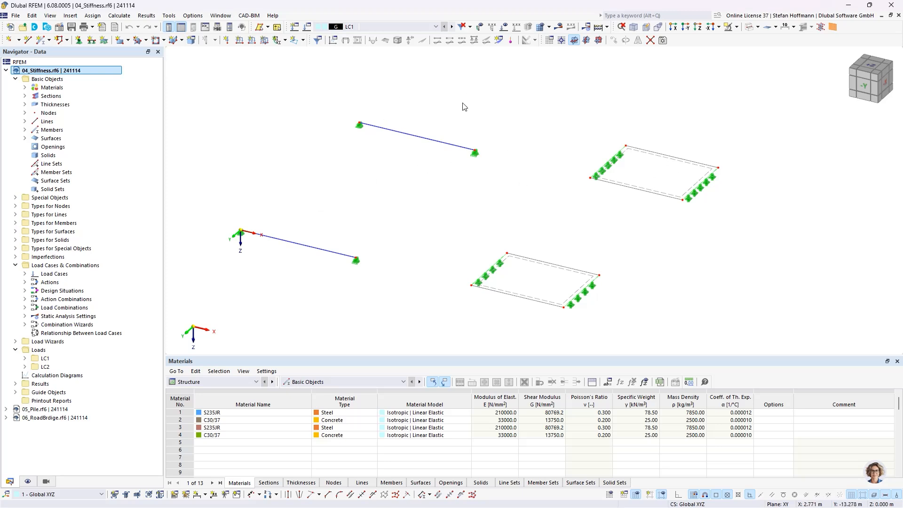
Calculate the model and compare the global deformations of LC1 with those of LC2.
key("F5")
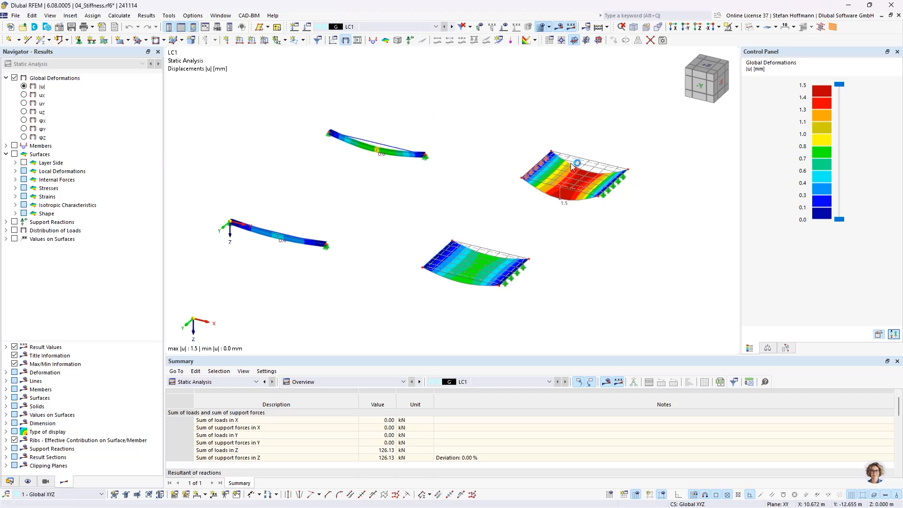
left_click(453, 27)
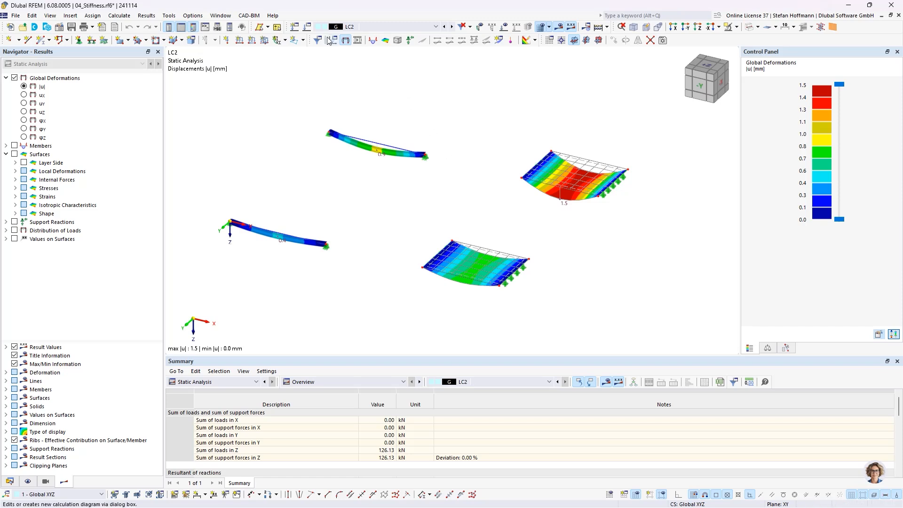
Check the structure modification option in LC2 and in the combination wizard of design situation DS1, leaving the settings without applying changes.
left_click(310, 31)
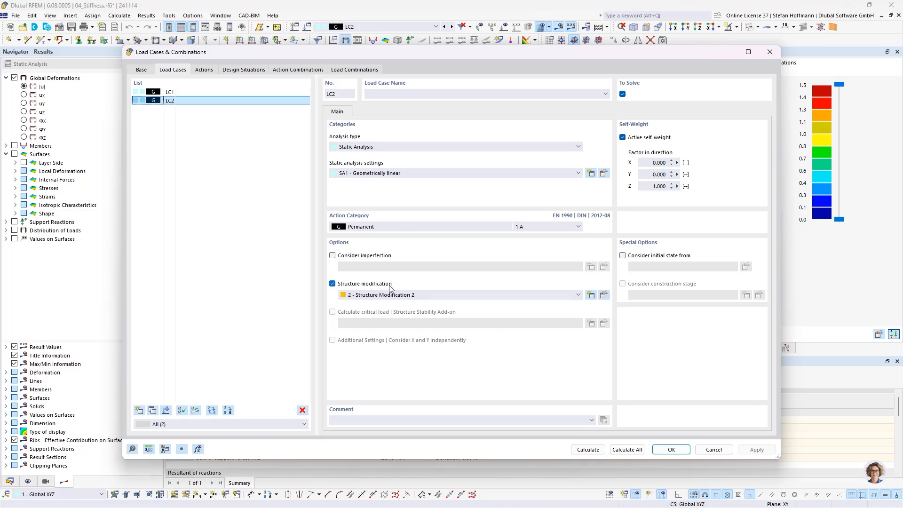
left_click(244, 70)
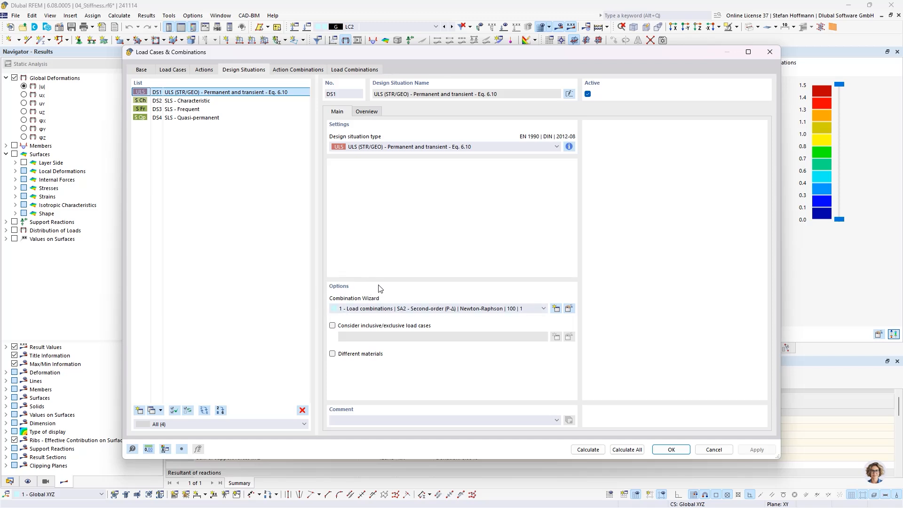
left_click(569, 308)
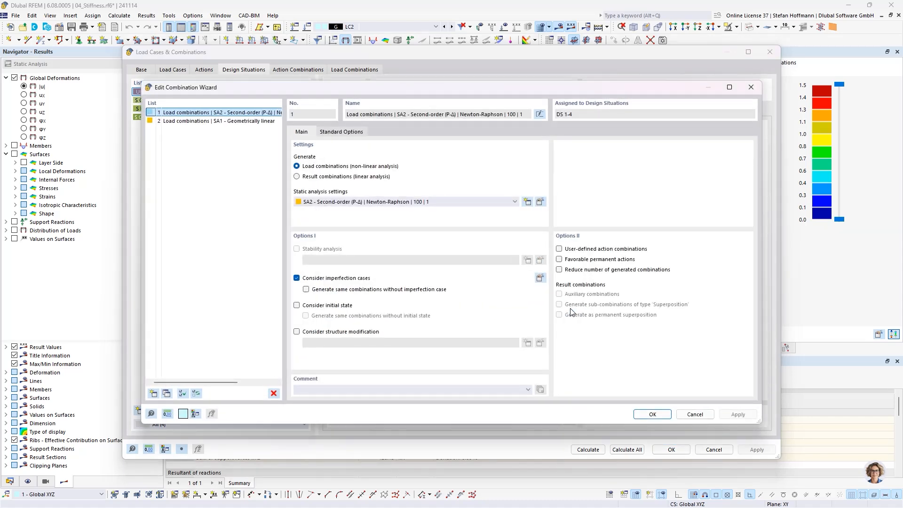
left_click(297, 332)
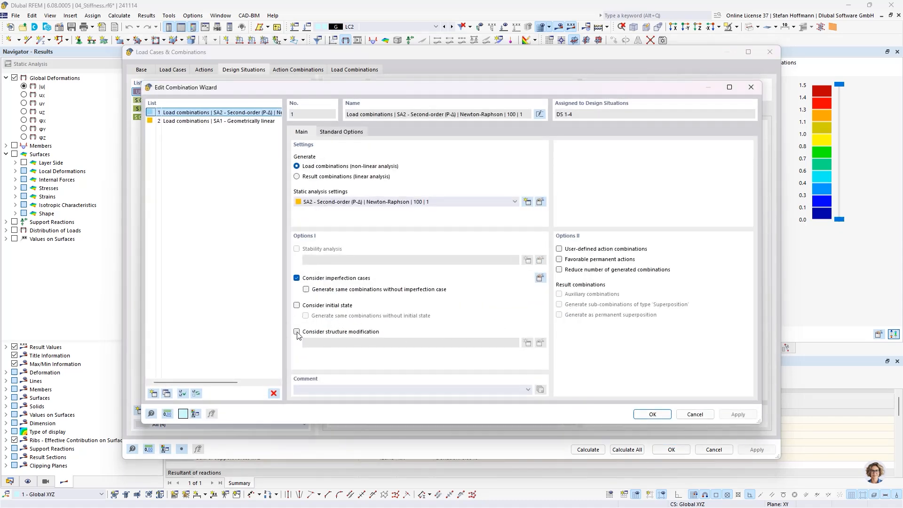
left_click(344, 333)
left_click(684, 410)
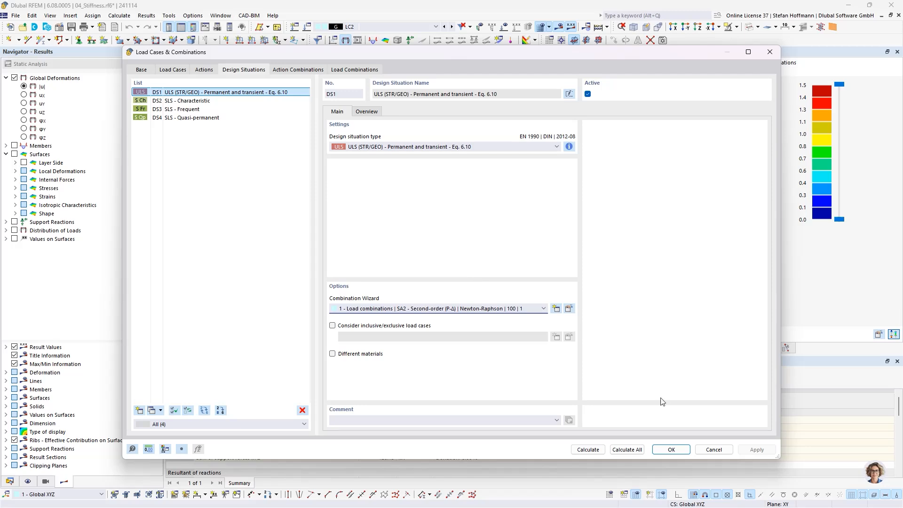
left_click(709, 450)
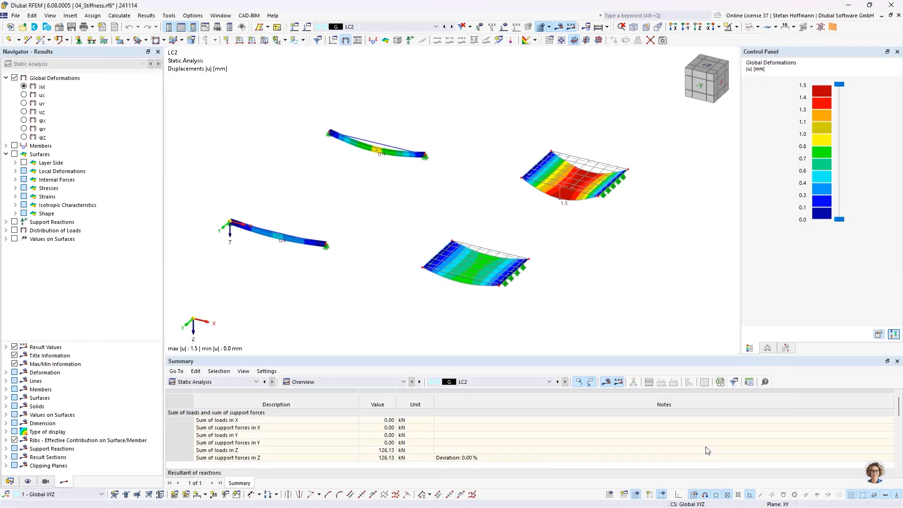
Close the 04_Stiffness model and switch to the 05_Pile.rf6 model, showing the whole soil massif with the pile.
left_click(899, 16)
left_click(490, 297)
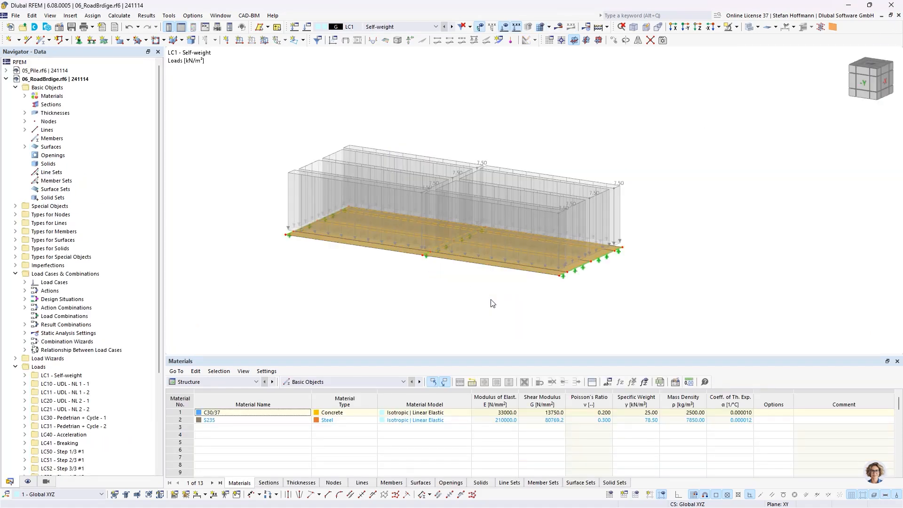
double_click(55, 70)
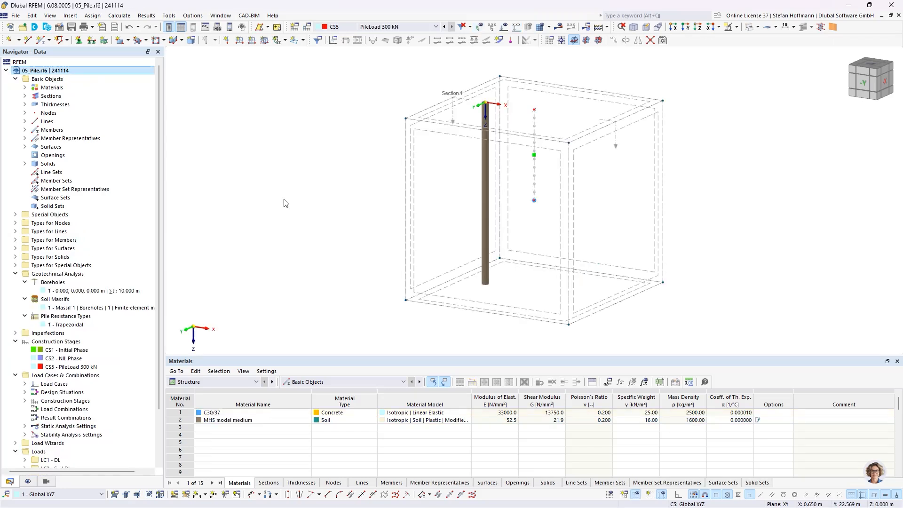
scroll(290, 205, "down", 1)
scroll(325, 226, "down", 1)
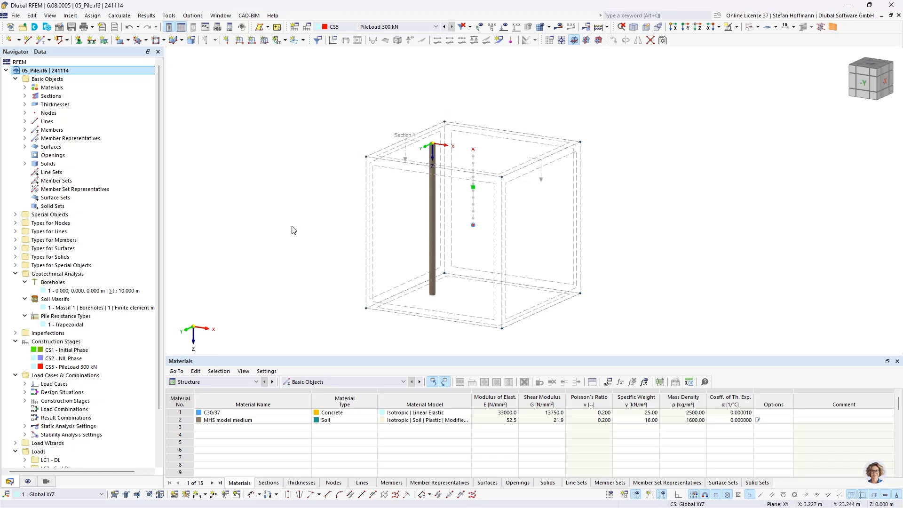
Check the activated add-ons, including Geotechnical Analysis, in the base data of the 05_Pile model.
right_click(113, 72)
left_click(118, 77)
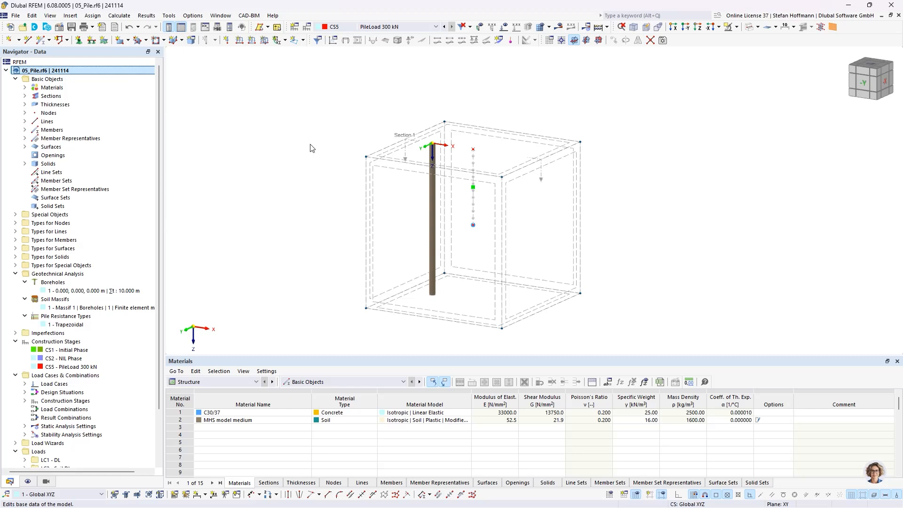
left_click(247, 76)
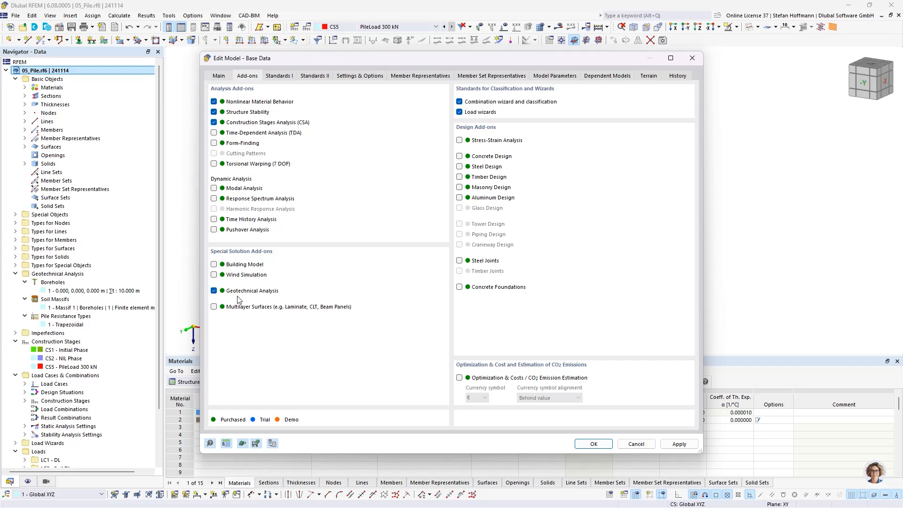
key("Return")
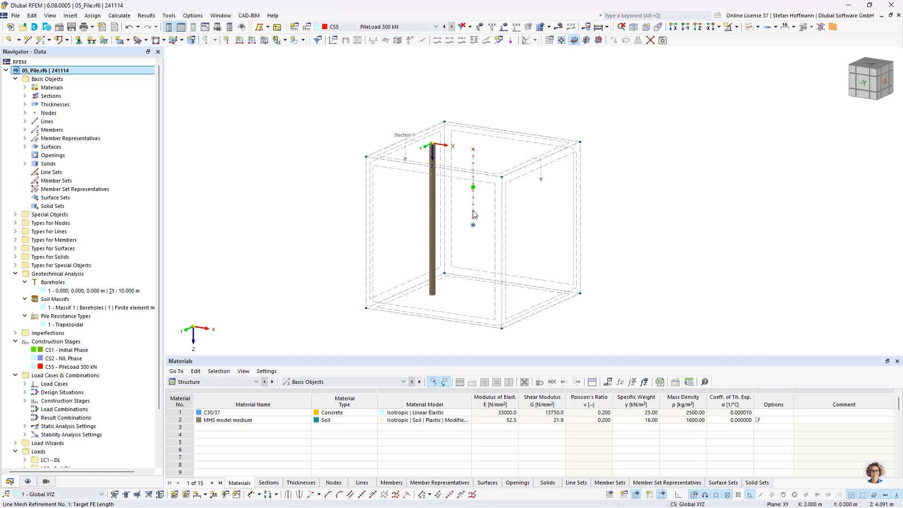
Check the basic properties and material model of the soil material MHS model medium.
mouse_move(474, 214)
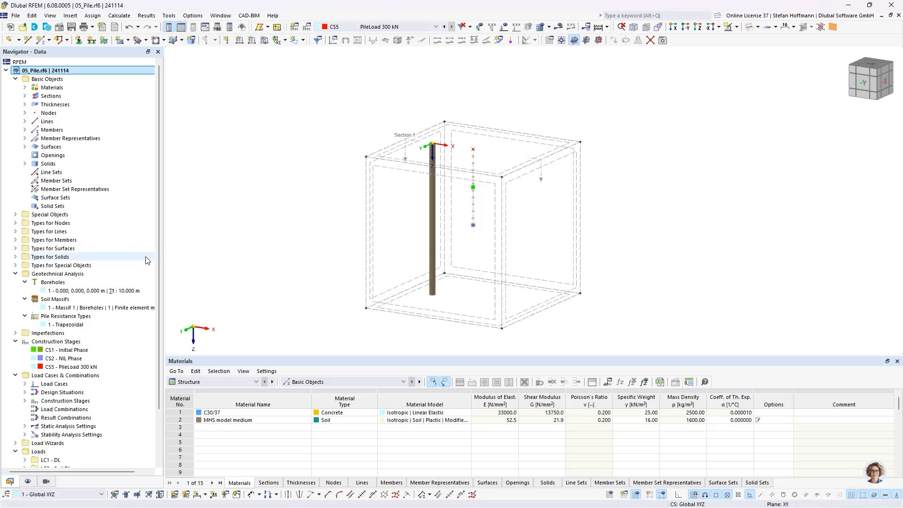
left_click(60, 304)
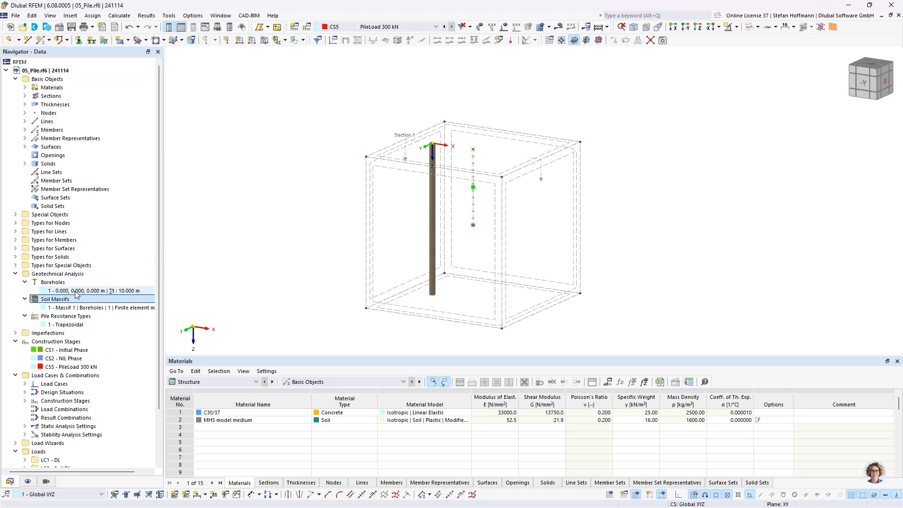
left_click(24, 88)
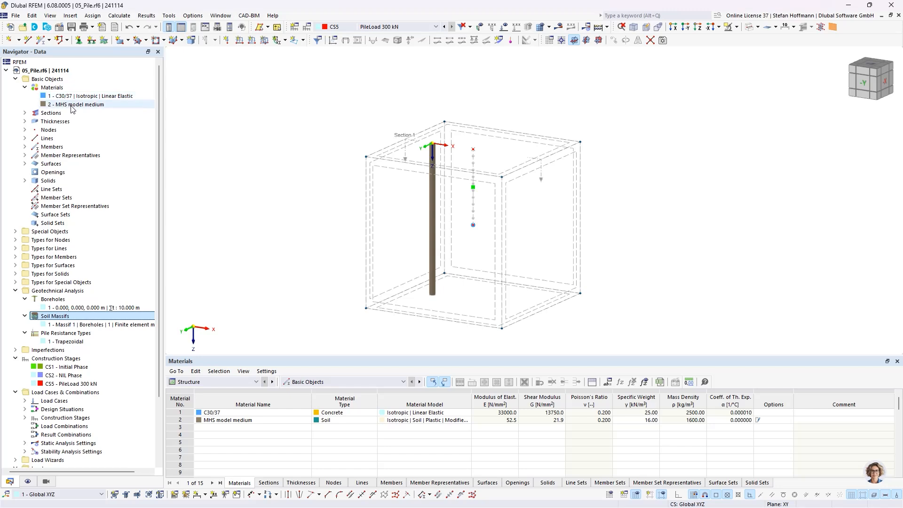
double_click(71, 106)
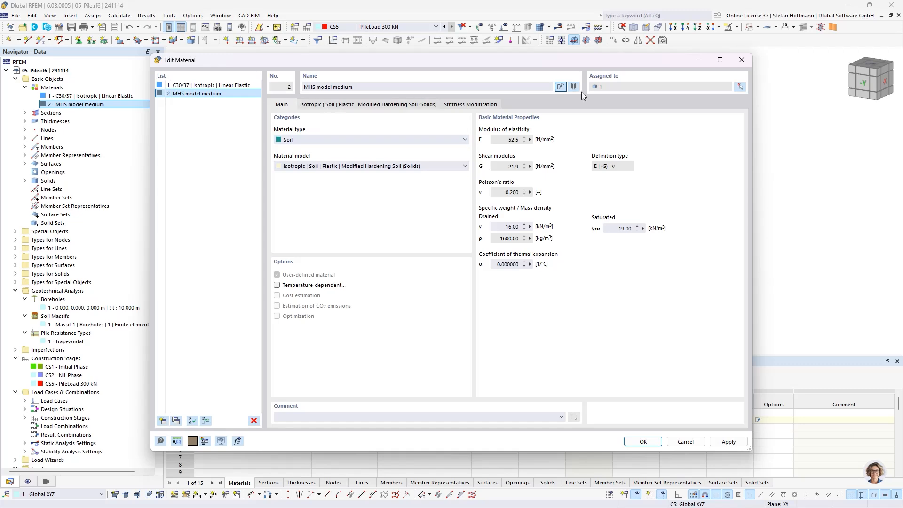
left_click(742, 60)
Check the borehole's soil layers and the soil massif's geometry settings, and highlight the corresponding soil solid in the model.
double_click(94, 308)
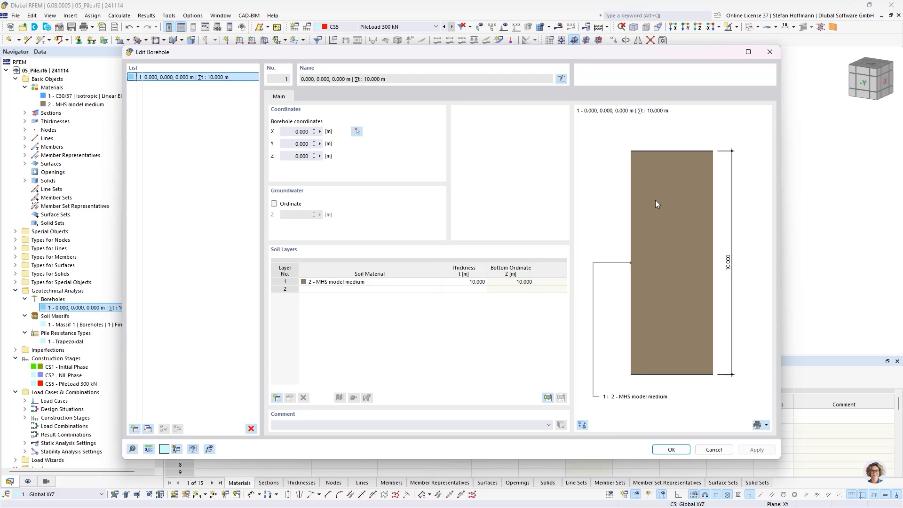
key("Escape")
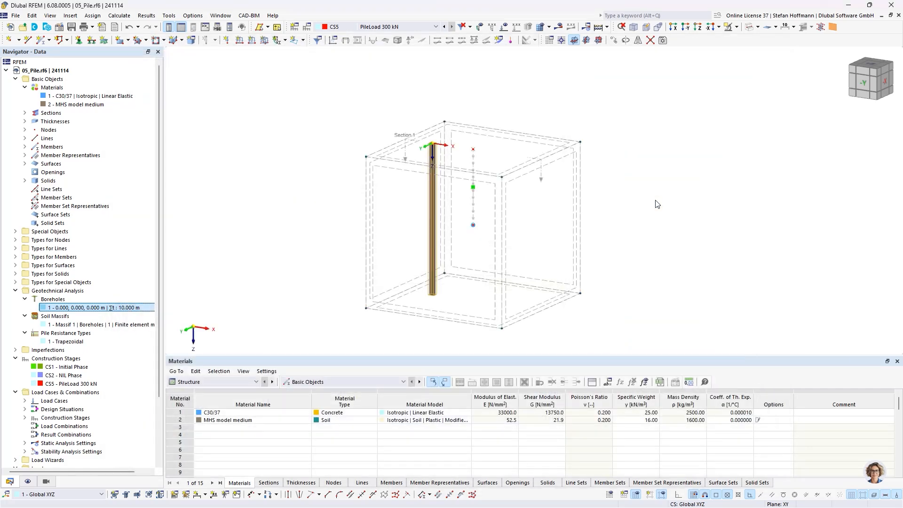
double_click(107, 325)
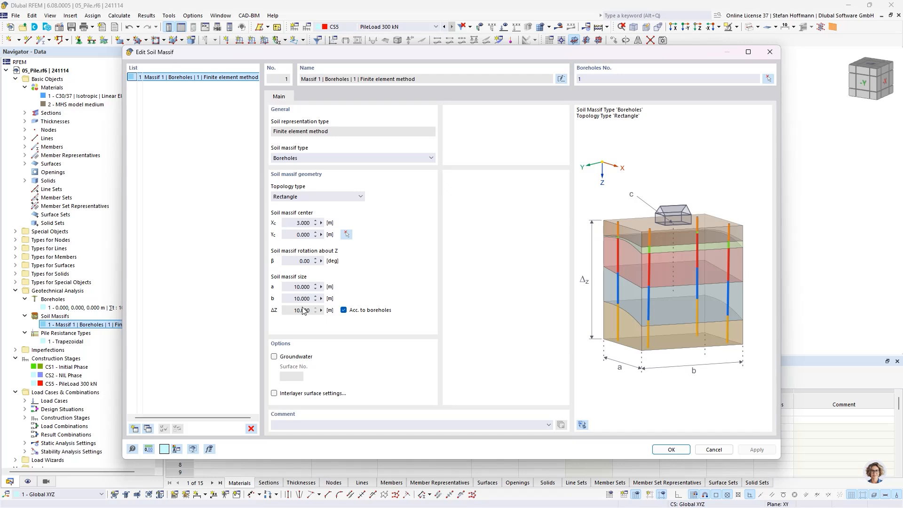
key("Return")
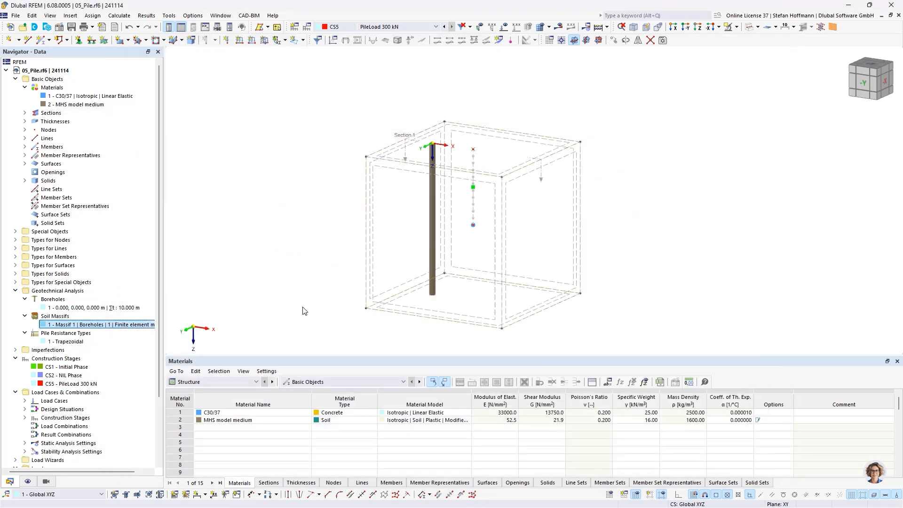
left_click(25, 181)
left_click(75, 189)
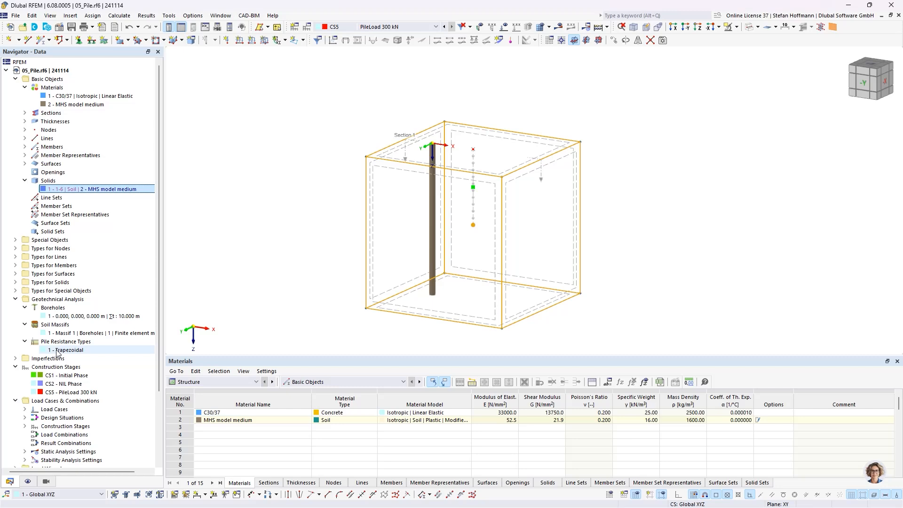
Open the pile member for editing and check its member type and the assigned pile resistance type.
left_click(25, 147)
double_click(55, 156)
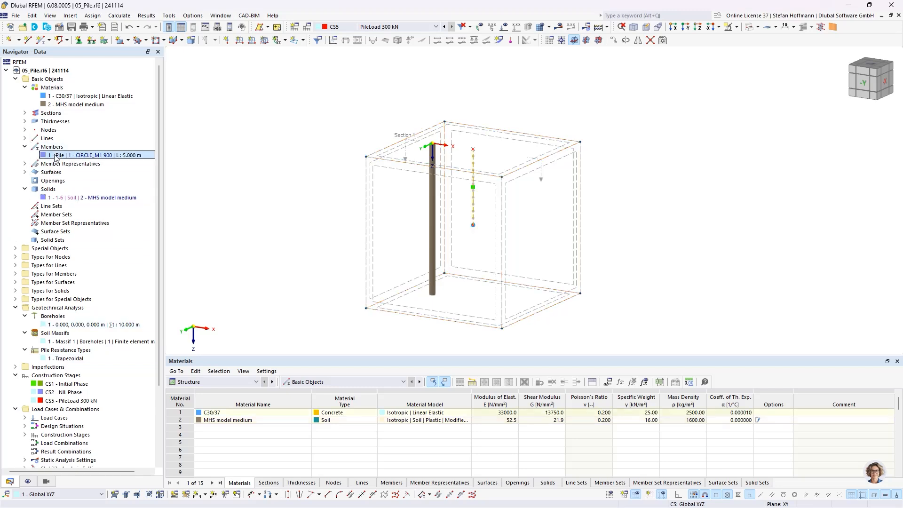
left_click(205, 134)
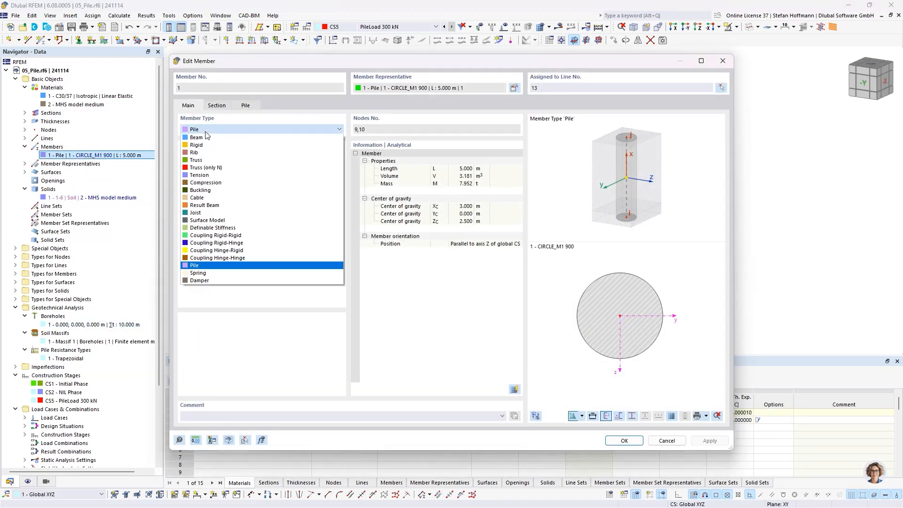
left_click(203, 266)
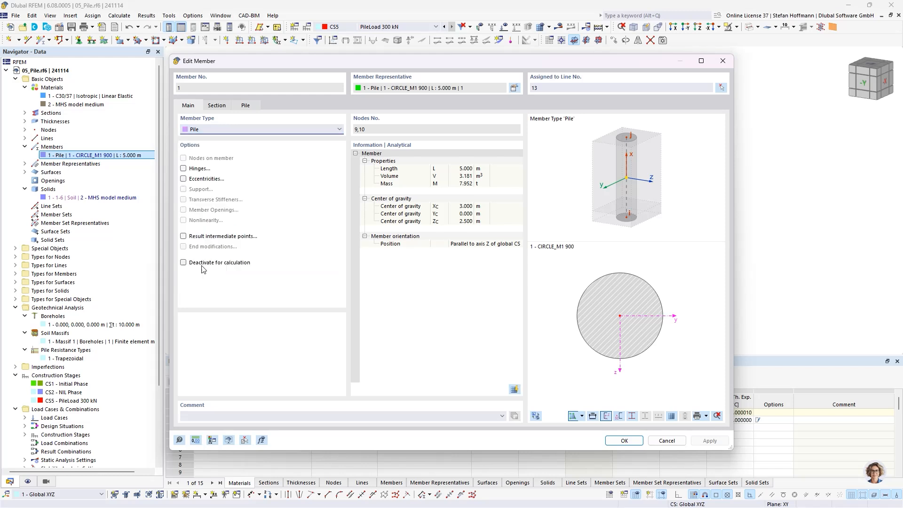
left_click(244, 106)
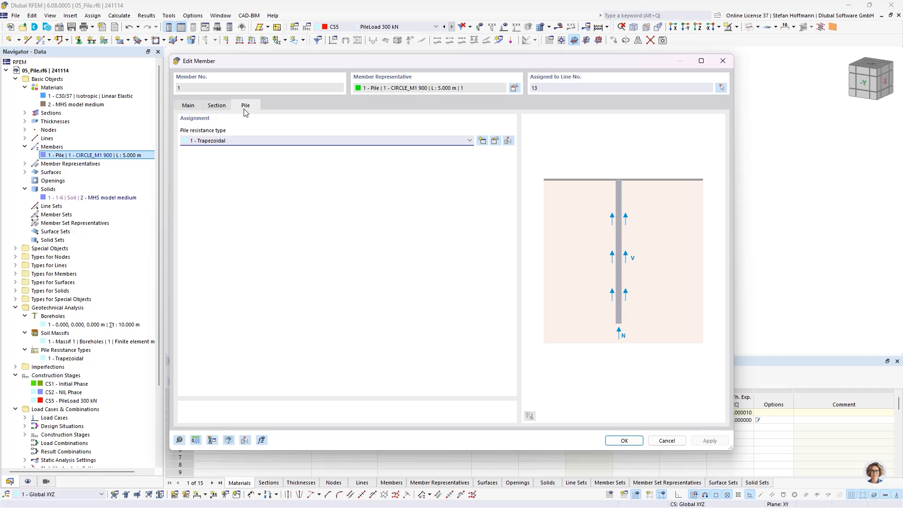
Review the skin and base resistance parameters and the shear distribution options of the Trapezoidal pile resistance type, leaving everything unchanged.
left_click(495, 141)
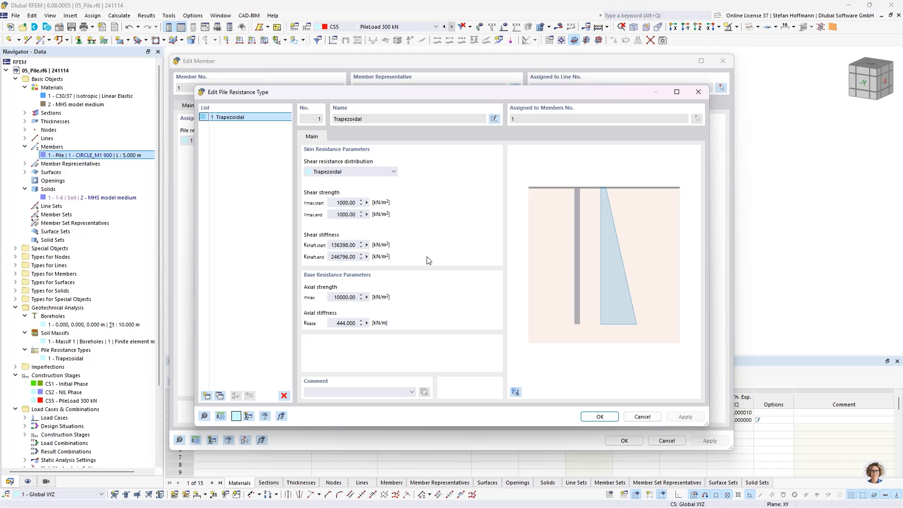
left_click(394, 171)
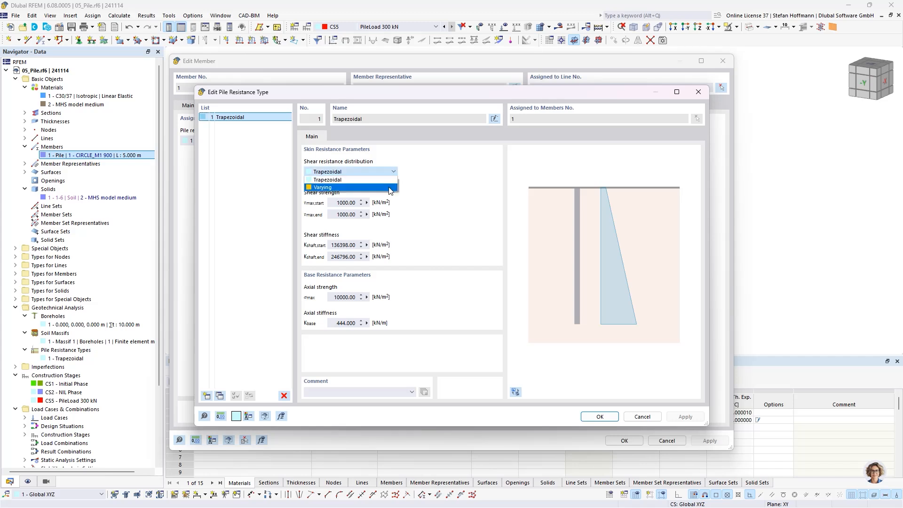
left_click(385, 161)
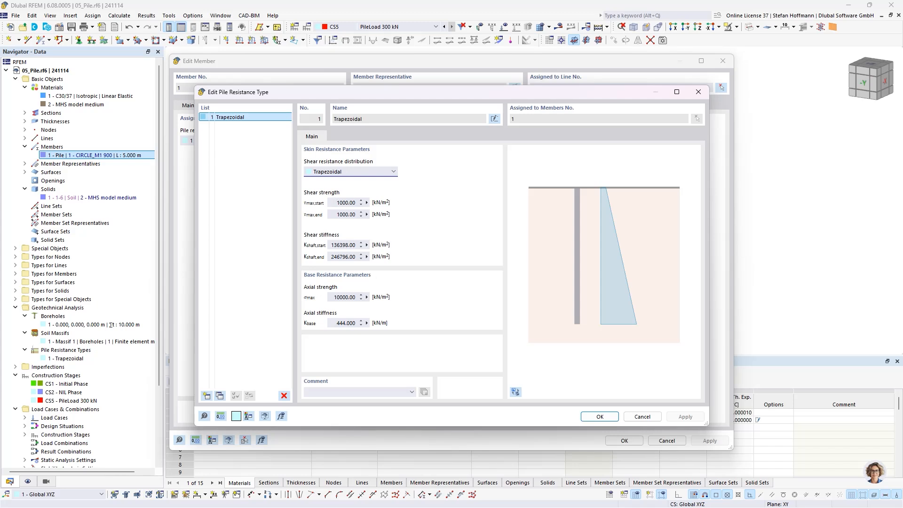
key("Escape")
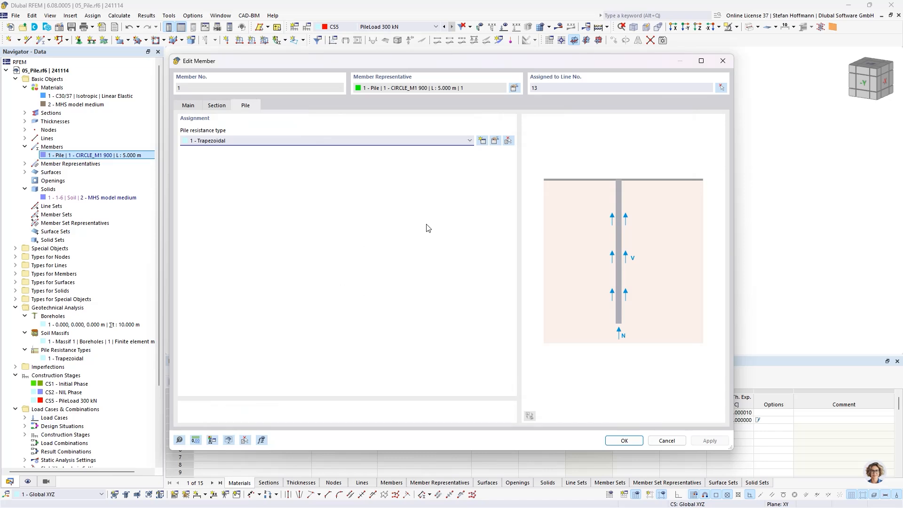
key("Escape")
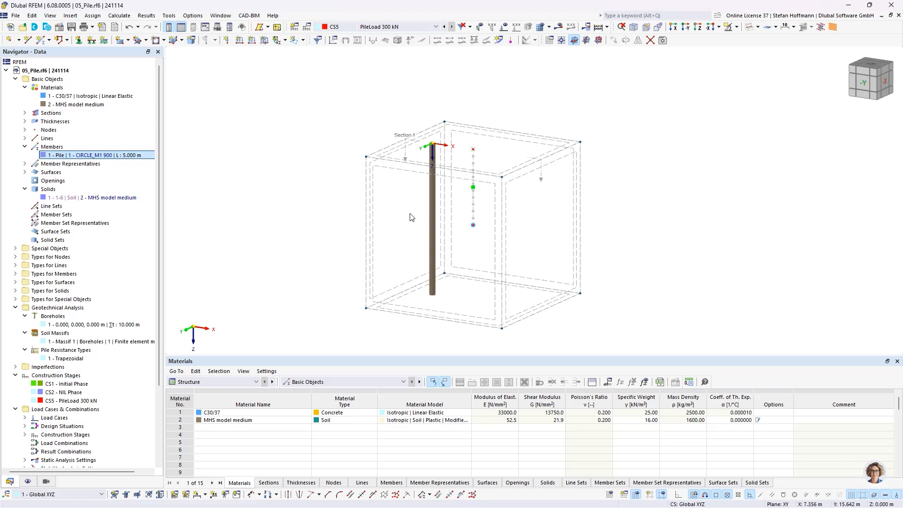
Make LC1 the current load case and review the self-weight settings of load cases LC1, LC2 and LC3.
left_click(374, 27)
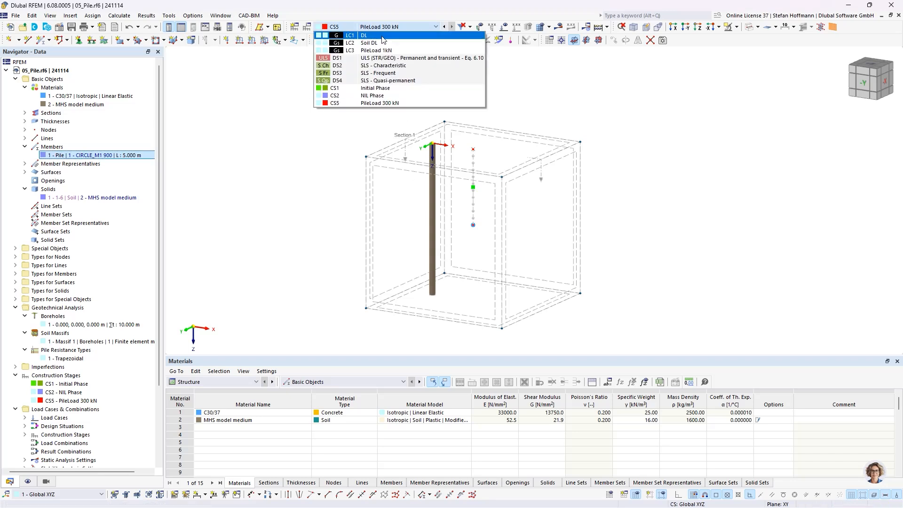
left_click(384, 38)
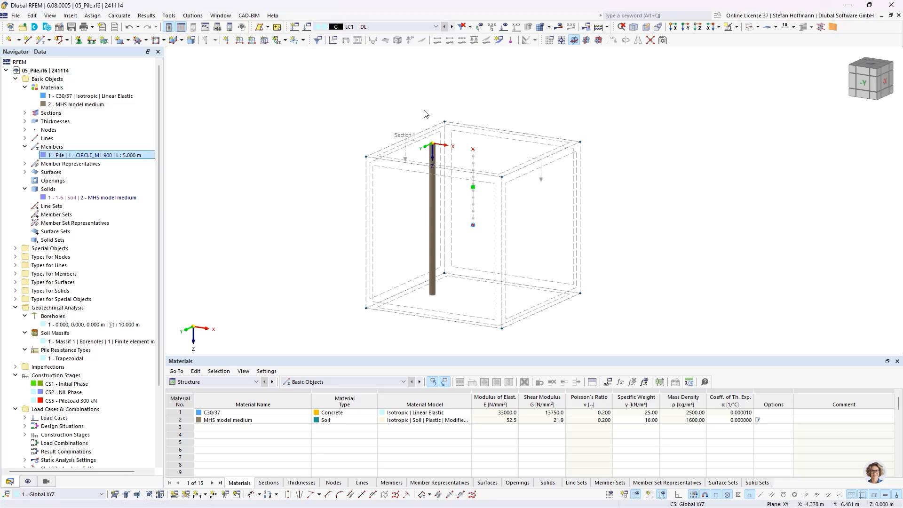
left_click(307, 27)
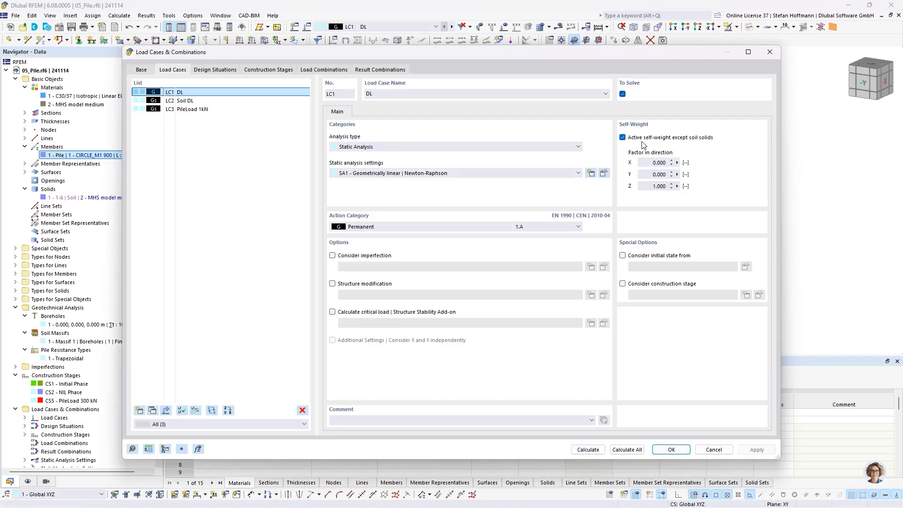
left_click(235, 102)
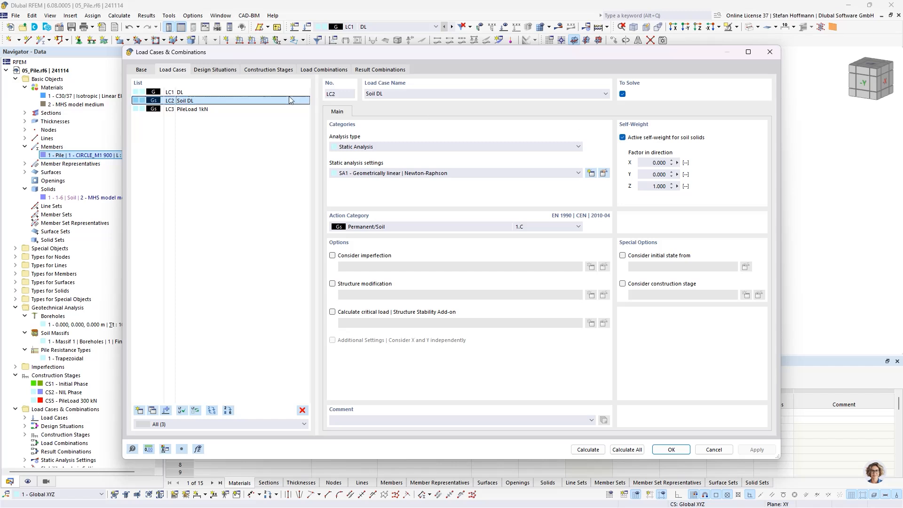
left_click(221, 109)
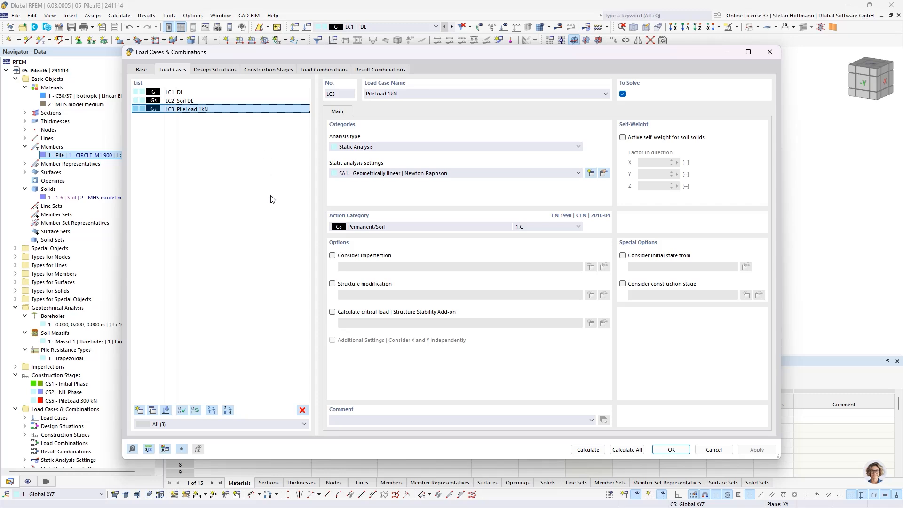
key("Escape")
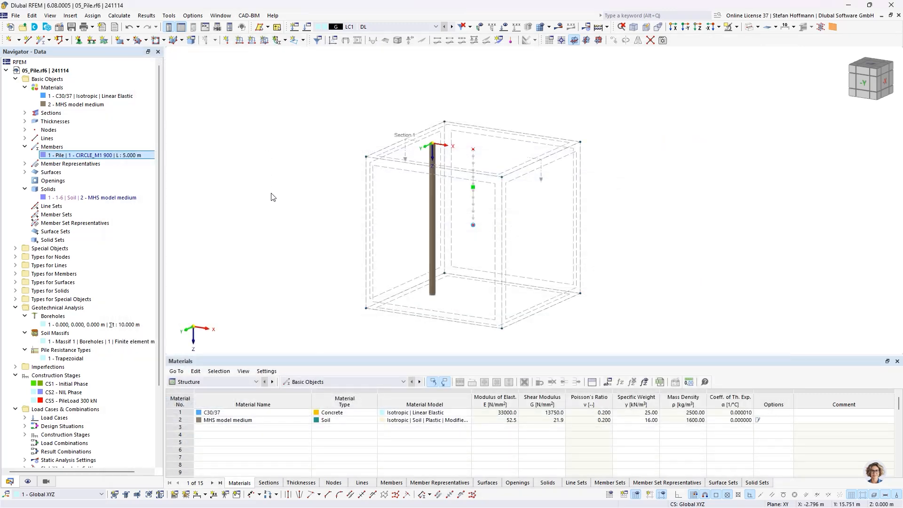
Check the general mesh settings and the target finite element length for soil solids.
left_click(119, 15)
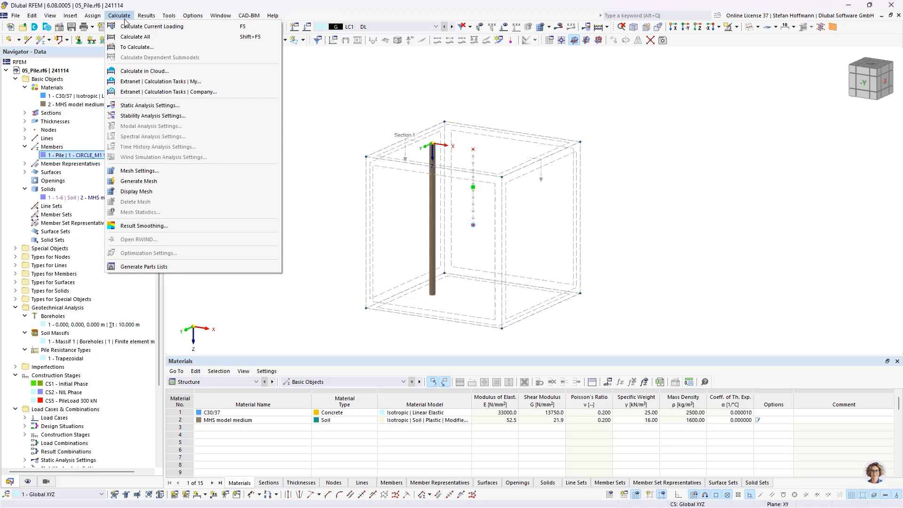
left_click(155, 172)
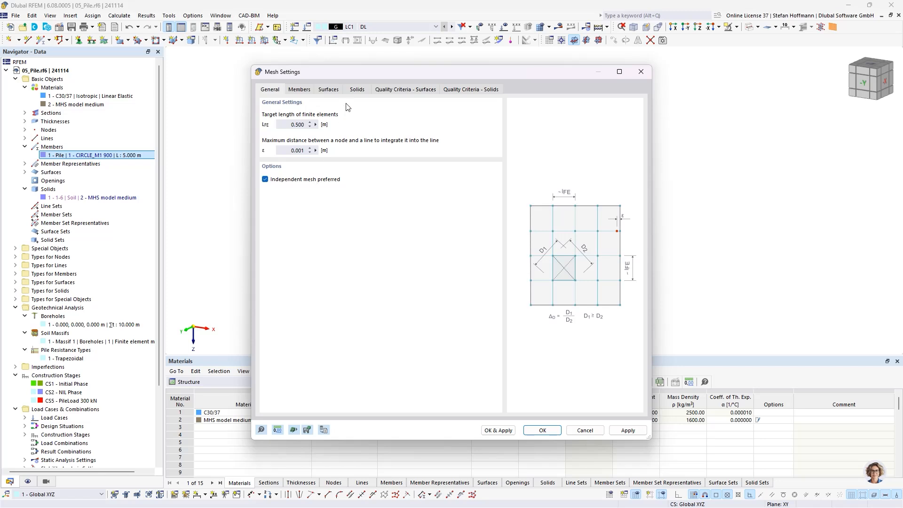
left_click(353, 93)
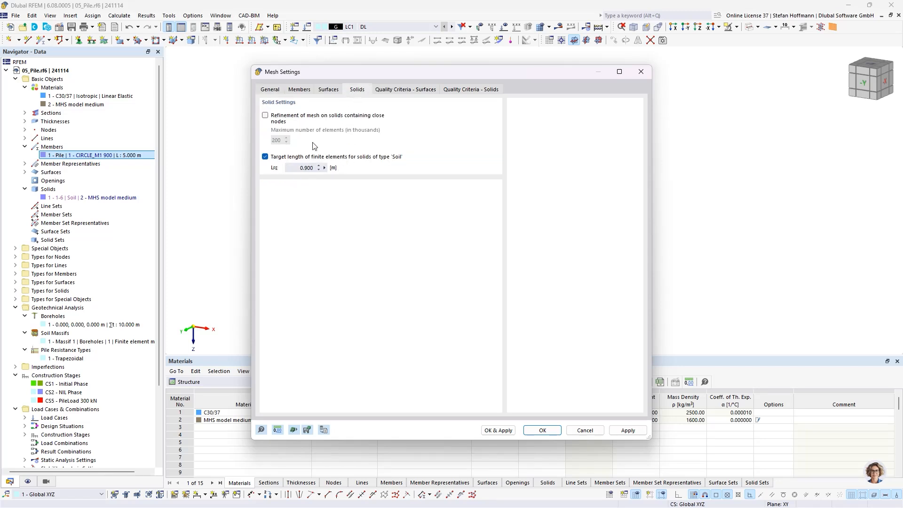
key("Escape")
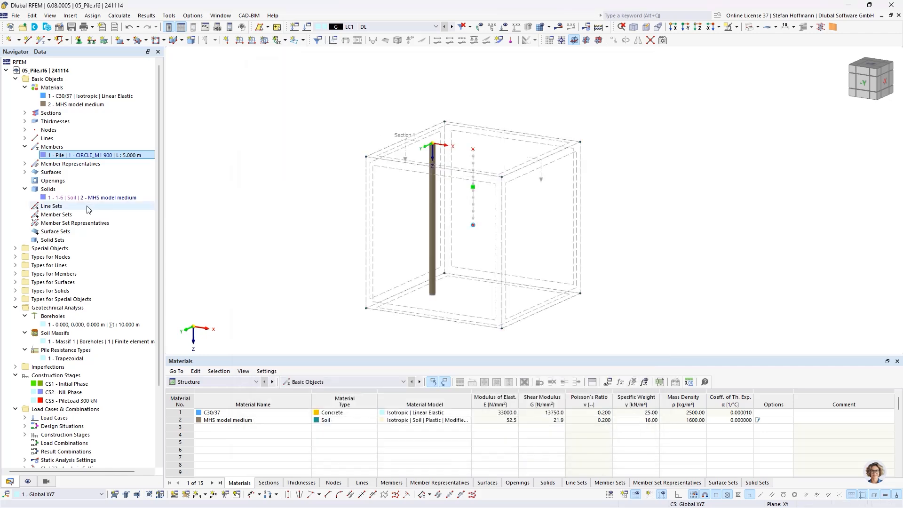
Check which objects are integrated in the soil solid for the independent mesh.
double_click(66, 198)
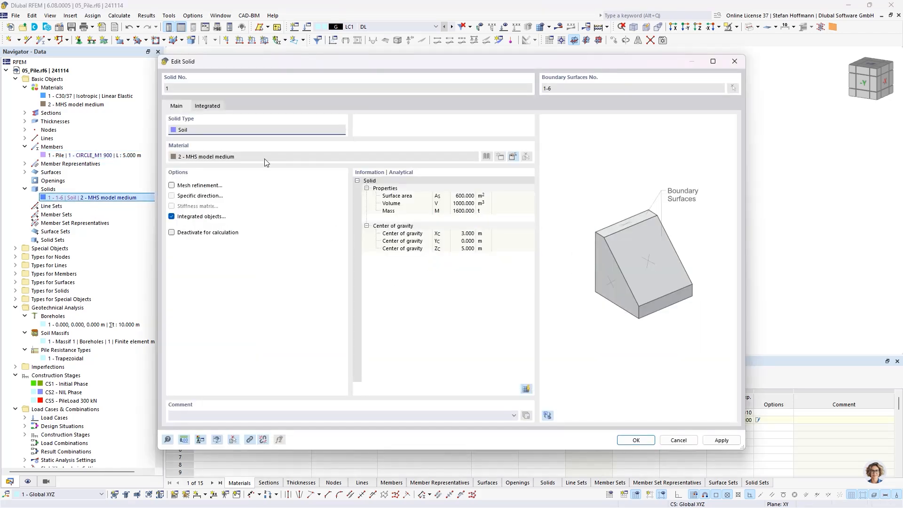
left_click(219, 107)
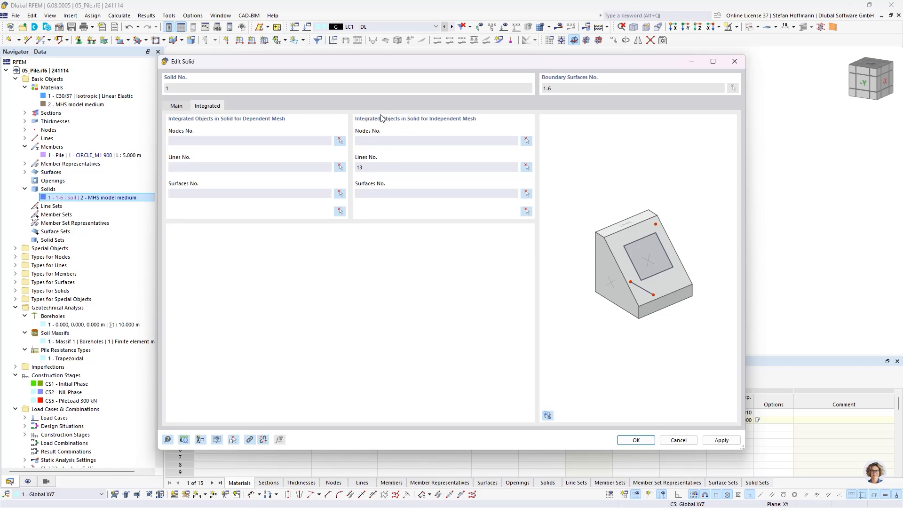
key("Escape")
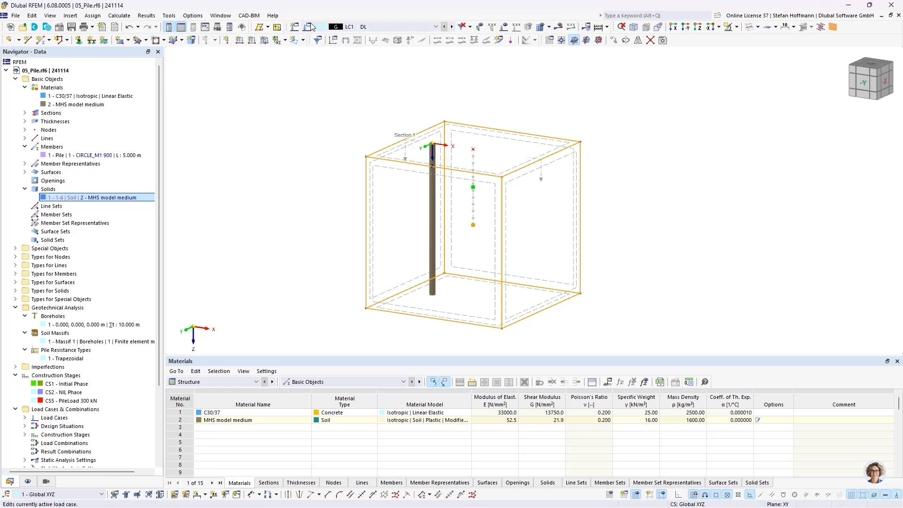
Check the settings of construction stage CS1 Initial Phase and the nonlinearities deactivated in its Structure Modification 1.
left_click(308, 27)
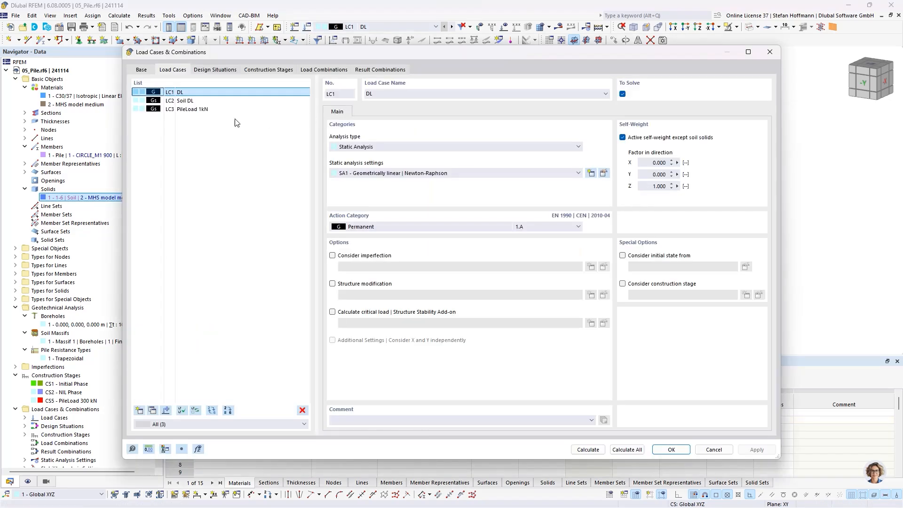
left_click(282, 71)
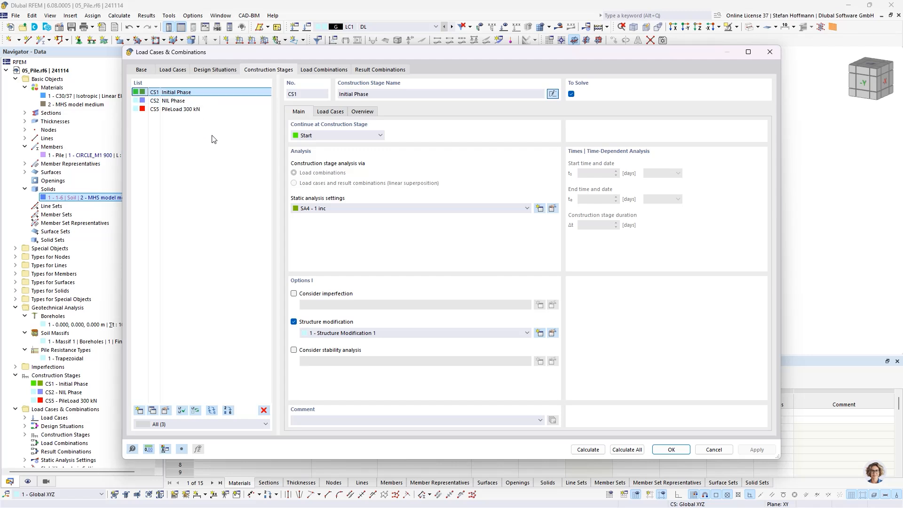
left_click(552, 332)
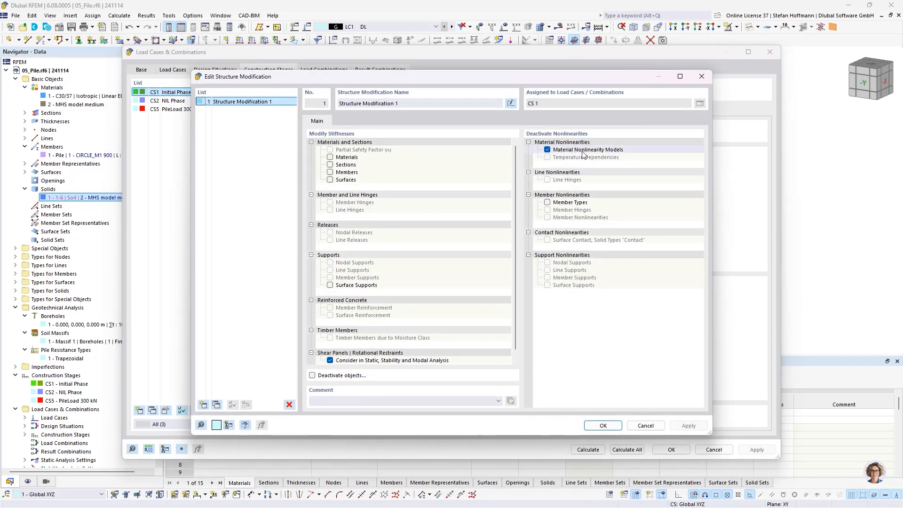
left_click(701, 77)
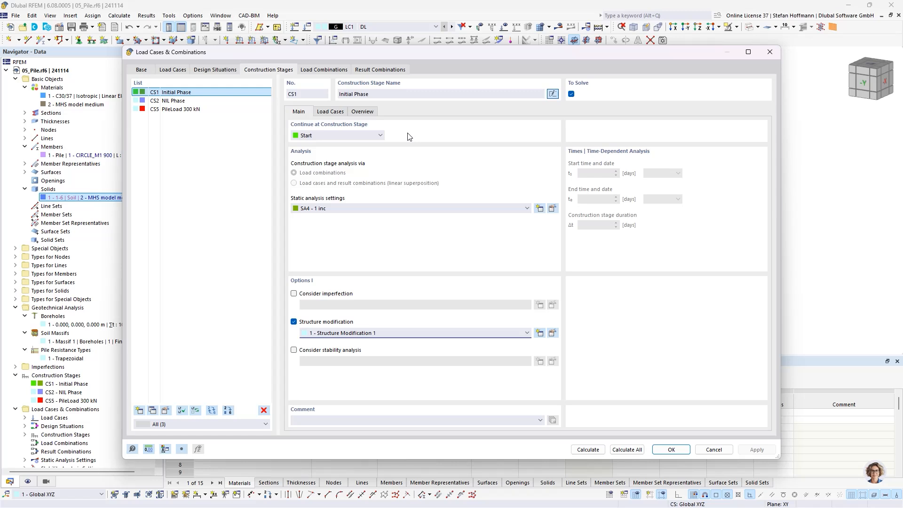
Check the main settings of construction stages CS2 NIL Phase and CS5 PileLoad 300 kN.
left_click(191, 101)
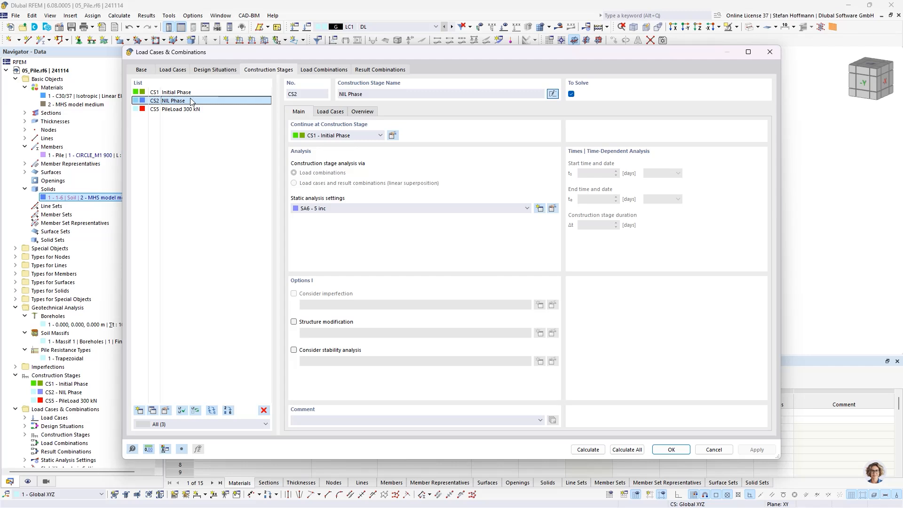
left_click(191, 109)
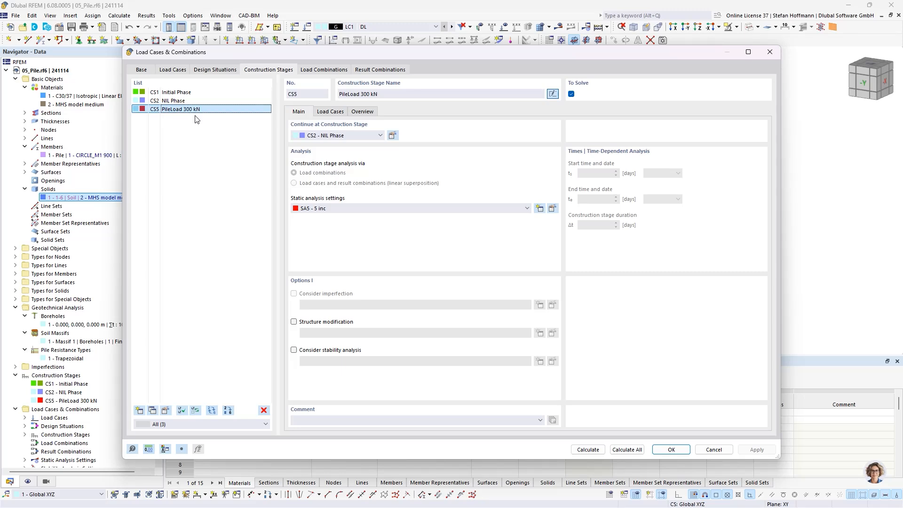
key("Return")
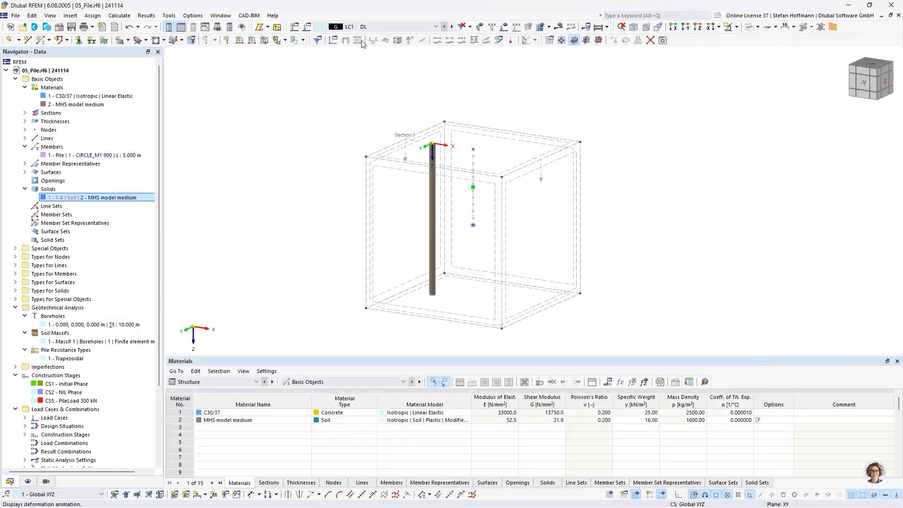
Make CS5 PileLoad 300 kN the current stage and show its calculated results as global displacements.
left_click(381, 27)
left_click(380, 103)
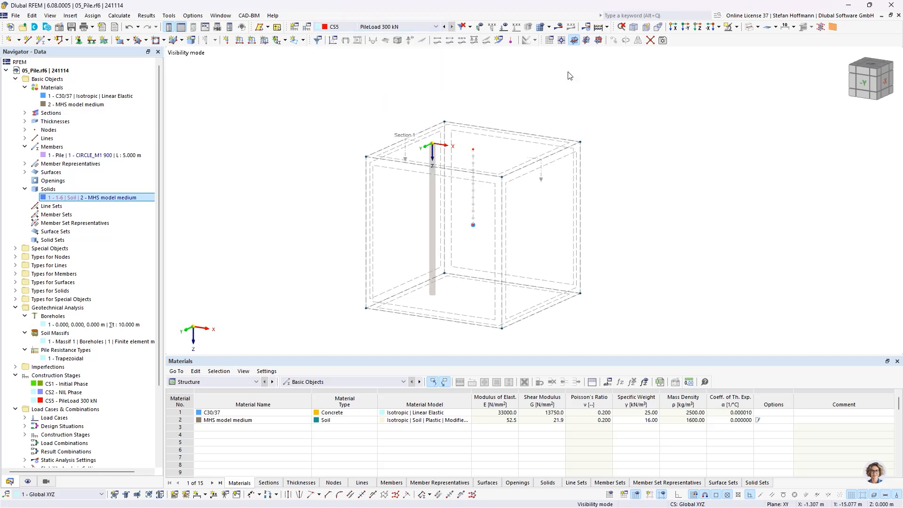
left_click(559, 28)
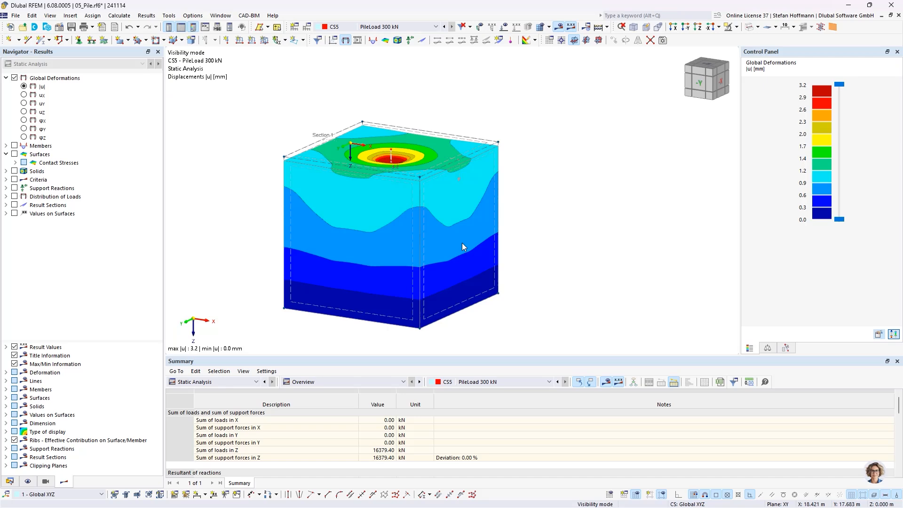
Activate clipping plane 2 among the guide objects to view the displacements in a section through the soil and pile.
left_click(10, 481)
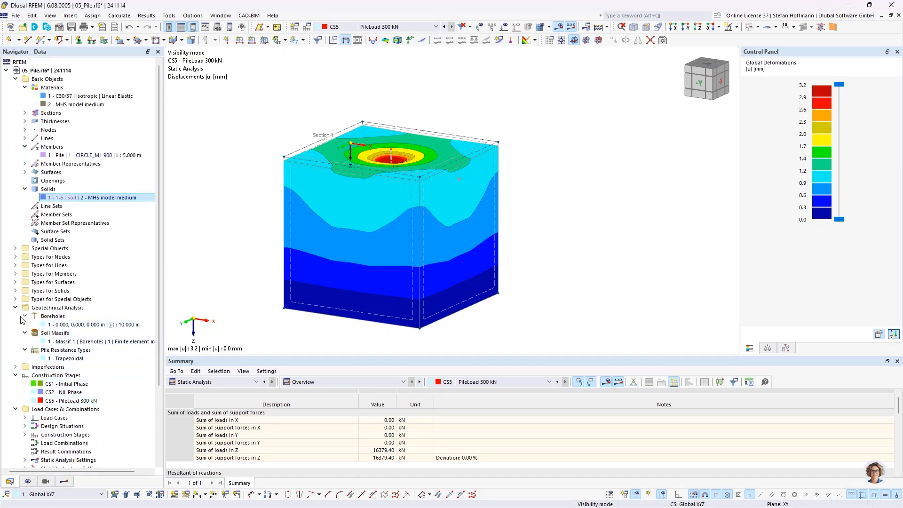
scroll(21, 320, "down", 4)
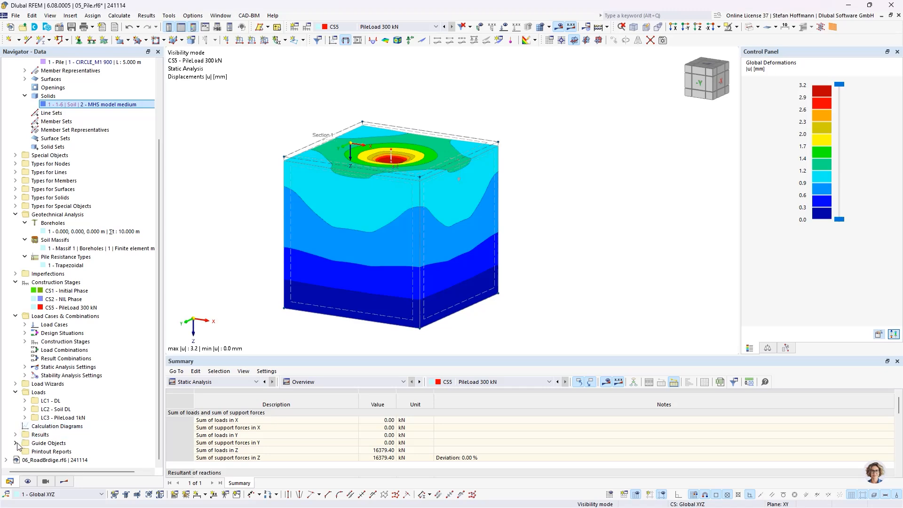
scroll(26, 459, "down", 3)
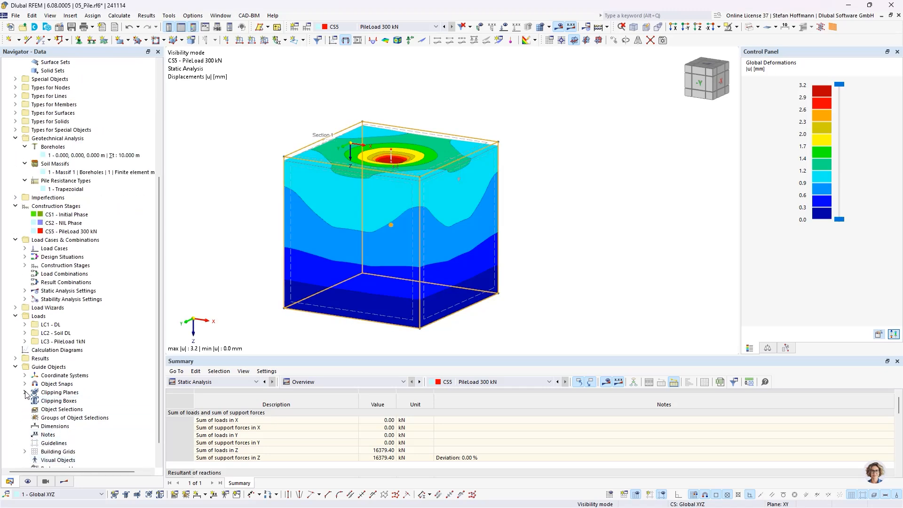
left_click(25, 392)
right_click(62, 409)
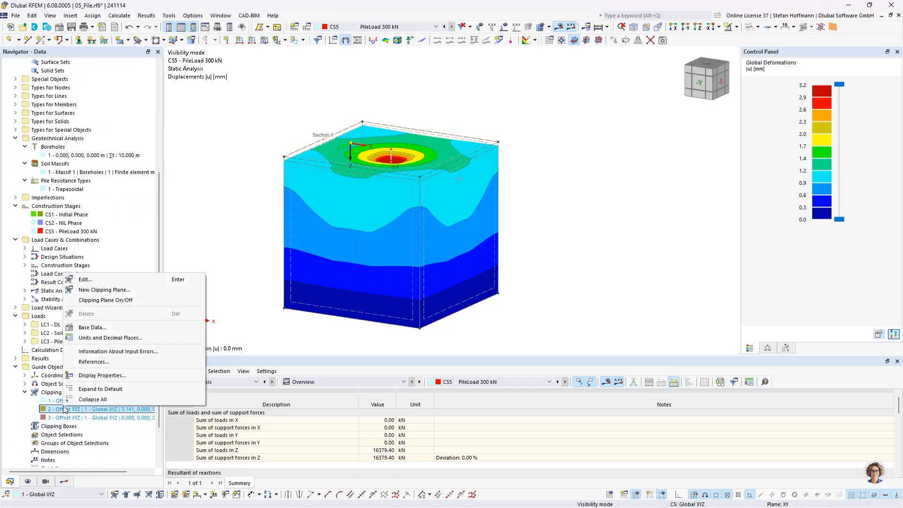
left_click(109, 301)
middle_click_drag(480, 229, 431, 212, "ctrl")
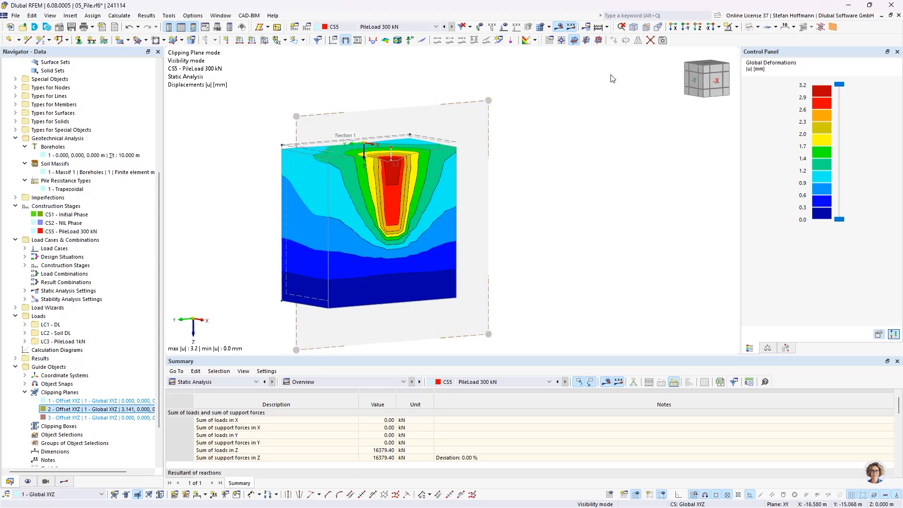
Cancel the visibility mode and shift clipping plane 2 to an X offset of about 3.019 m.
left_click(737, 27)
left_click(748, 108)
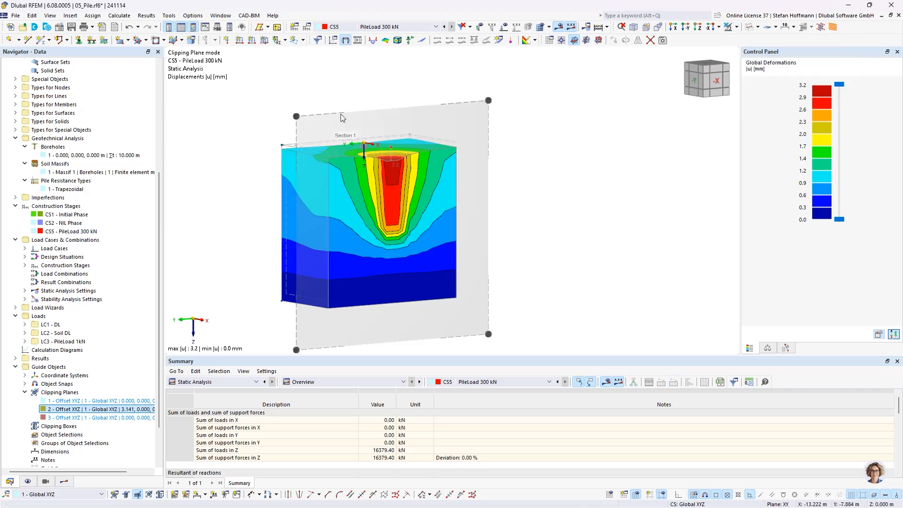
mouse_move(296, 116)
left_mouse_down()
mouse_move(309, 120)
mouse_move(301, 116)
left_mouse_up()
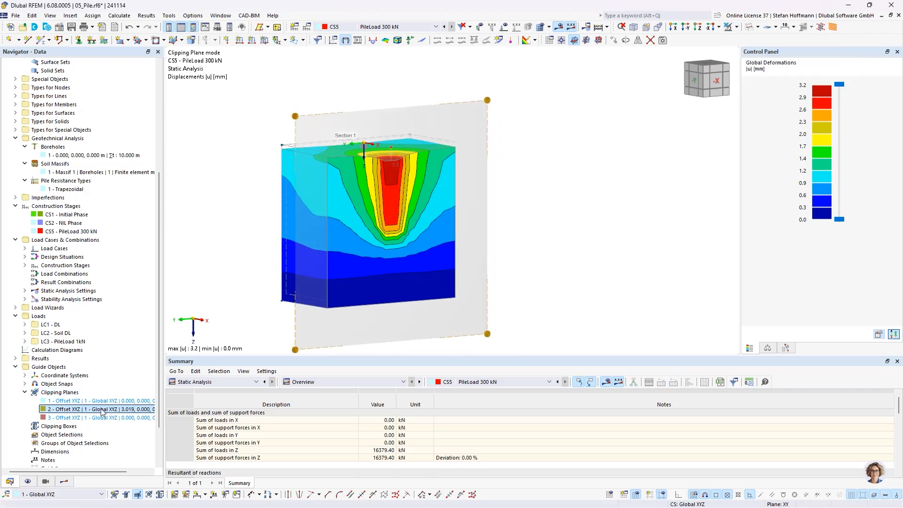
Display the basic solid stress σz in the clipped soil block.
left_click(66, 482)
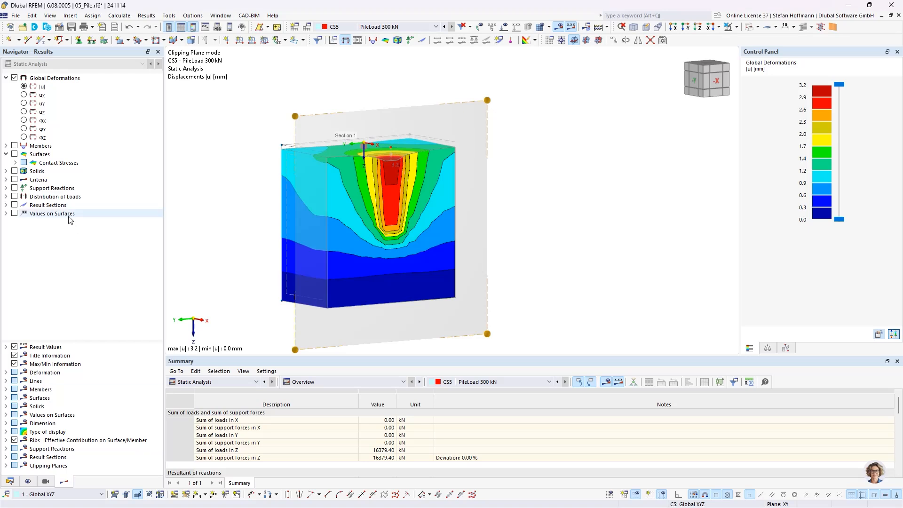
left_click(6, 172)
left_click(42, 213)
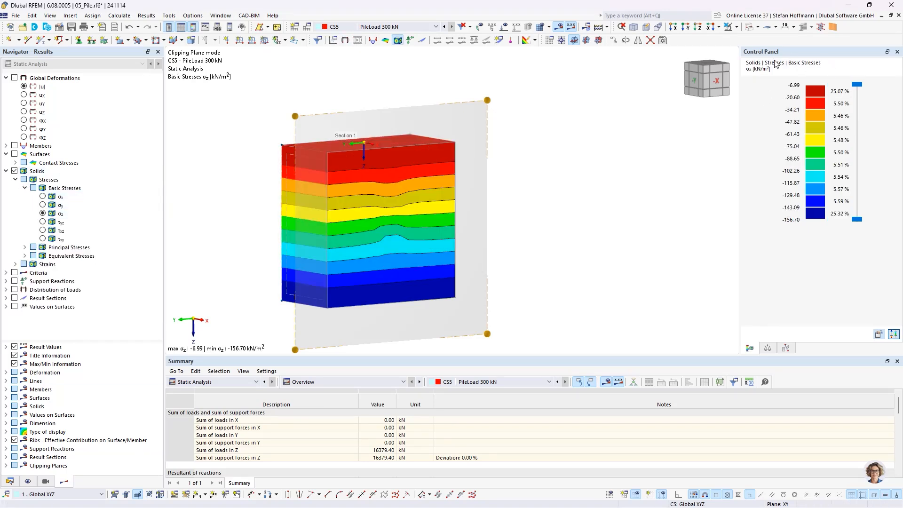
Hide the solid results and turn off clipping plane 2.
left_click(15, 171)
left_click(10, 481)
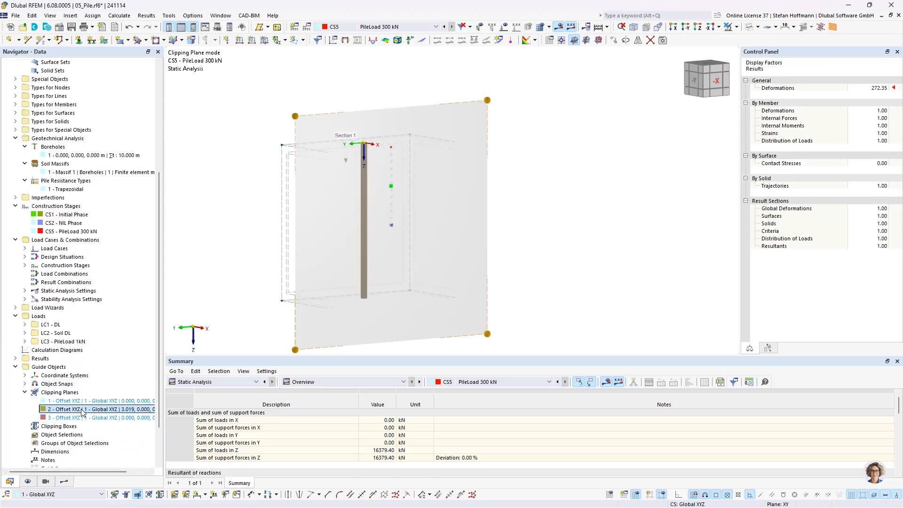
right_click(84, 410)
left_click(138, 308)
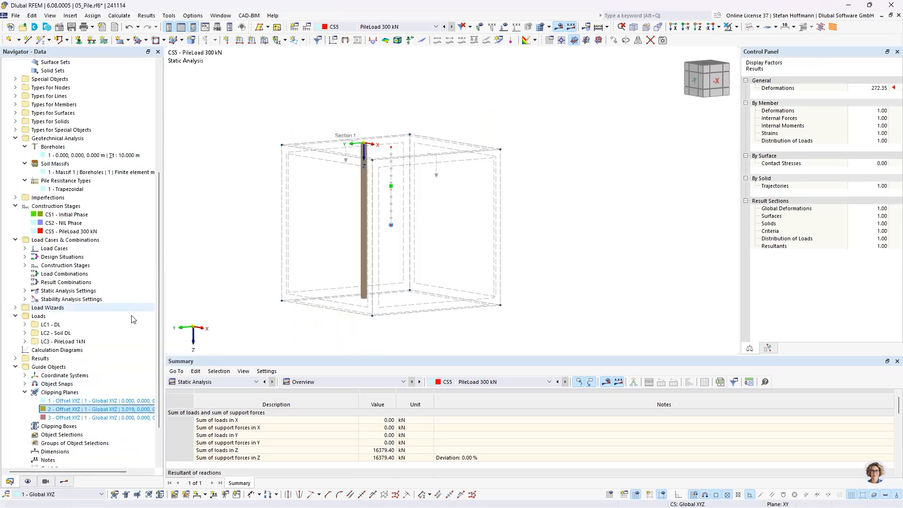
Display the member internal force N and examine its distribution along the pile.
left_click(64, 482)
left_click(5, 145)
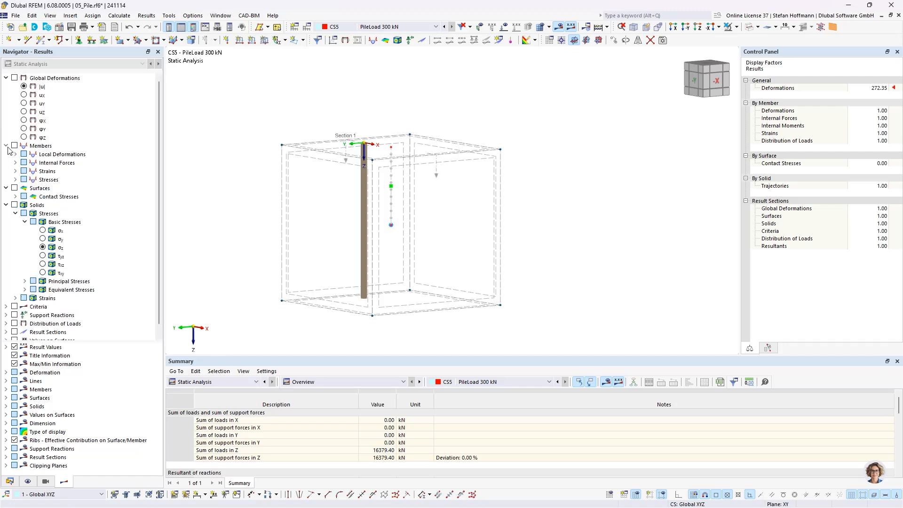
left_click(15, 163)
left_click(33, 170)
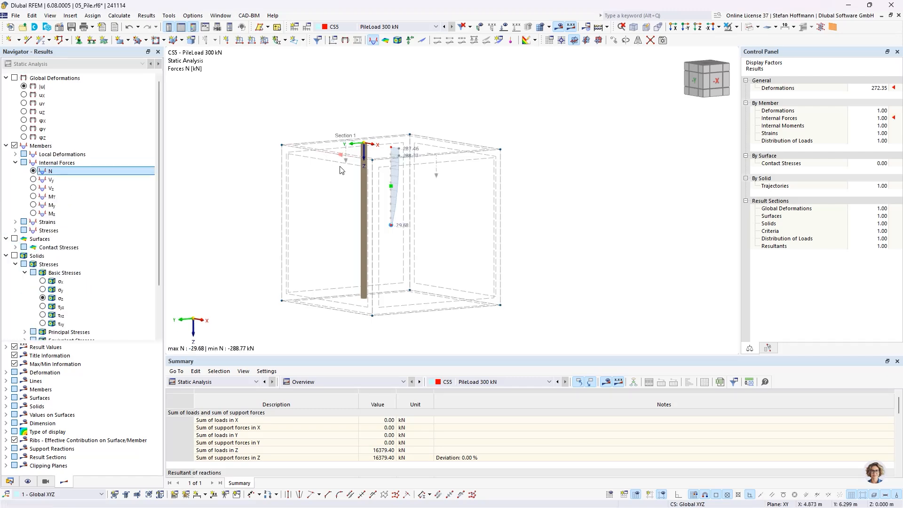
middle_click_drag(341, 169, 441, 206, "ctrl")
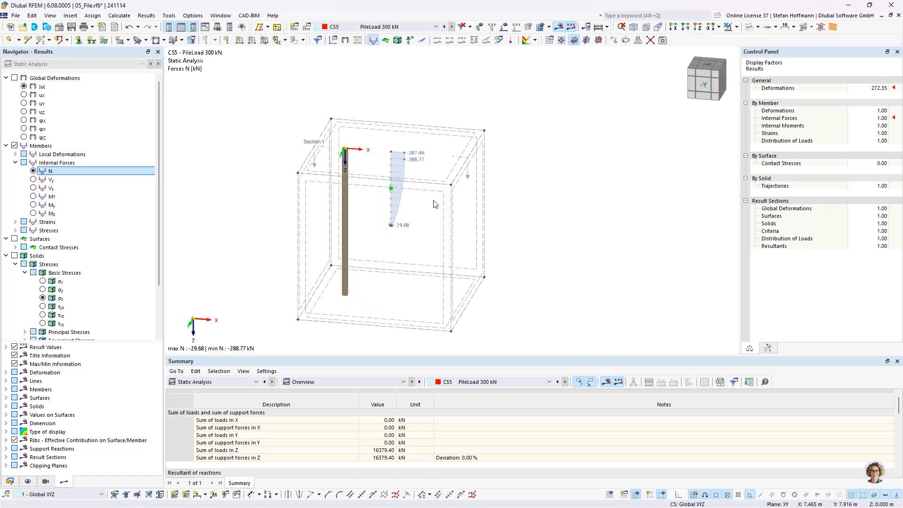
scroll(417, 175, "up", 4)
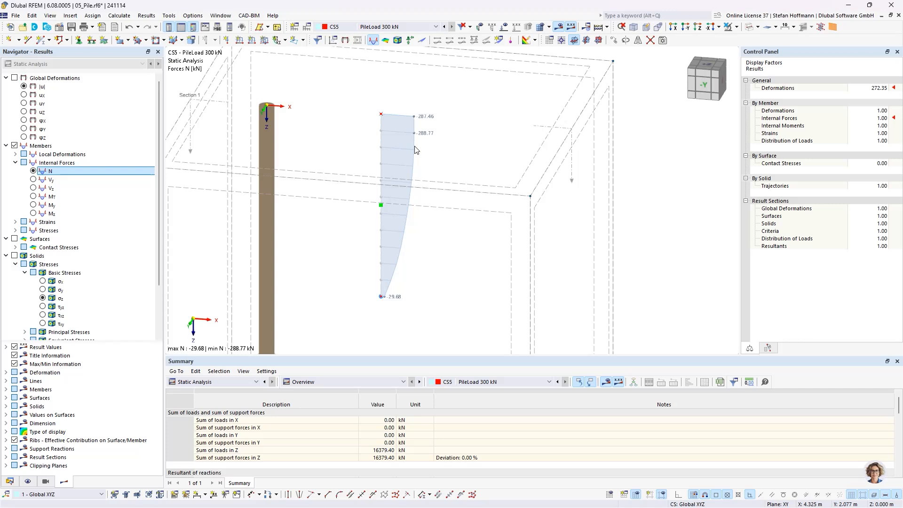
scroll(416, 151, "down", 1)
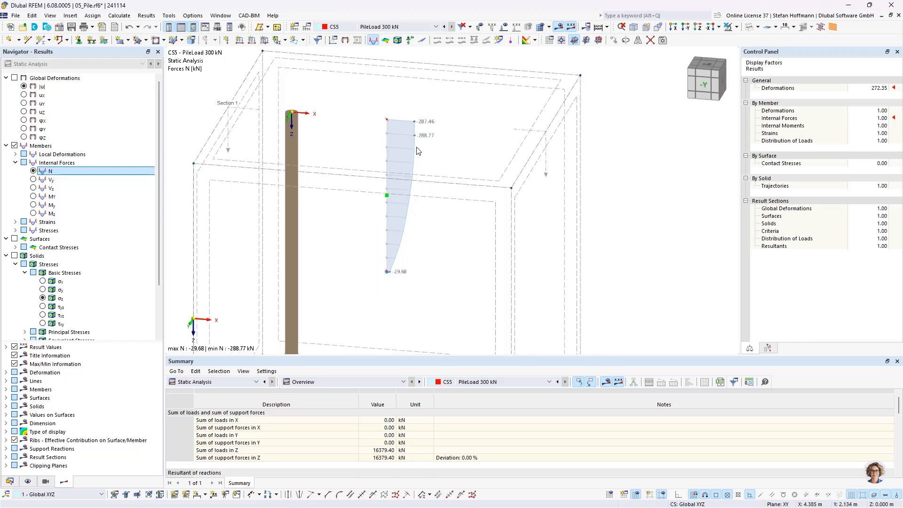
Close the 05_Pile model and check the load combination standard group and national annex in the base data of 06_RoadBrdige.
left_click(898, 15)
left_click(497, 302)
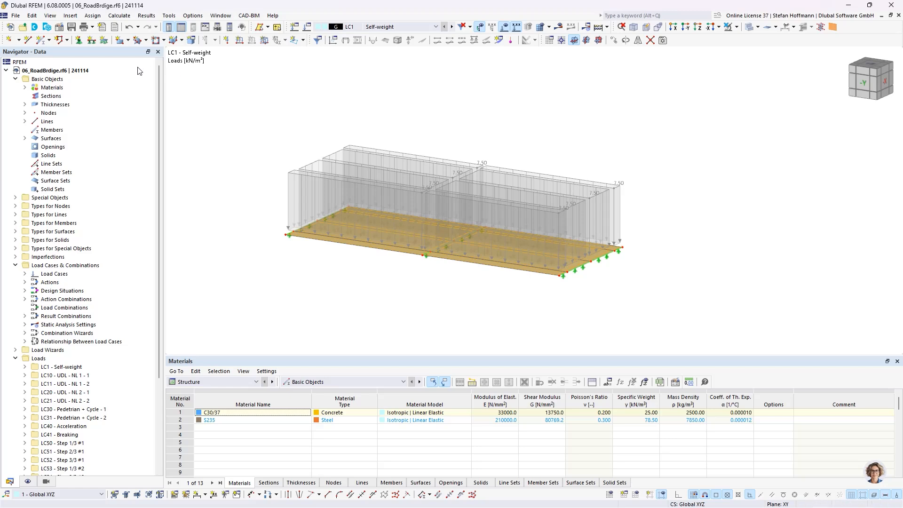
right_click(100, 72)
left_click(128, 80)
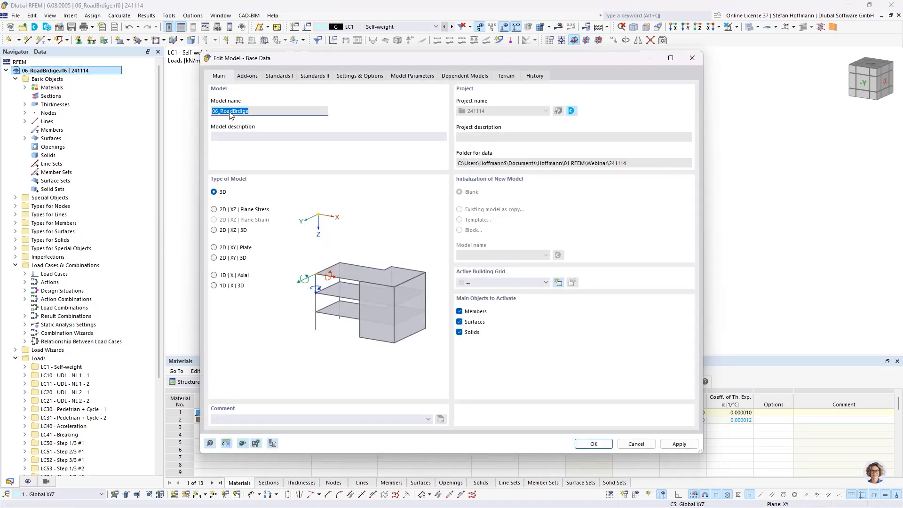
left_click(272, 77)
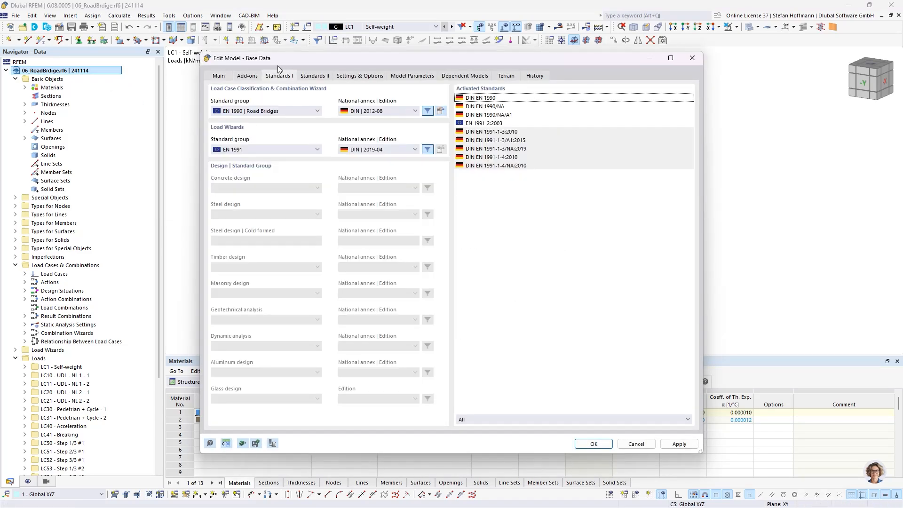
left_click(277, 111)
left_click(277, 111)
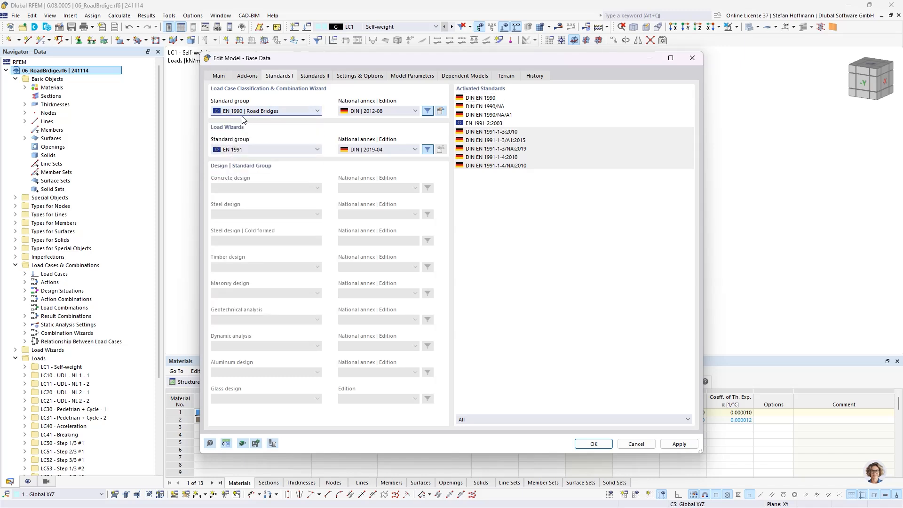
left_click(376, 112)
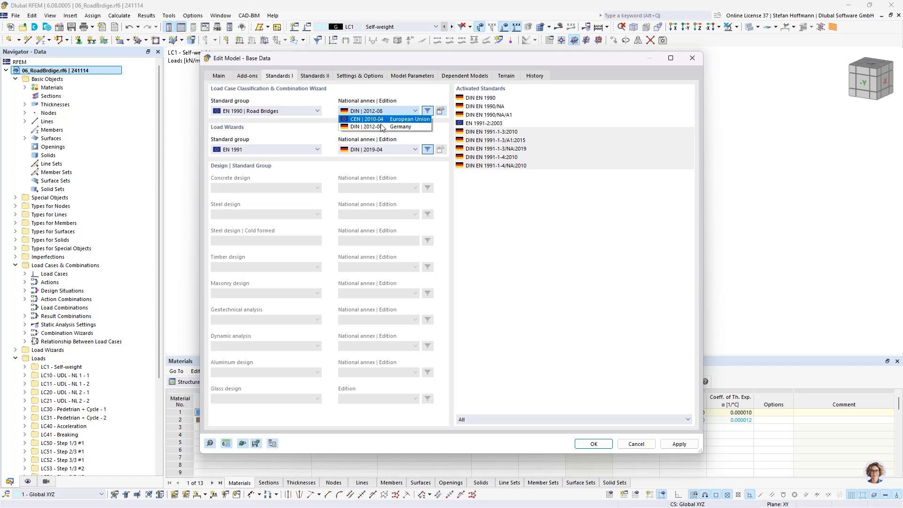
left_click(377, 99)
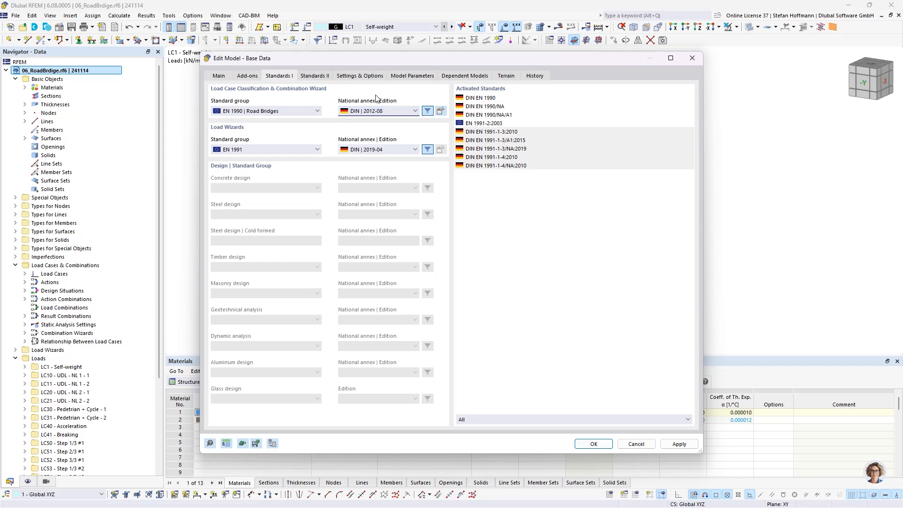
key("Escape")
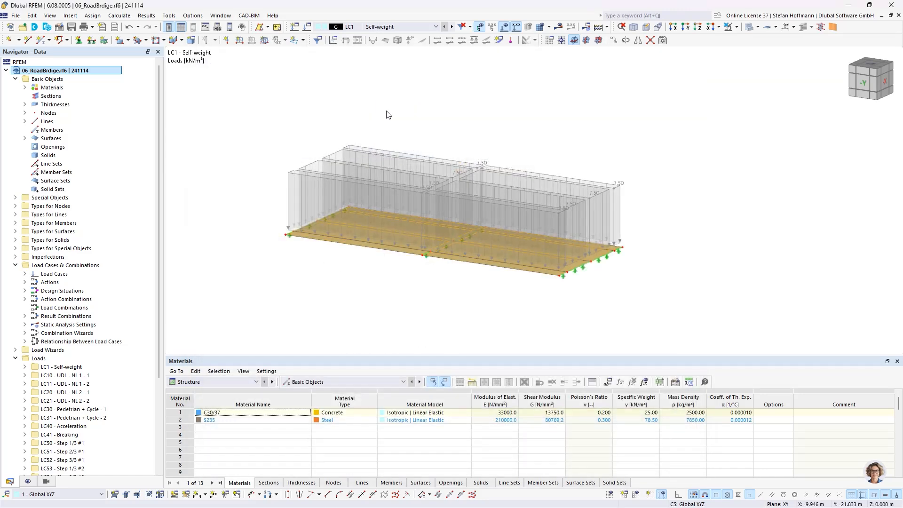
Review the bridge loads by going through the load cases from LC1 Self-weight to LC40 Acceleration.
middle_click_drag(388, 116, 396, 147)
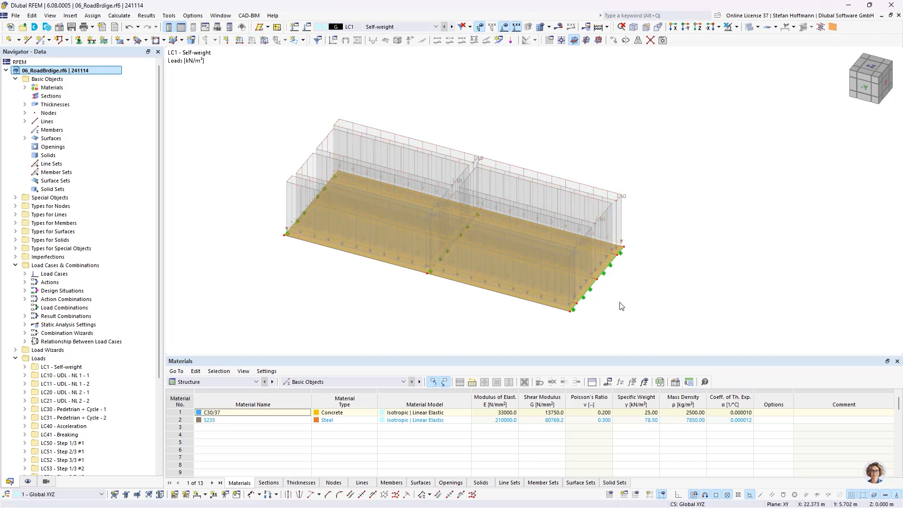
middle_click_drag(595, 295, 582, 278)
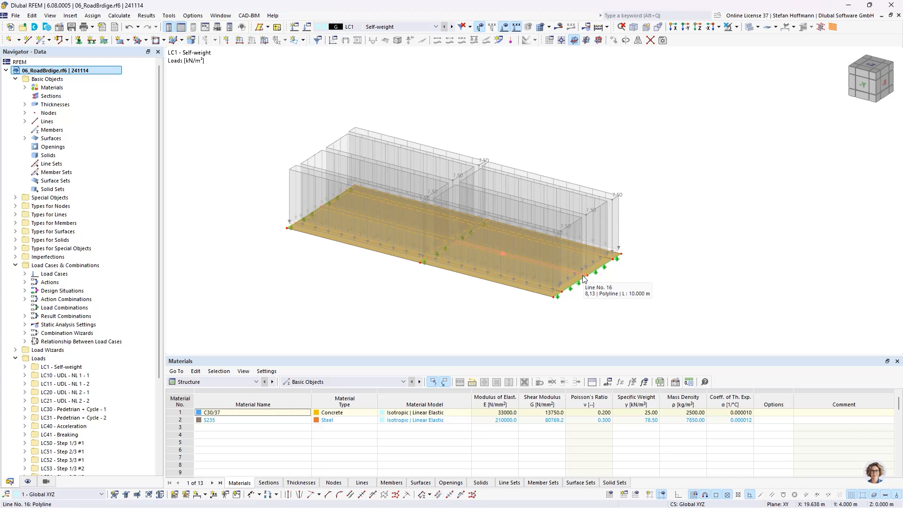
left_click(452, 27)
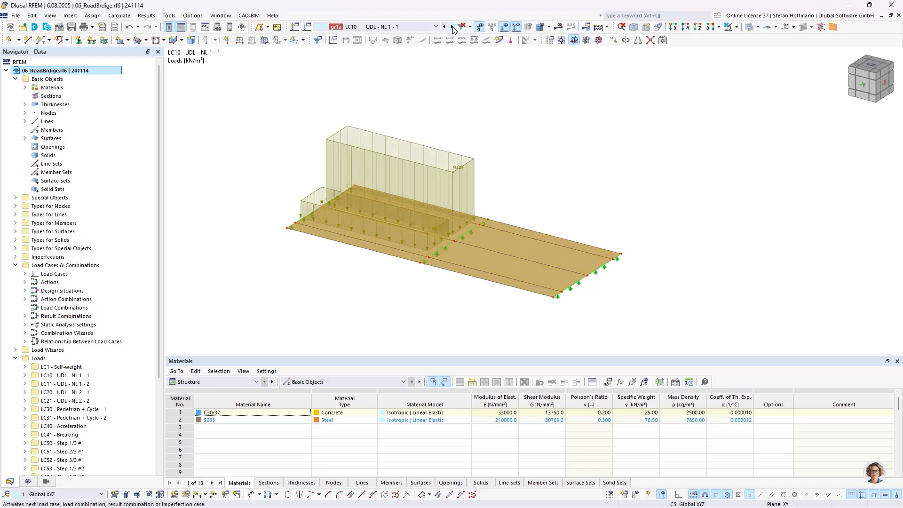
left_click(453, 26)
left_click(452, 27)
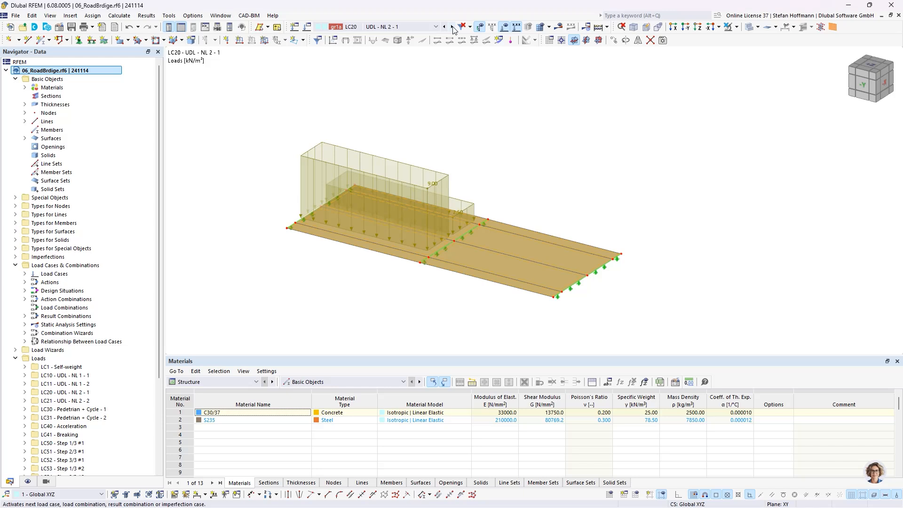
left_click(452, 27)
left_click(453, 27)
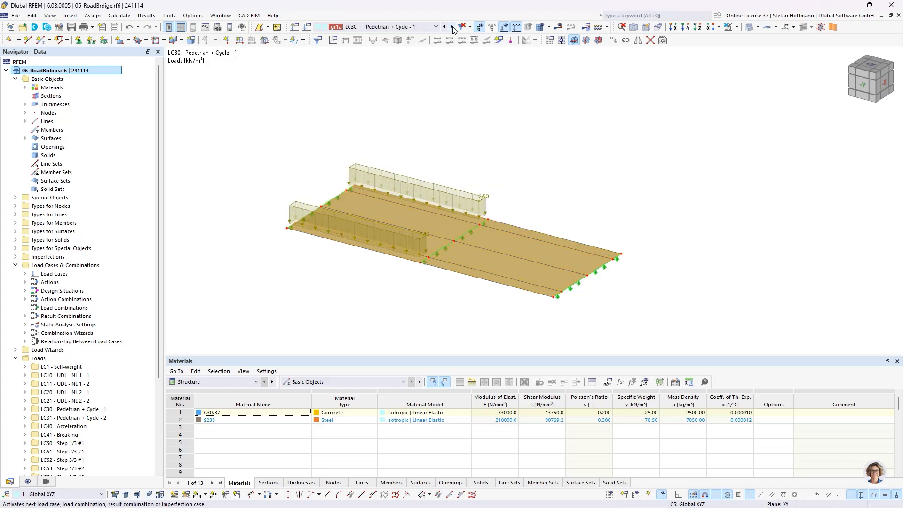
left_click(453, 27)
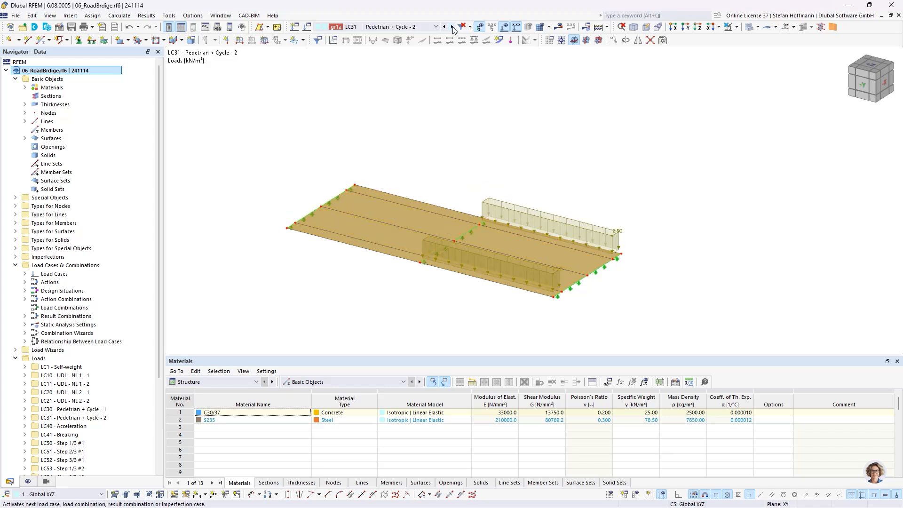
left_click(453, 27)
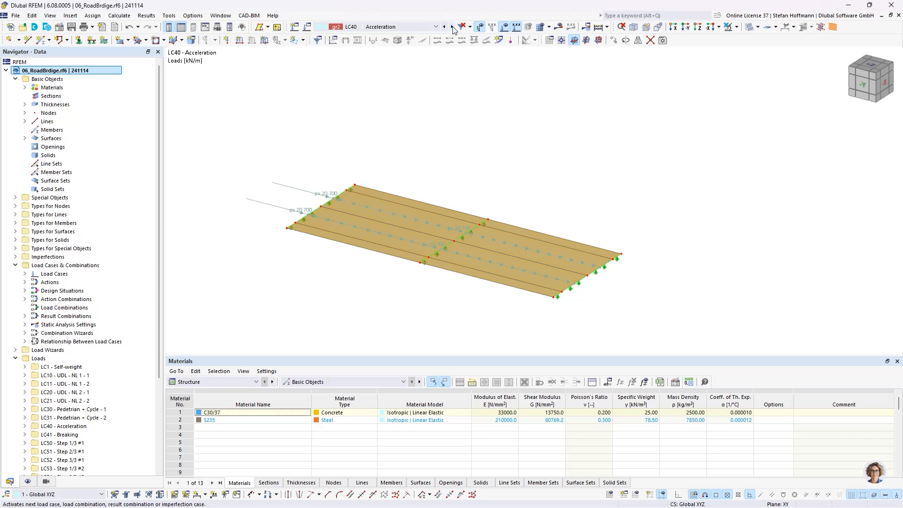
Review the remaining bridge loads by going through the load cases from LC41 Breaking to LC100 Temperature 1.
left_click(452, 27)
left_click(453, 27)
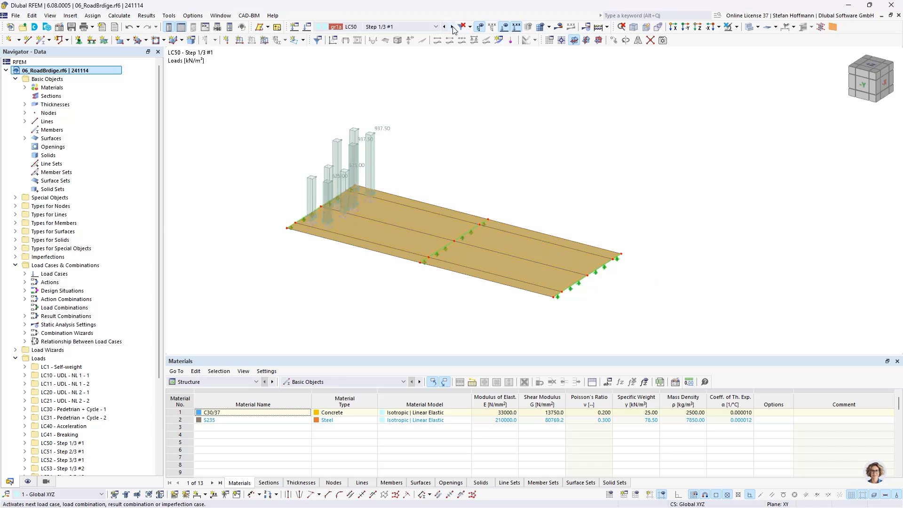
left_click(452, 27)
left_click(452, 27)
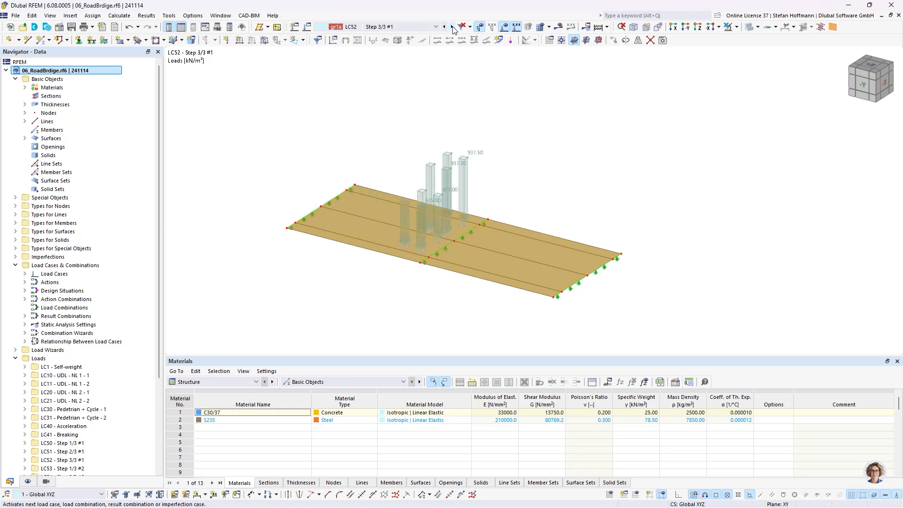
left_click(453, 27)
left_click(453, 27)
left_click(453, 27)
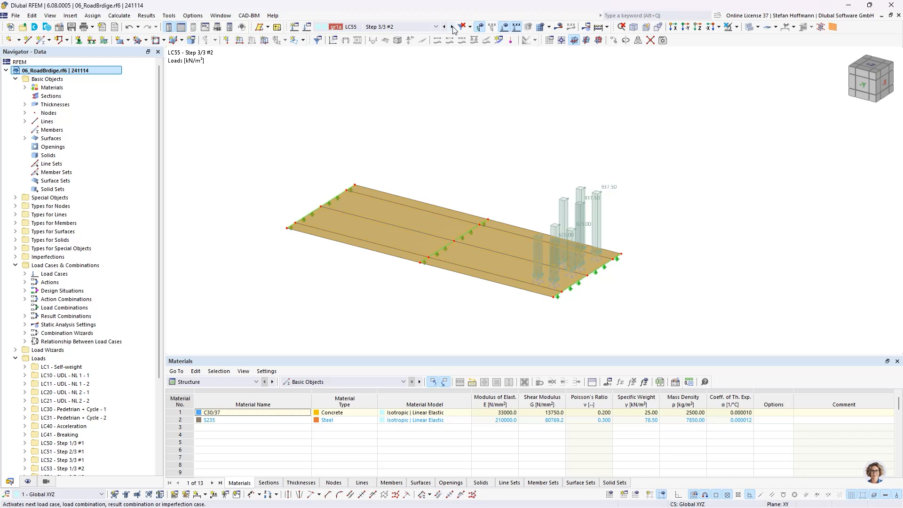
left_click(453, 26)
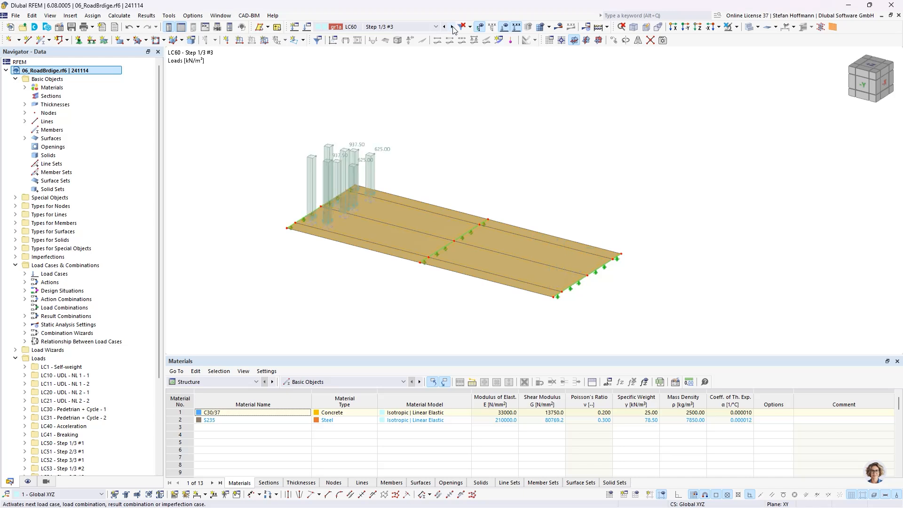
left_click(453, 27)
left_click(452, 27)
left_click(453, 27)
left_click(452, 27)
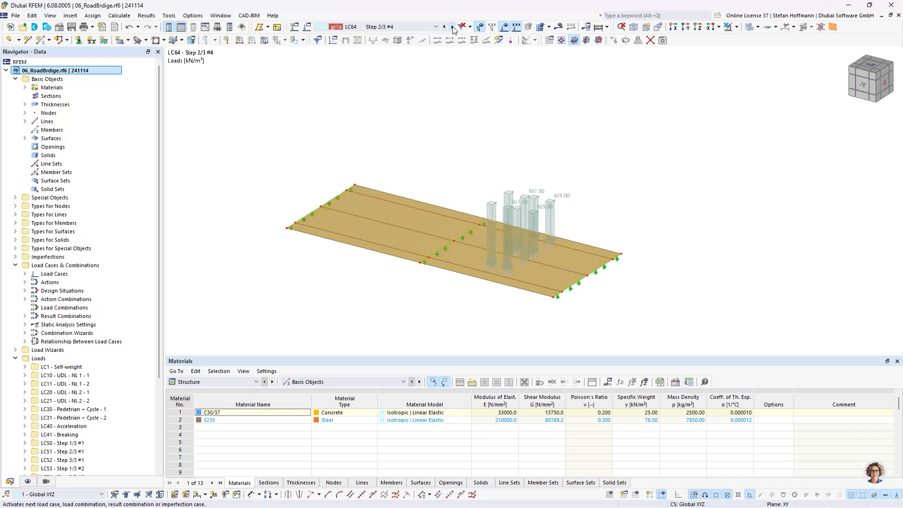
left_click(452, 26)
left_click(452, 27)
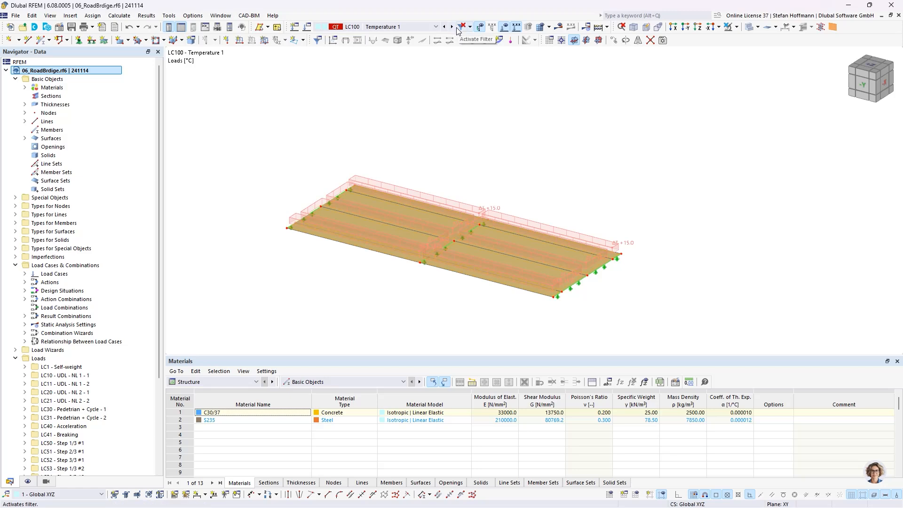
Open the load case settings and examine the road bridge action categories available for LC1 Self-weight.
left_click(312, 26)
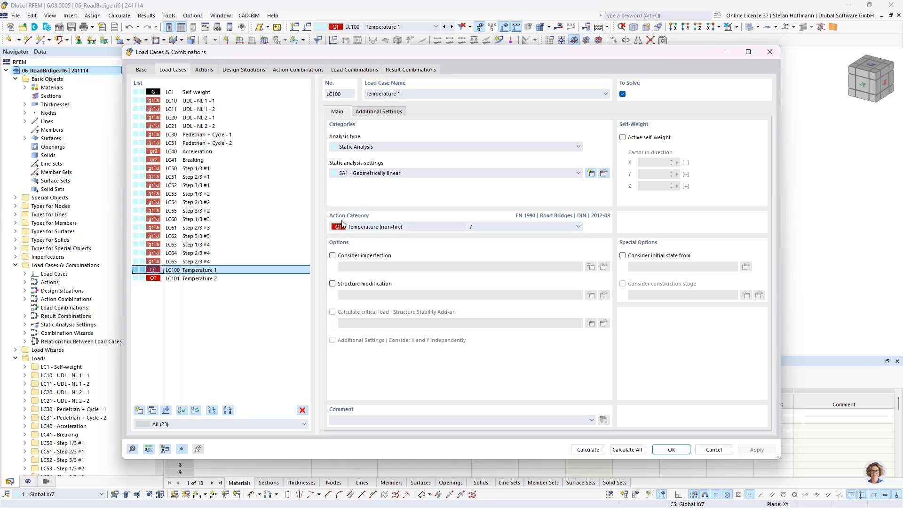
left_click(210, 92)
left_click(368, 228)
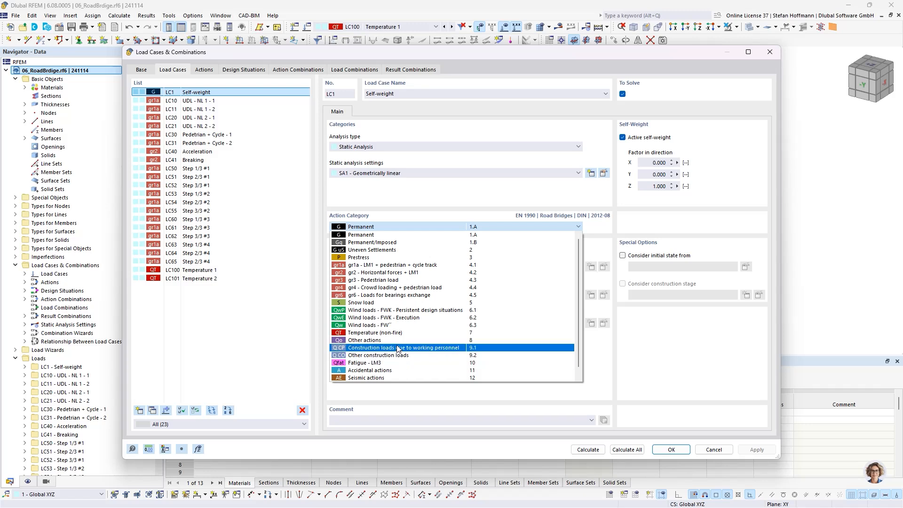
left_click(238, 284)
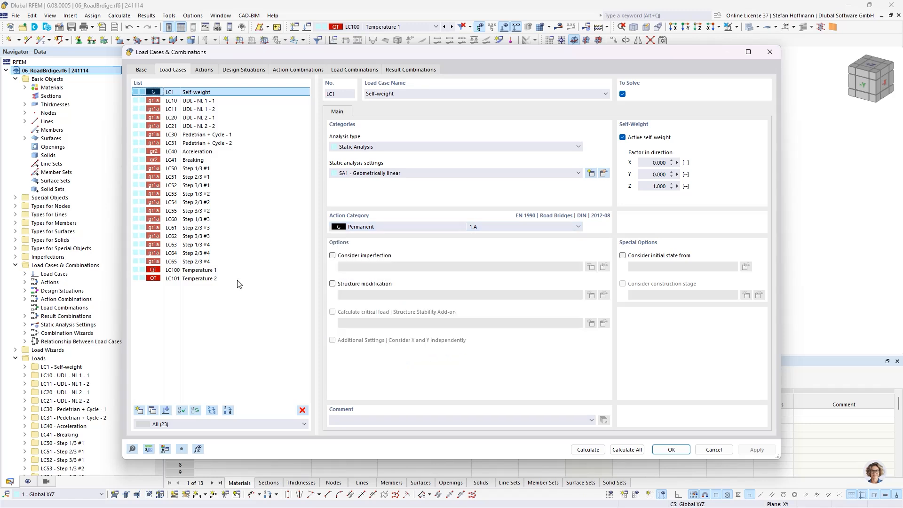
Check the combination wizard's type of load for the gr1a load cases LC10, LC30 and LC50, including the options offered for LC10.
left_click(209, 100)
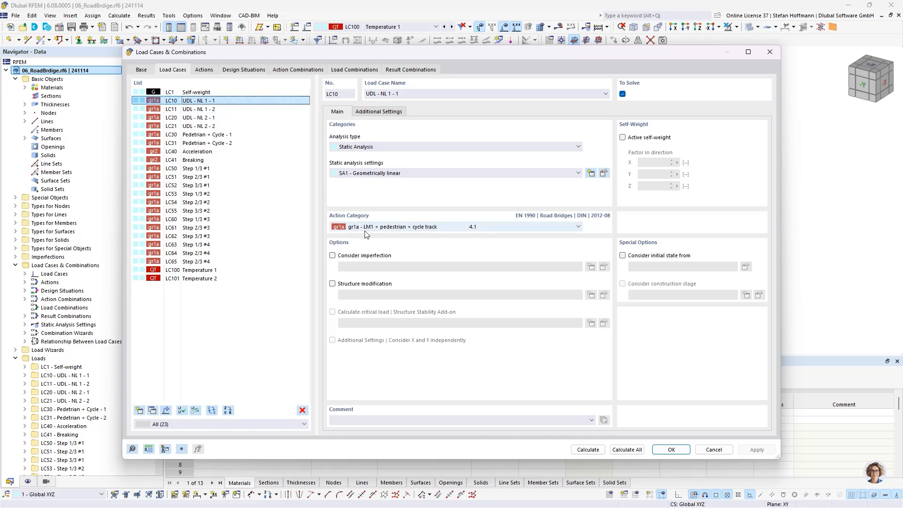
left_click(374, 113)
left_click(373, 148)
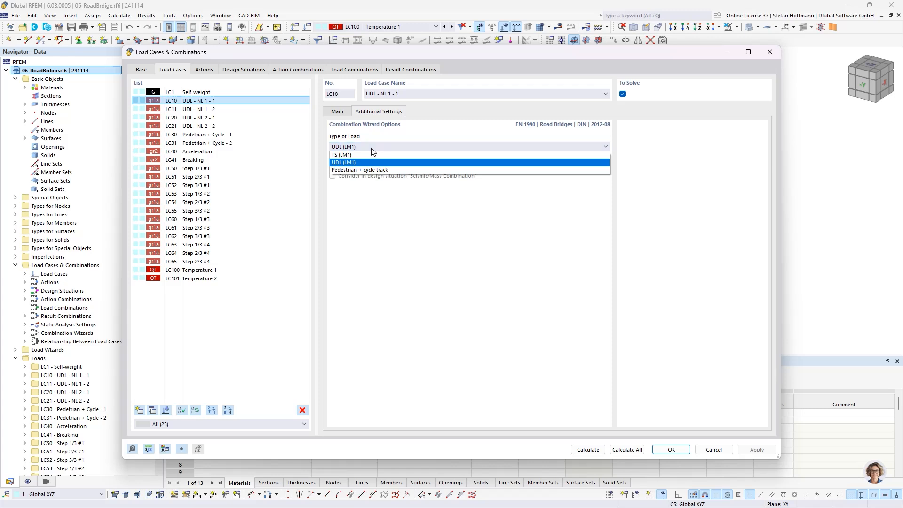
left_click(372, 149)
left_click(210, 134)
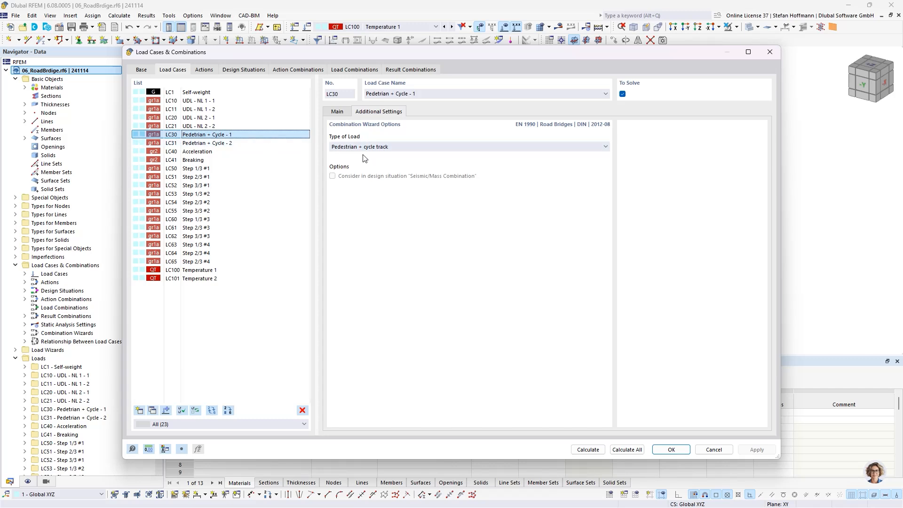
left_click(231, 169)
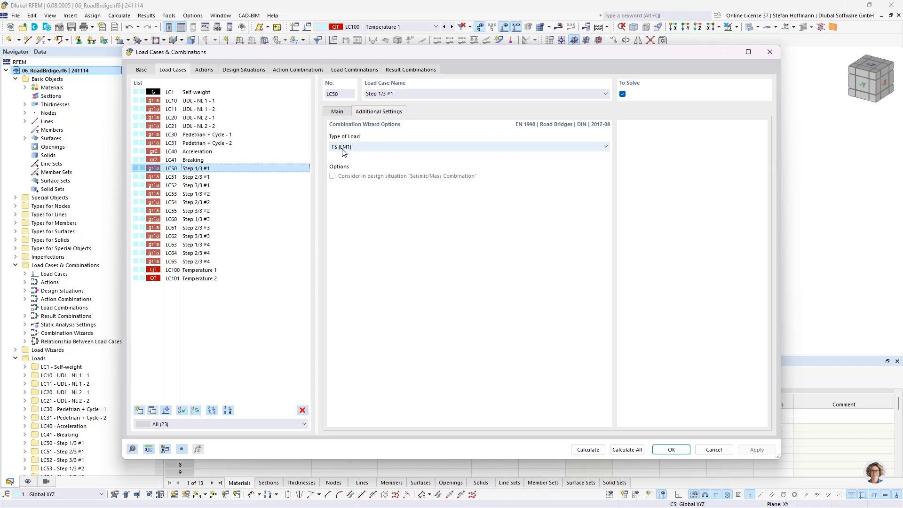
Check the type of load for horizontal forces in LC40 Acceleration and LC41 Breaking, including the options offered for LC41.
left_click(234, 152)
left_click(227, 160)
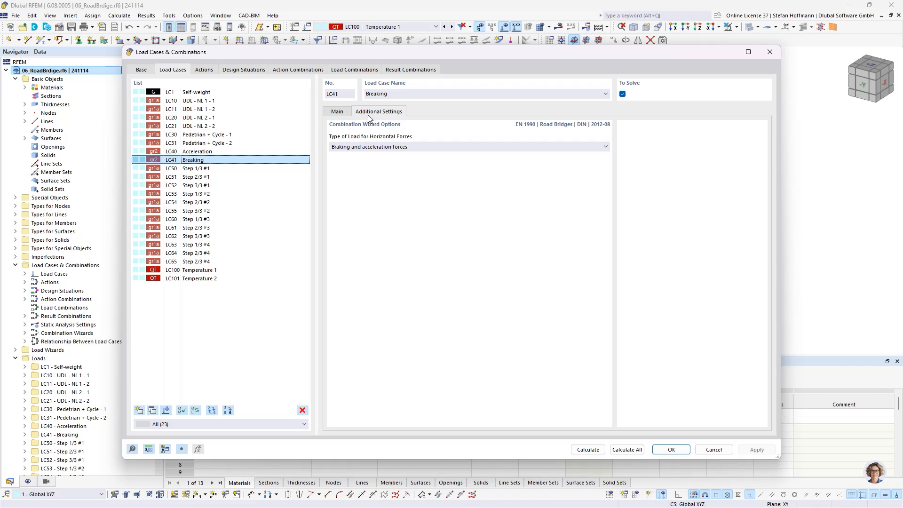
left_click(375, 147)
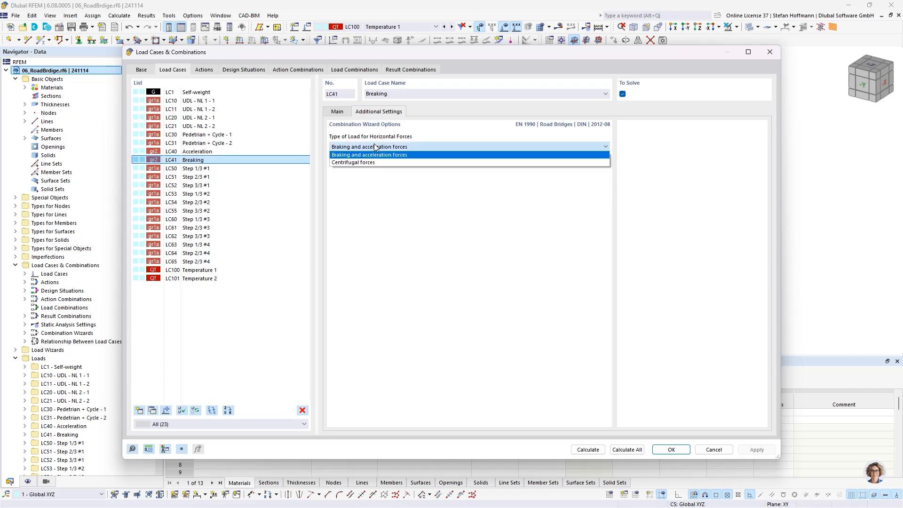
left_click(375, 147)
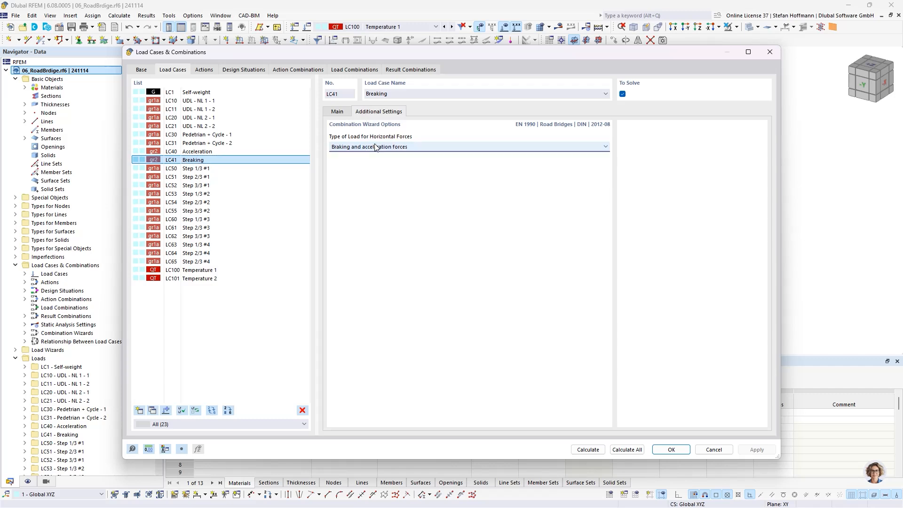
Examine the action type options of action A4 Temperature (non-fire), keeping Alternatively selected.
left_click(204, 70)
left_click(217, 118)
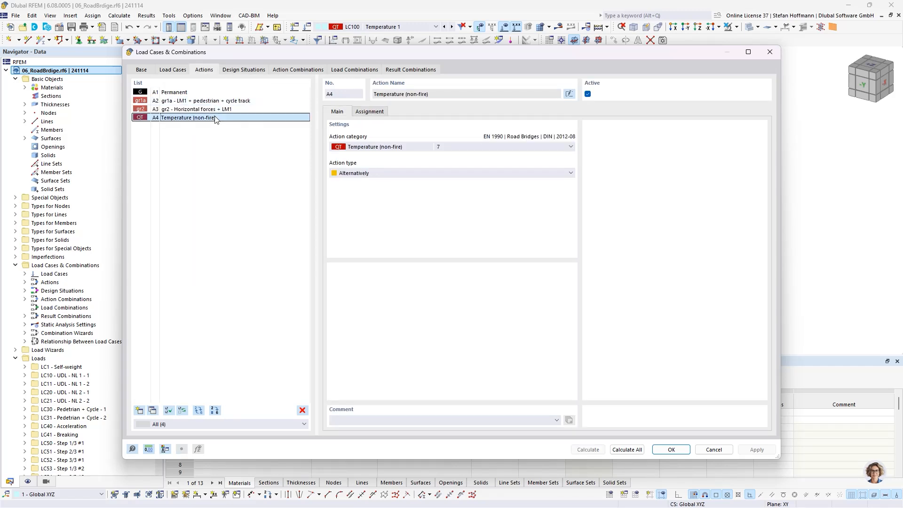
left_click(381, 173)
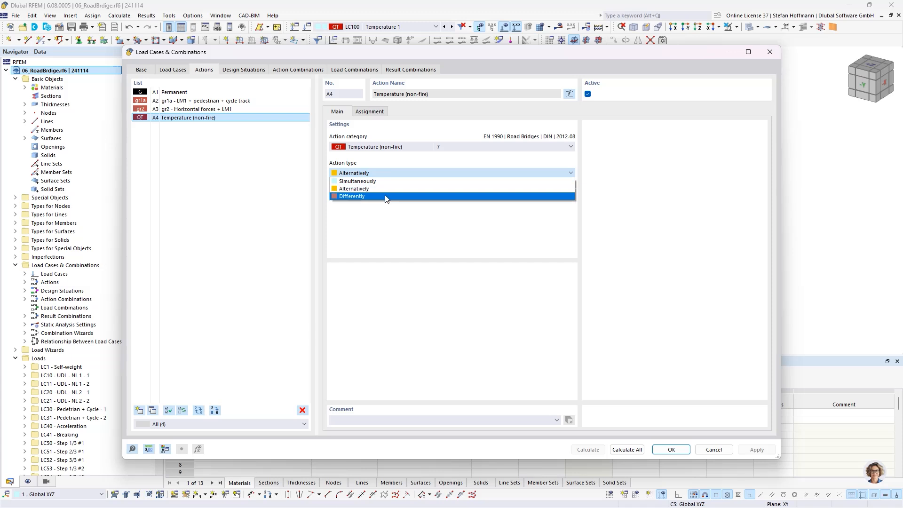
left_click(385, 188)
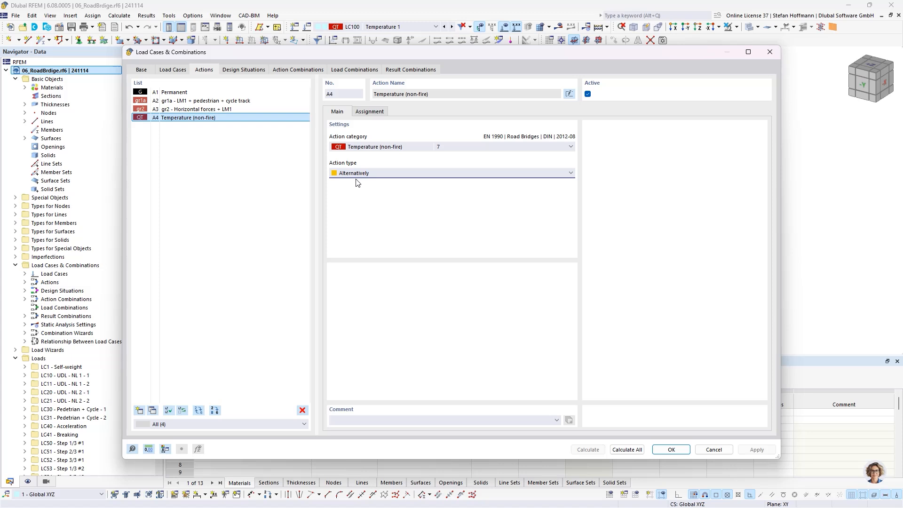
Check the combination wizard's base options and accept the load case settings with result combination RC1 selected.
left_click(140, 71)
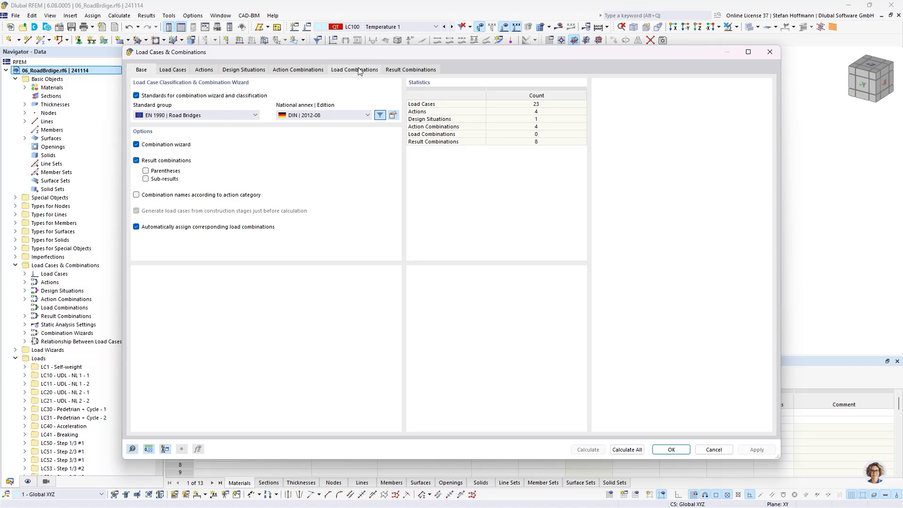
left_click(393, 69)
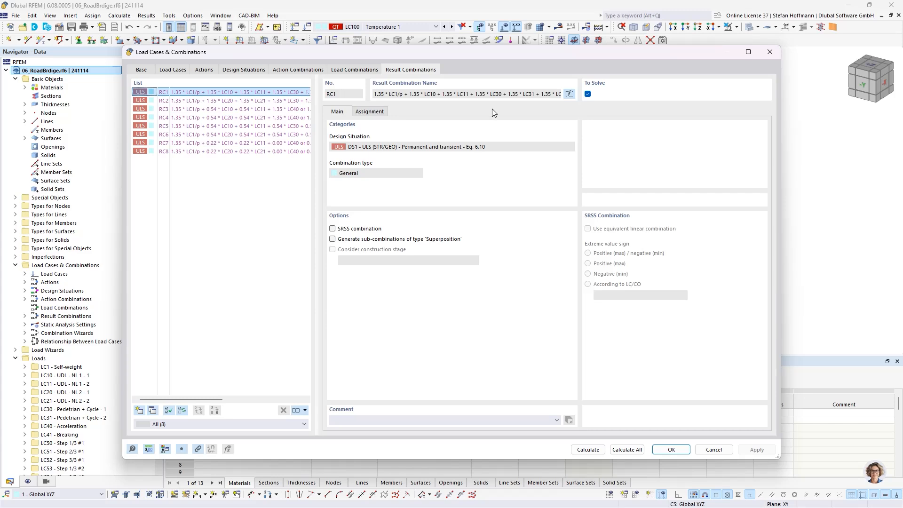
left_click(681, 453)
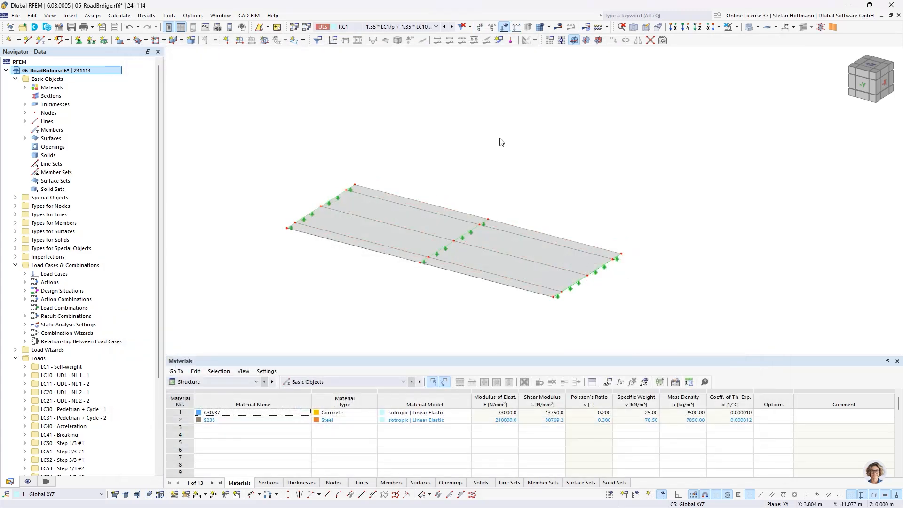
Display the global deformations |u| of the bridge for result combination RC1.
left_click(561, 28)
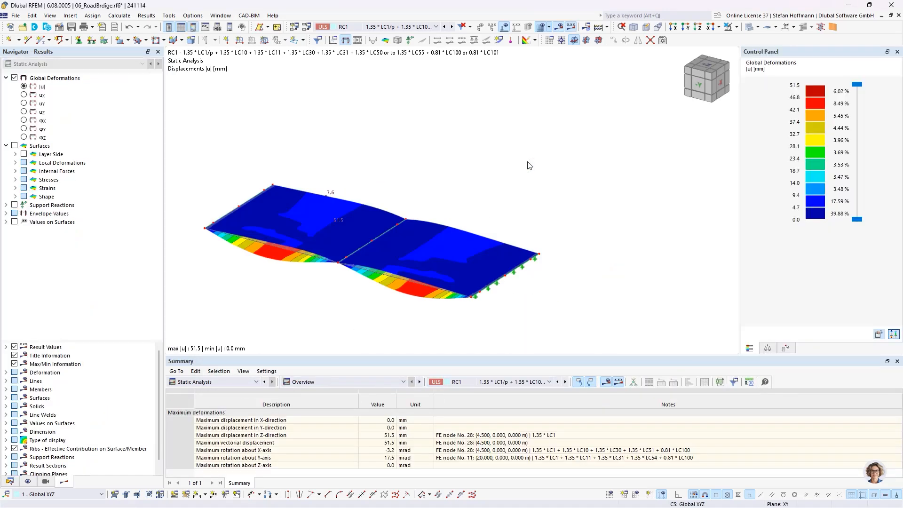
middle_click_drag(458, 174, 516, 125)
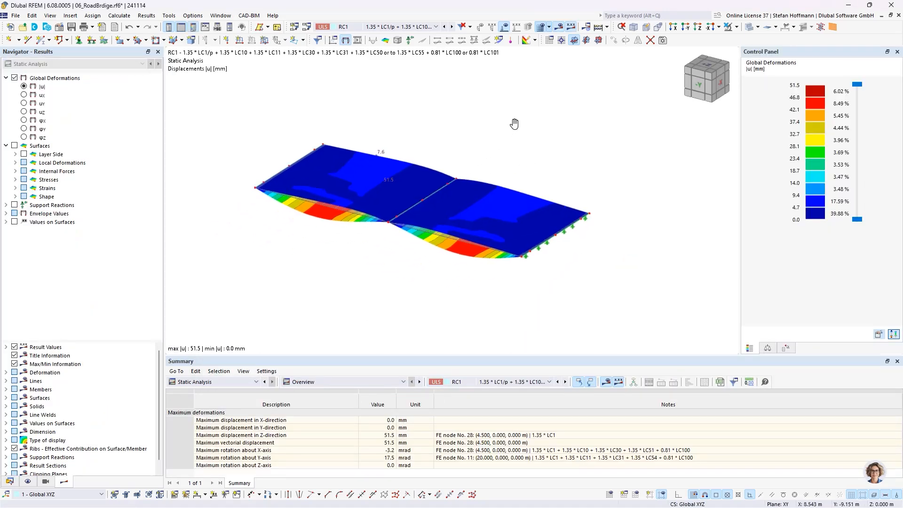